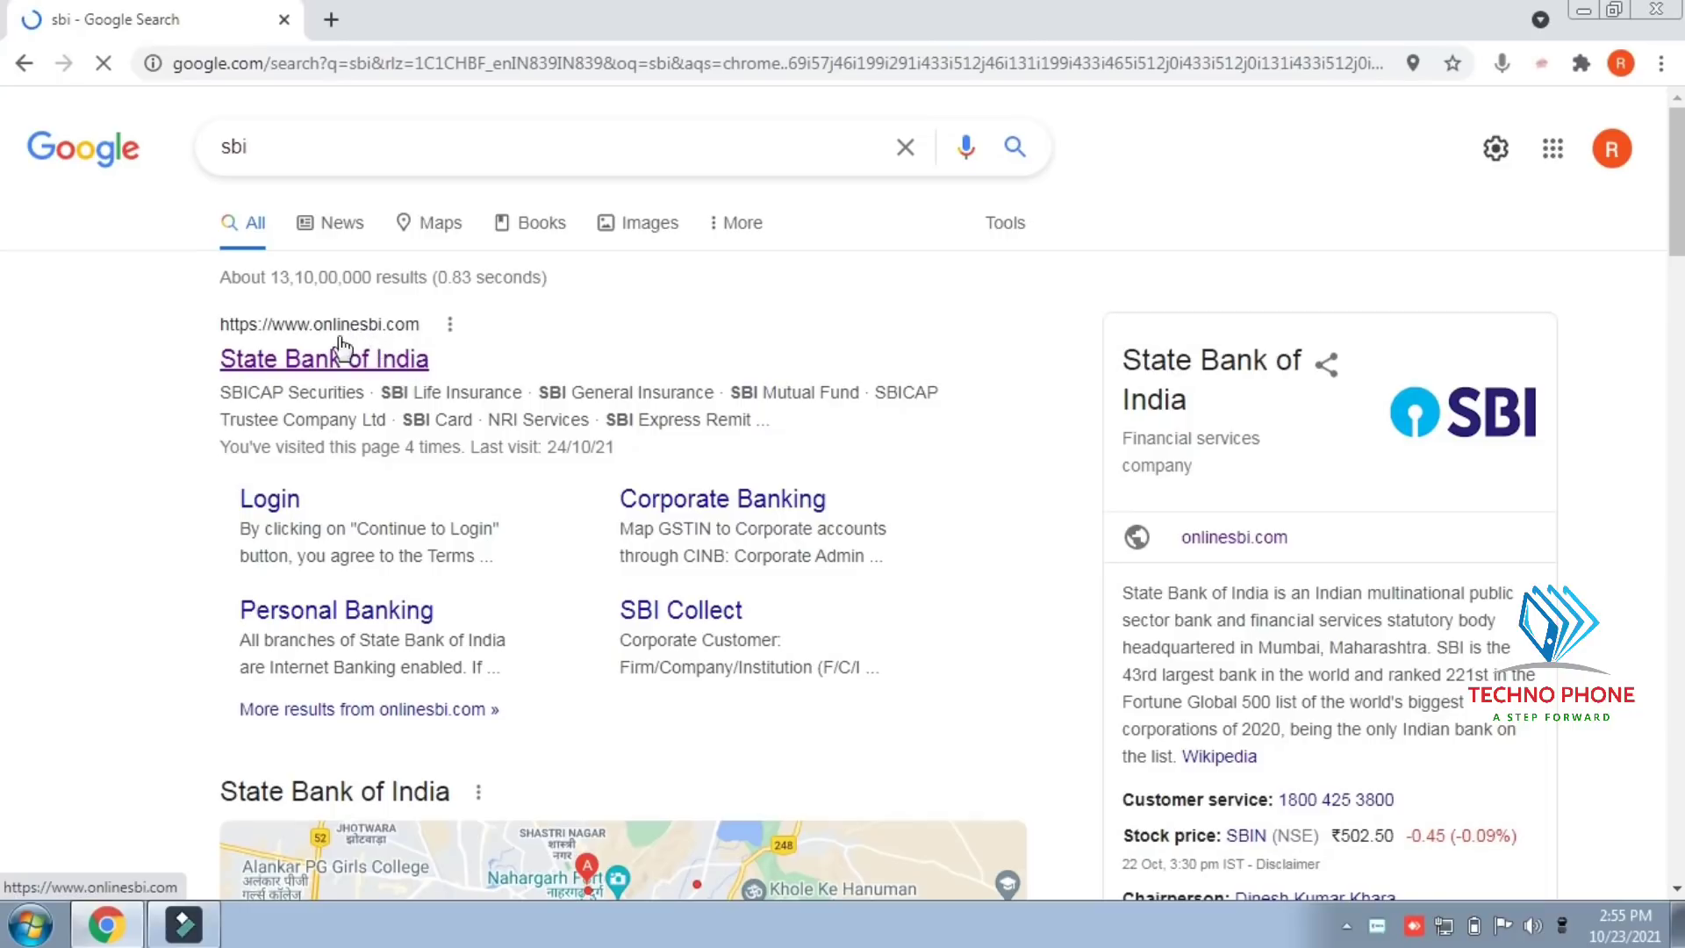
- Open the State Bank of India site and choose the Small SB Account application for resident individuals
{"action": "left_click", "coordinate": [296, 384]}
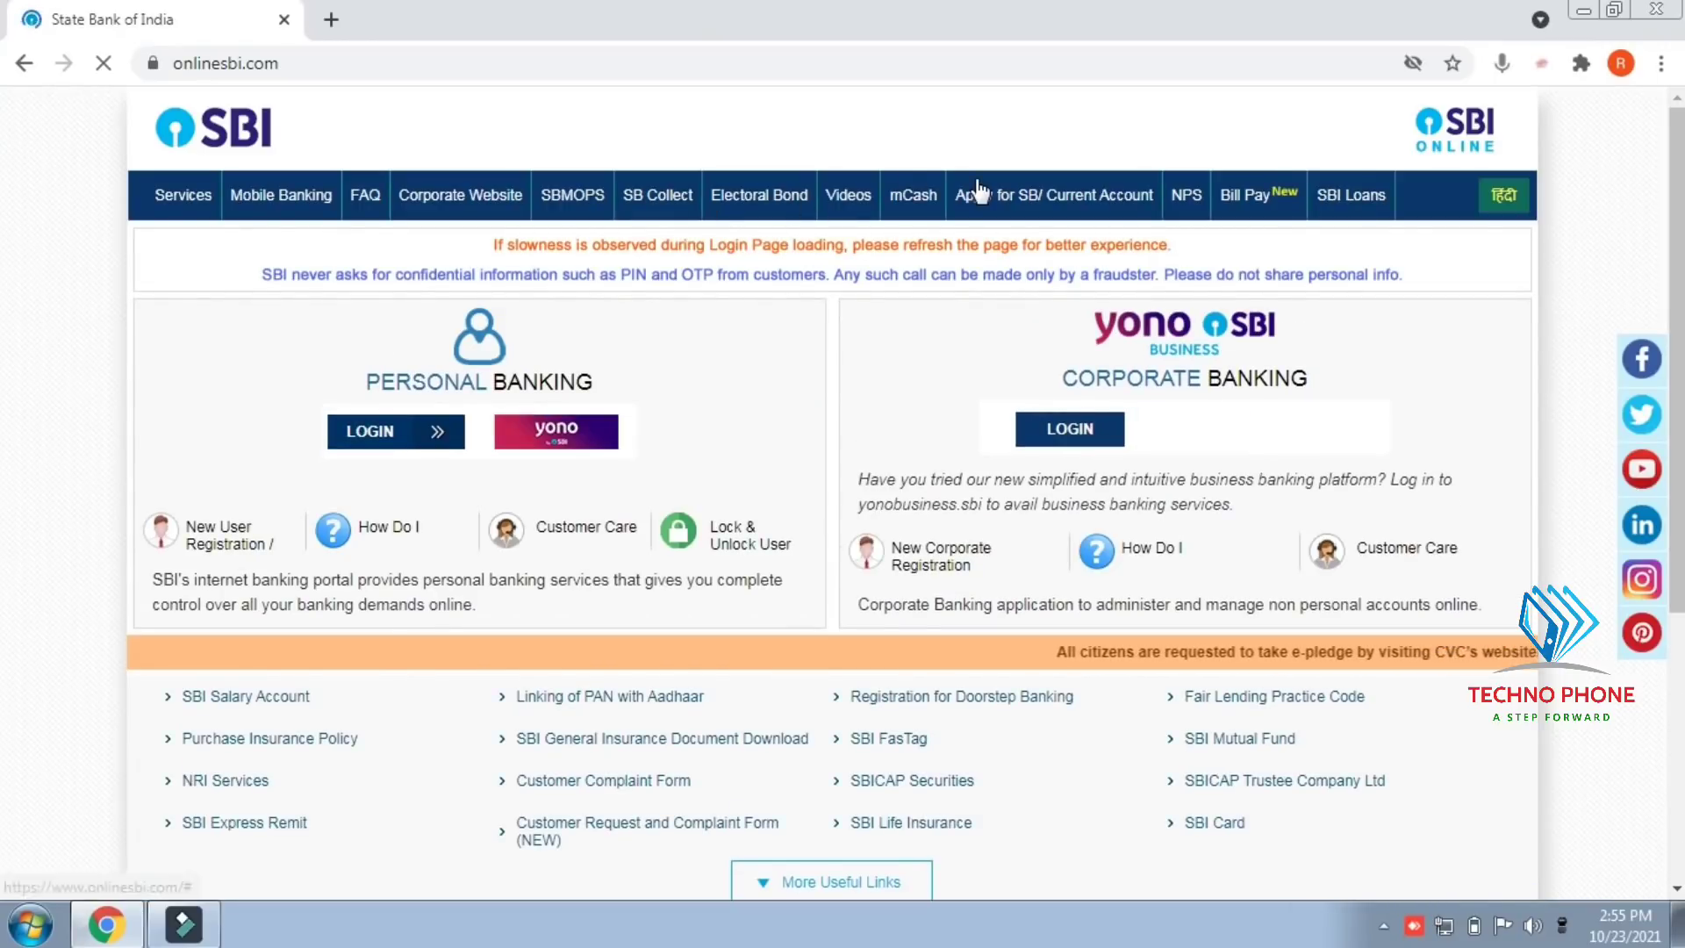
{"action": "mouse_move", "coordinate": [978, 195]}
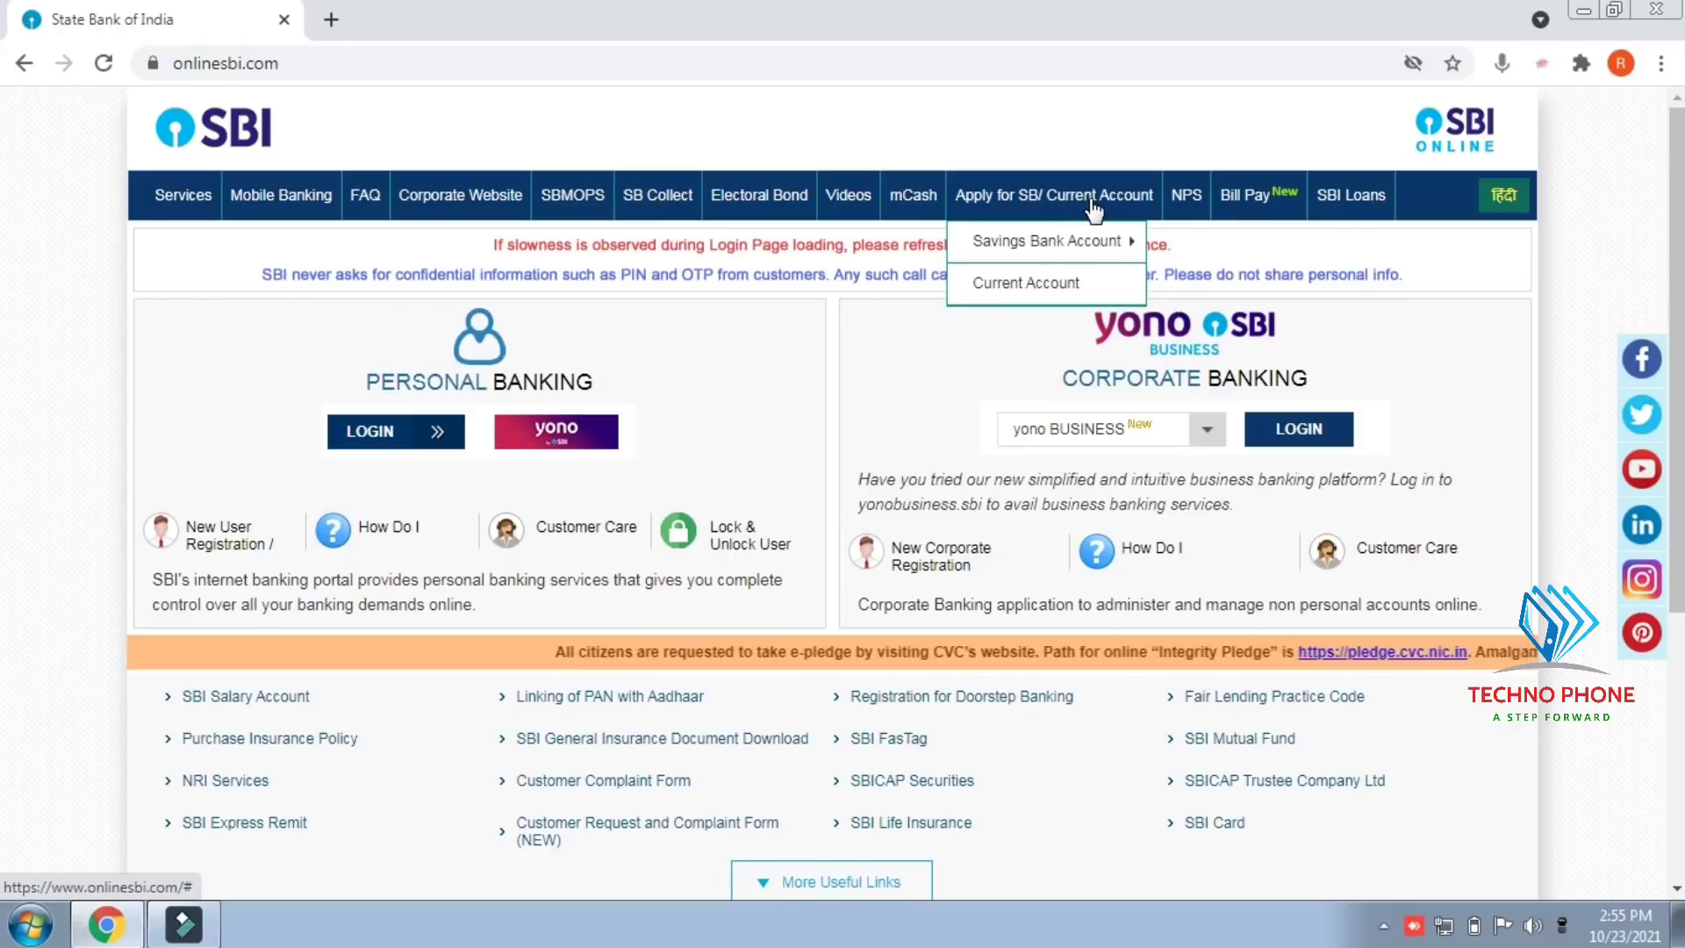
{"action": "mouse_move", "coordinate": [1095, 252]}
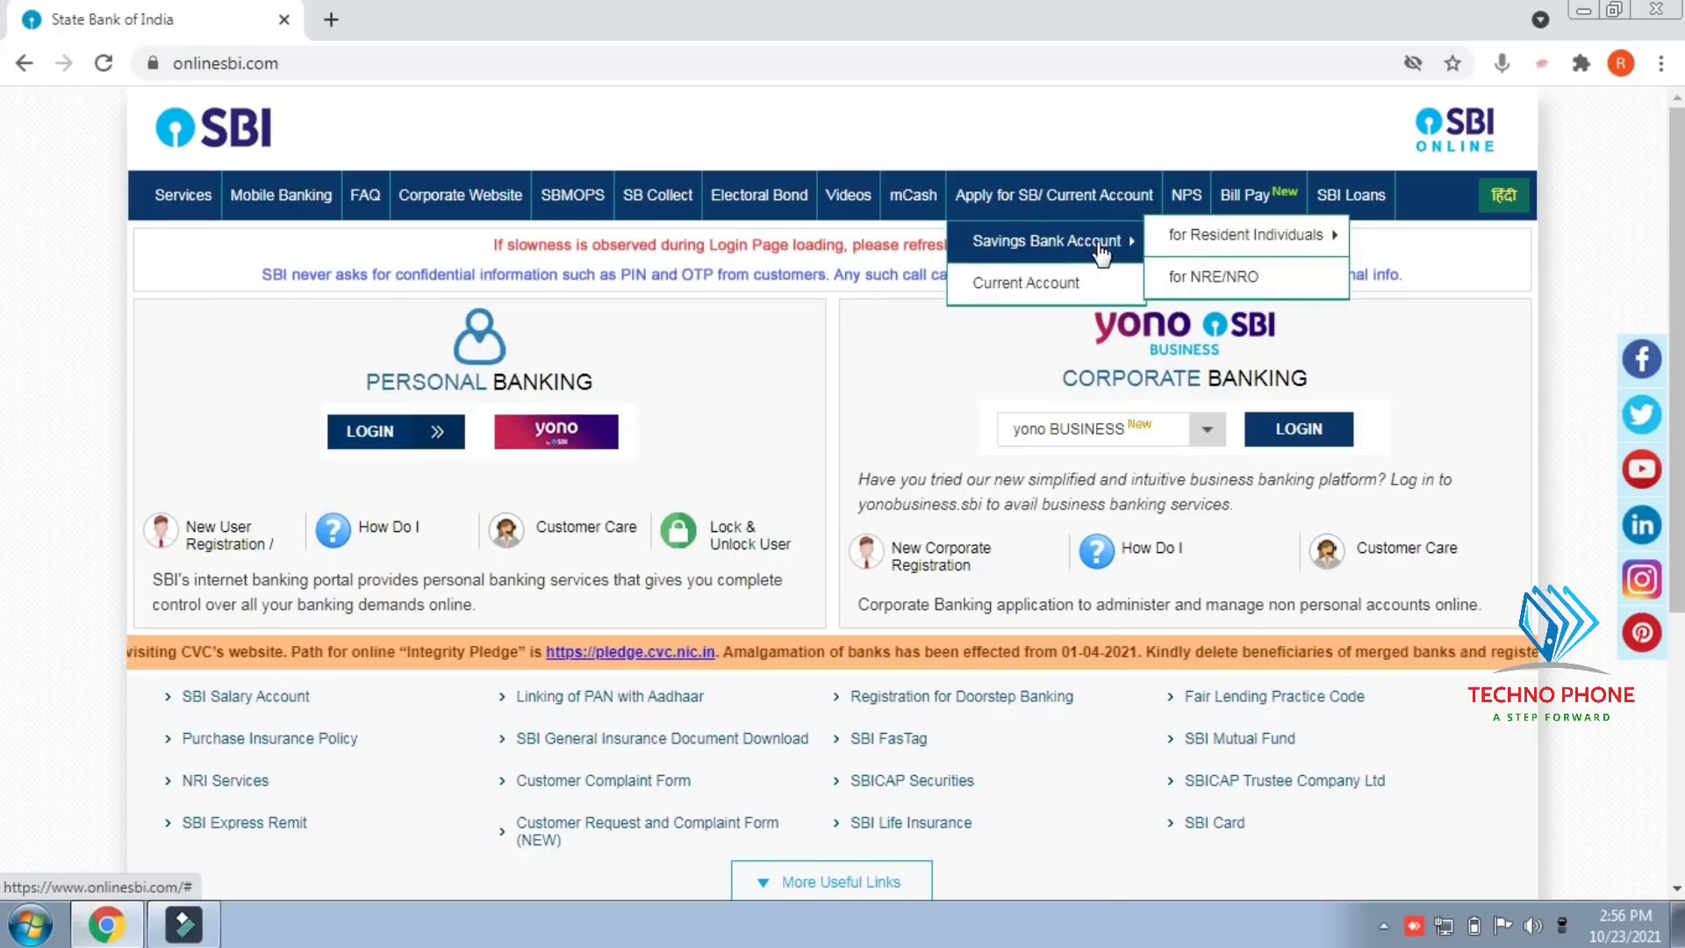
{"action": "mouse_move", "coordinate": [1214, 238]}
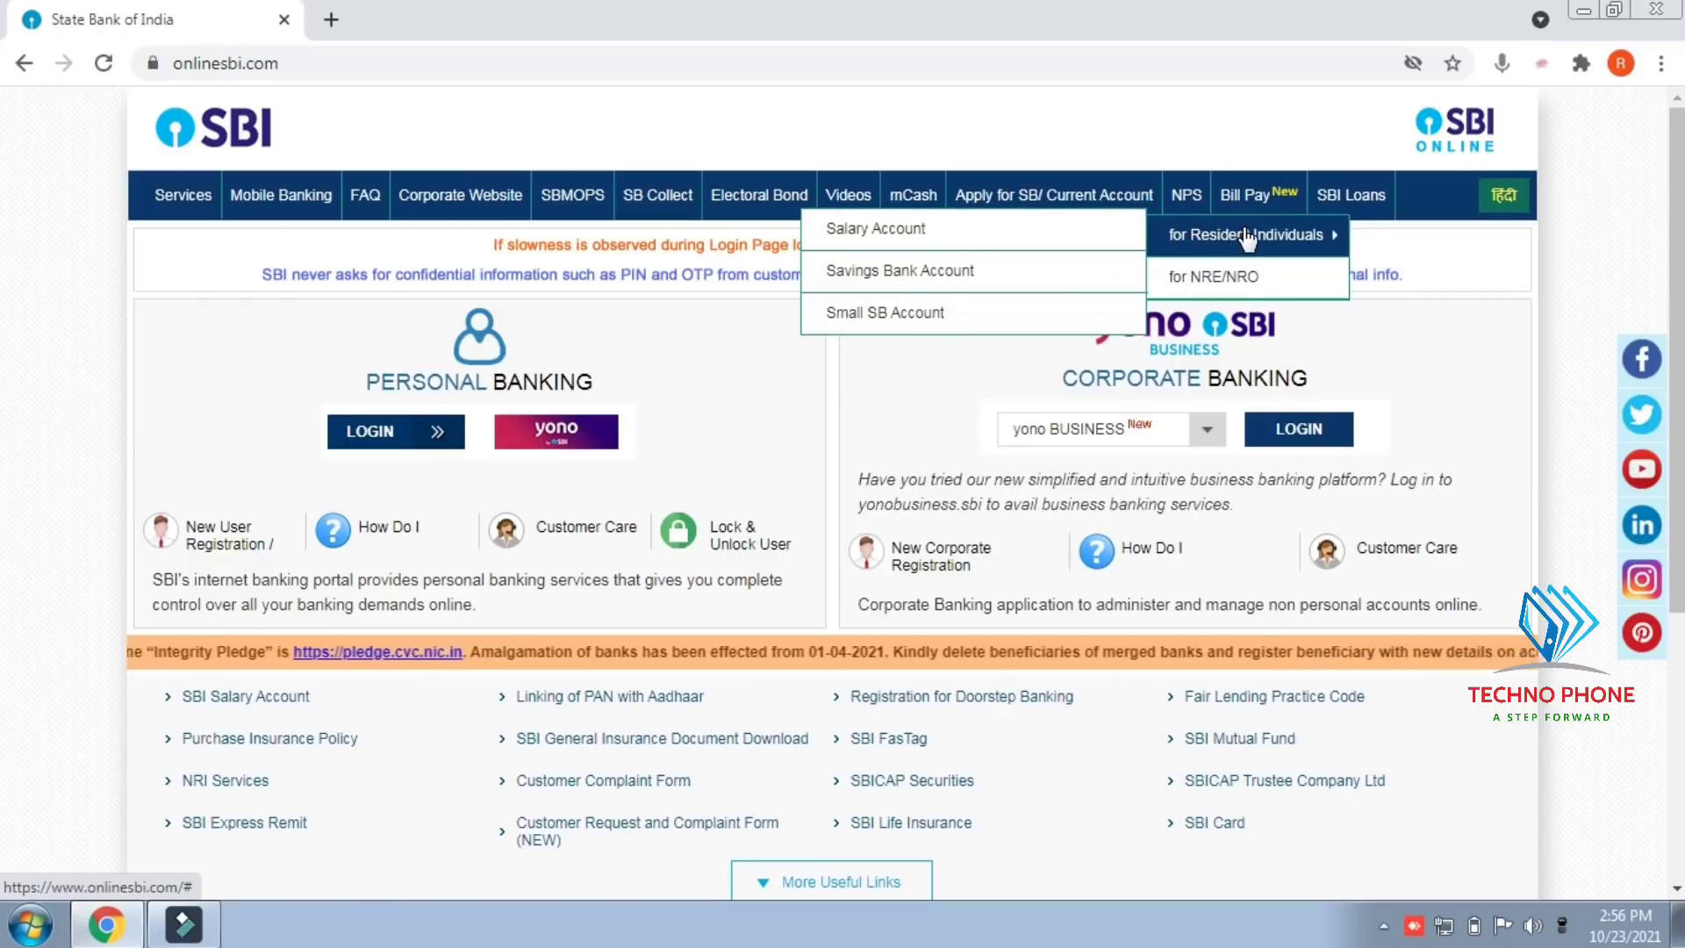
{"action": "mouse_move", "coordinate": [1243, 279]}
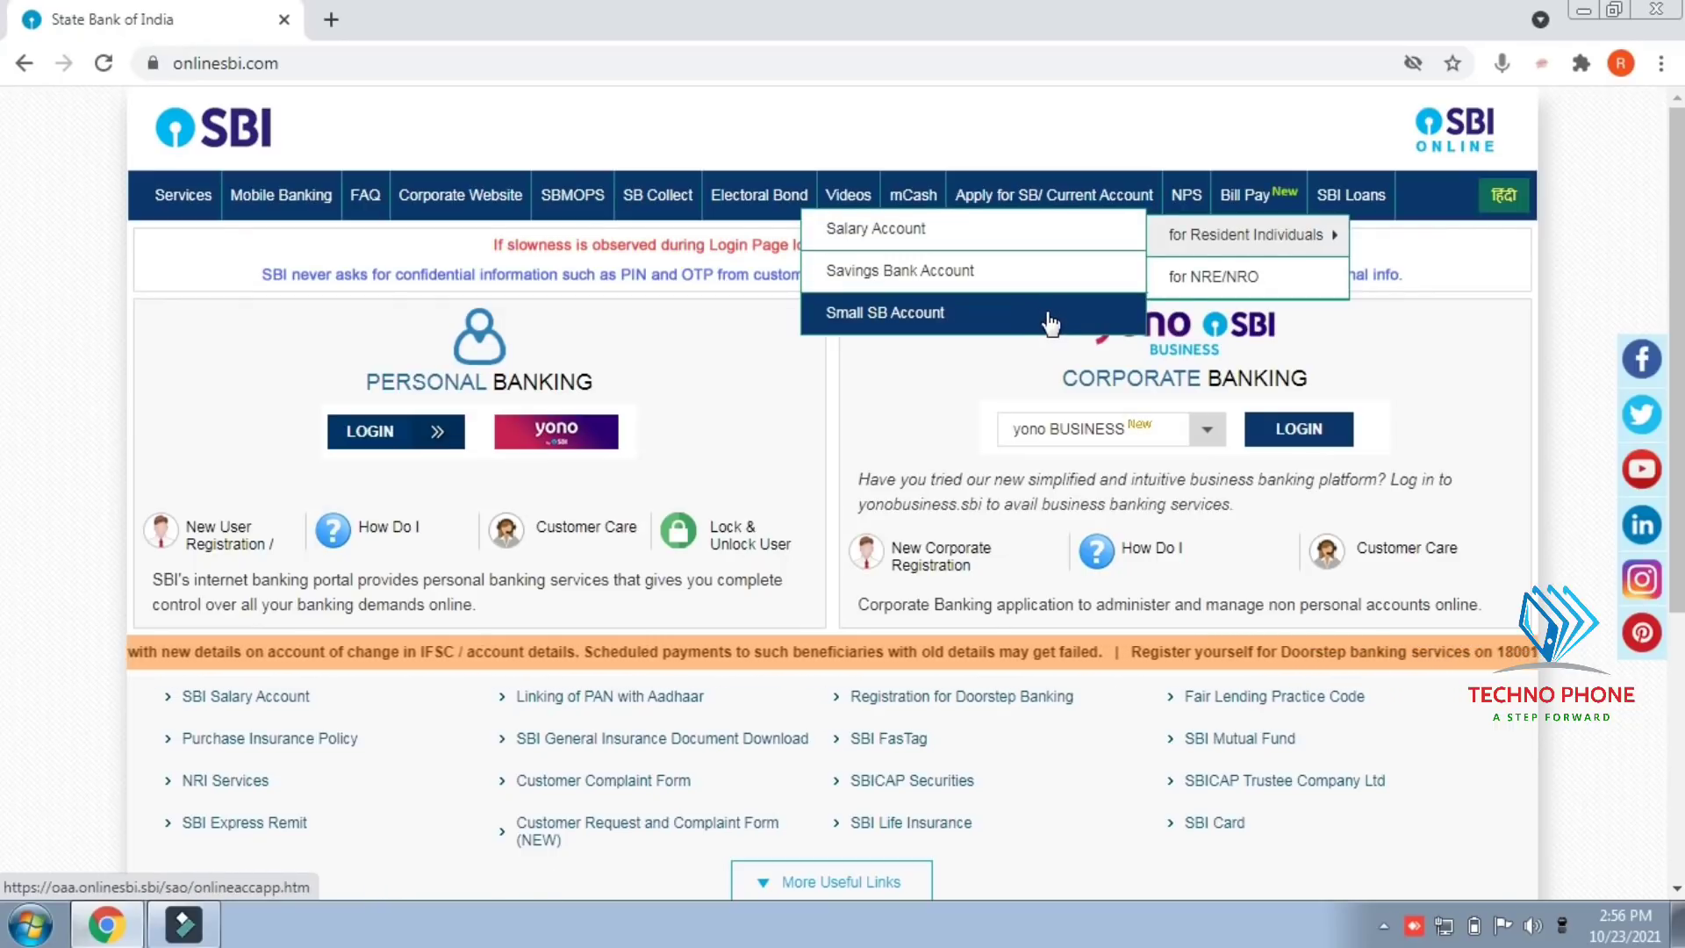
{"action": "left_click", "coordinate": [901, 314]}
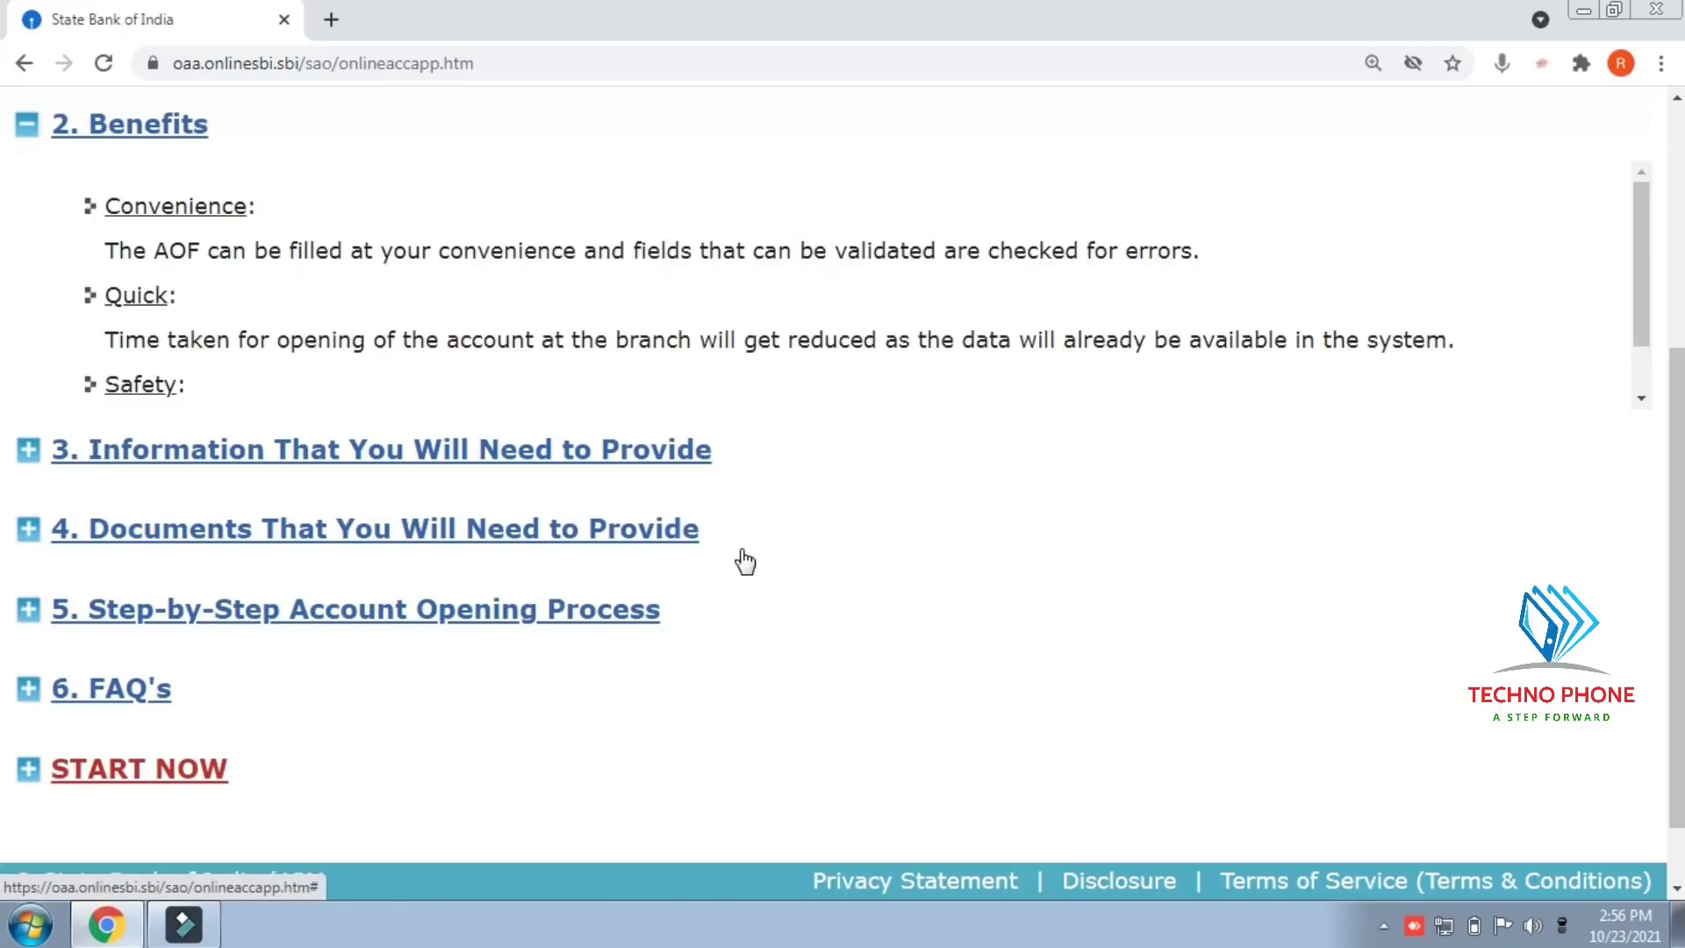
- Expand the START NOW section and open the new Customer Information Form
{"action": "left_click", "coordinate": [162, 776]}
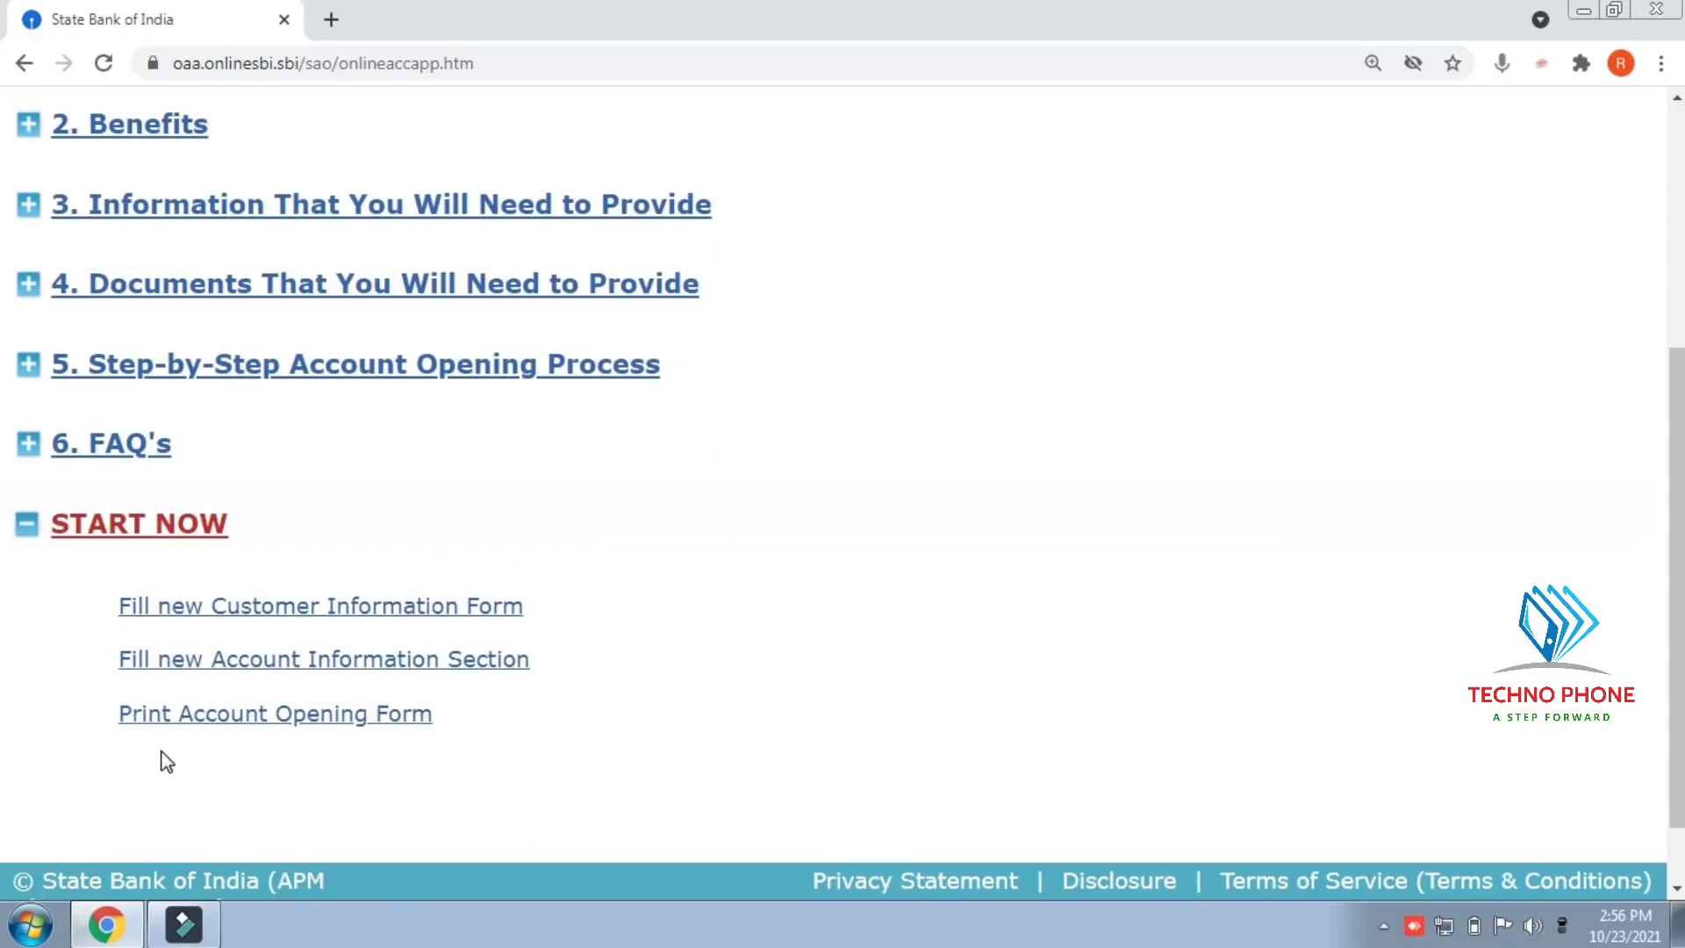
{"action": "left_click", "coordinate": [218, 613]}
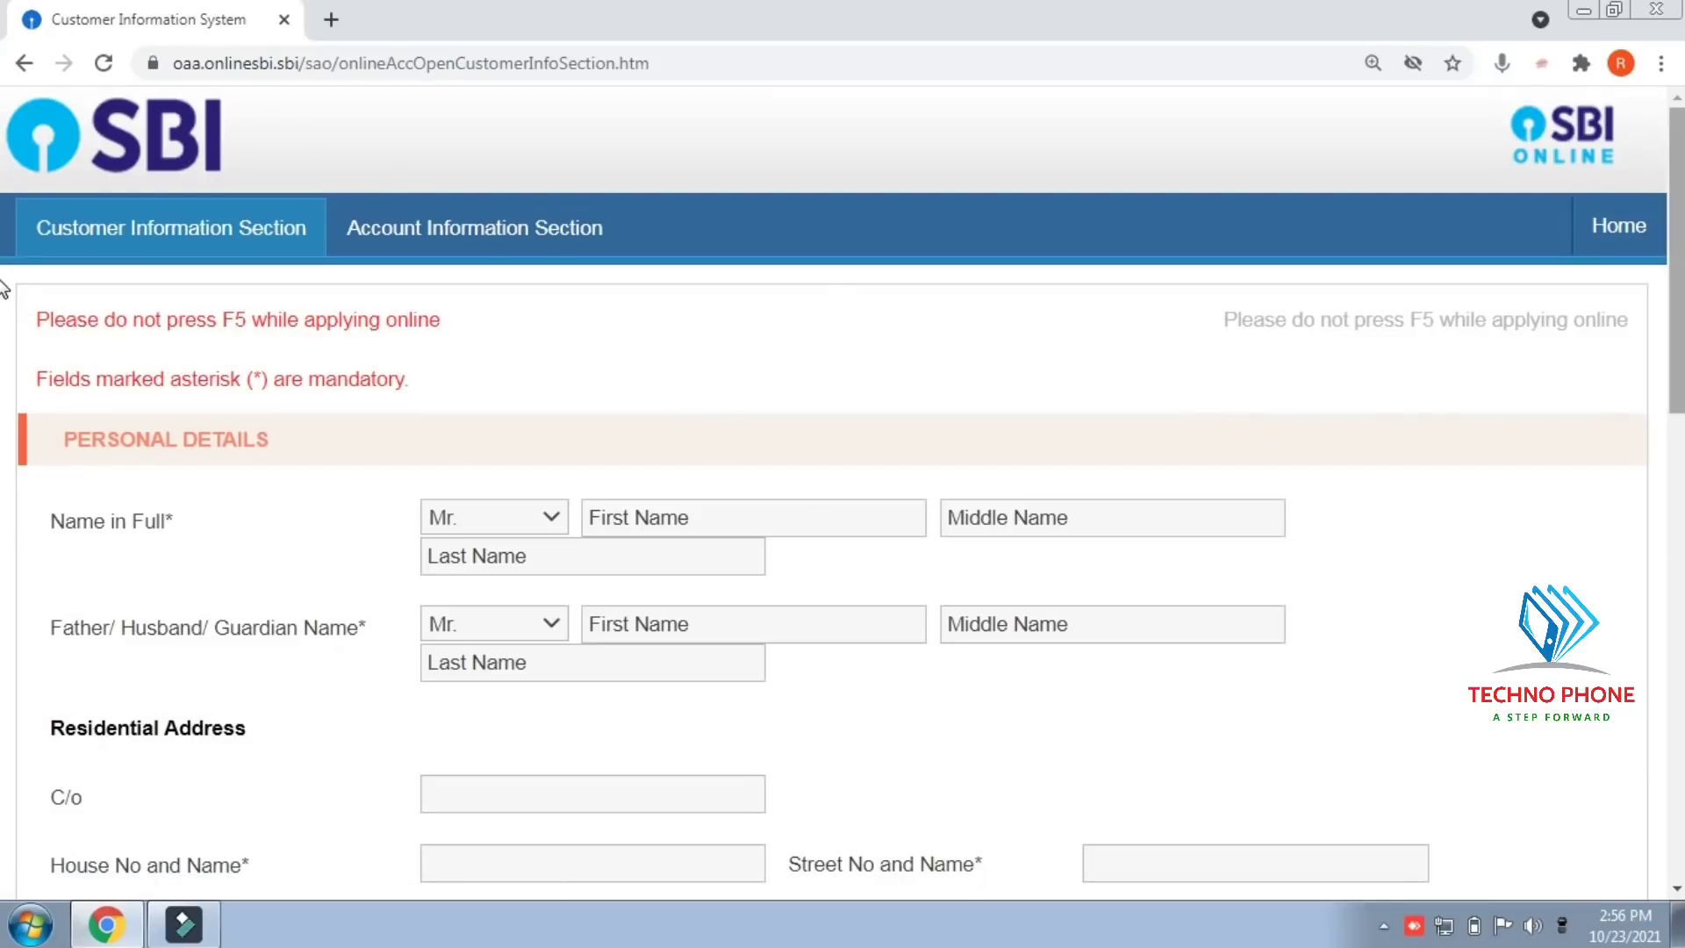
- Review the applicant name, father/husband/guardian name and residential address fields under Personal Details
{"action": "mouse_move", "coordinate": [1677, 237]}
{"action": "left_mouse_down"}
{"action": "mouse_move", "coordinate": [1679, 519]}
{"action": "mouse_move", "coordinate": [1680, 147]}
{"action": "mouse_move", "coordinate": [1681, 206]}
{"action": "left_mouse_up"}
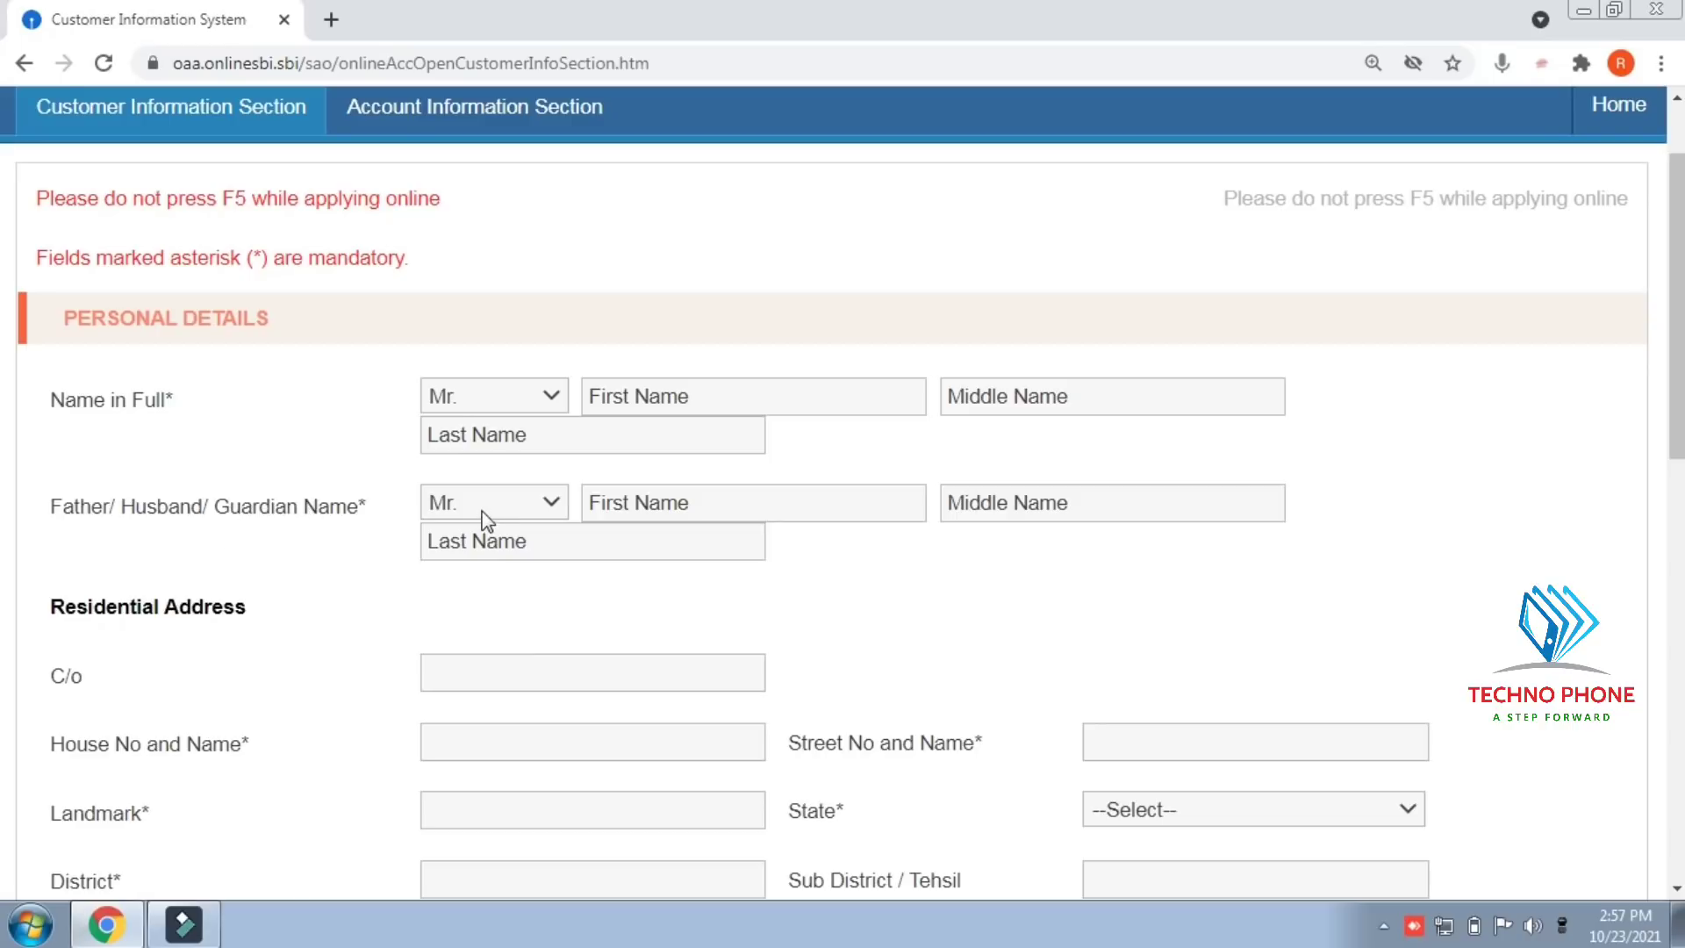
{"action": "left_click", "coordinate": [607, 502]}
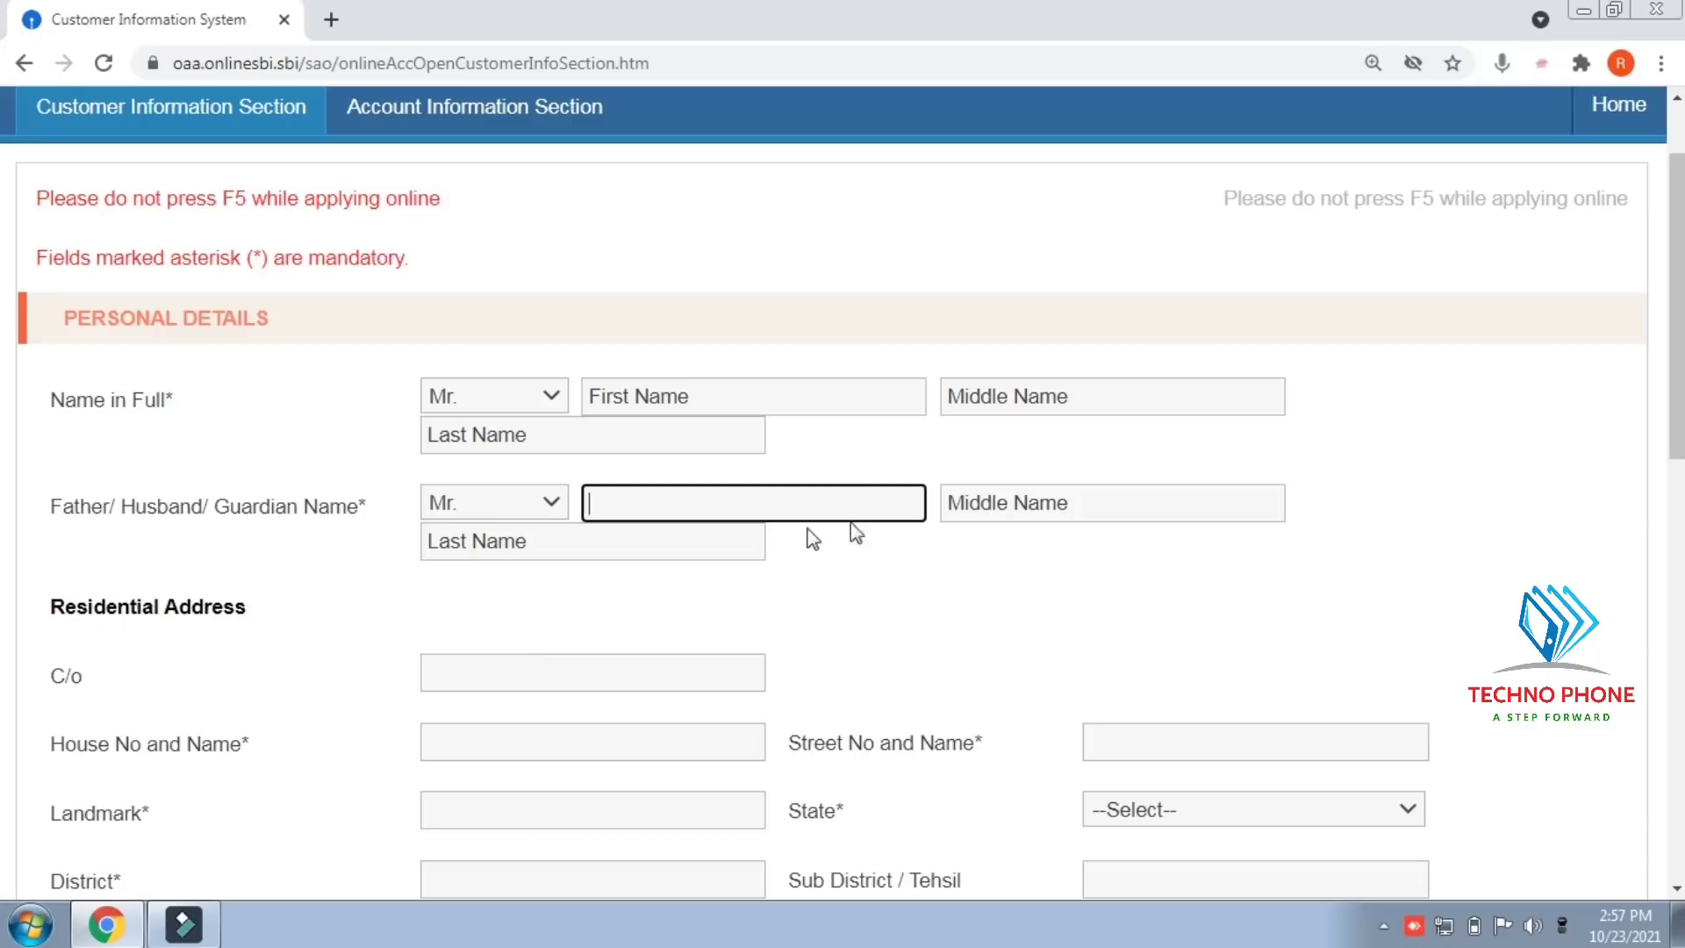
{"action": "scroll", "coordinate": [4, 360], "scroll_direction": "down", "scroll_amount": 1}
{"action": "scroll", "coordinate": [4, 360], "scroll_direction": "down", "scroll_amount": 2}
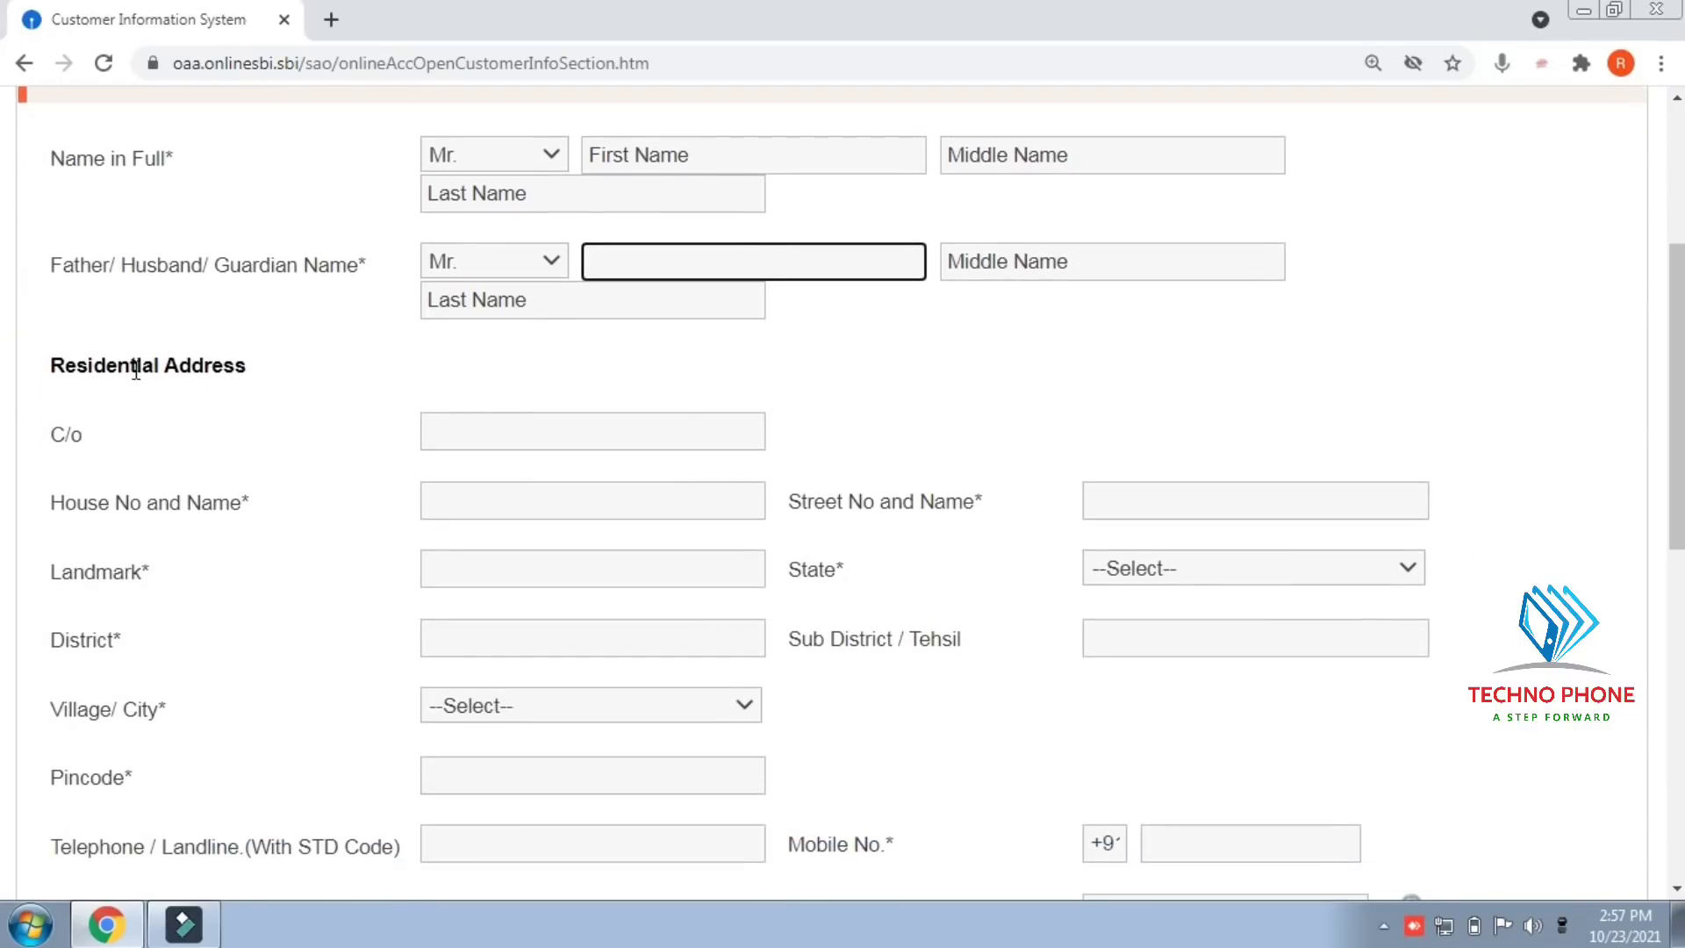
{"action": "left_click", "coordinate": [460, 431]}
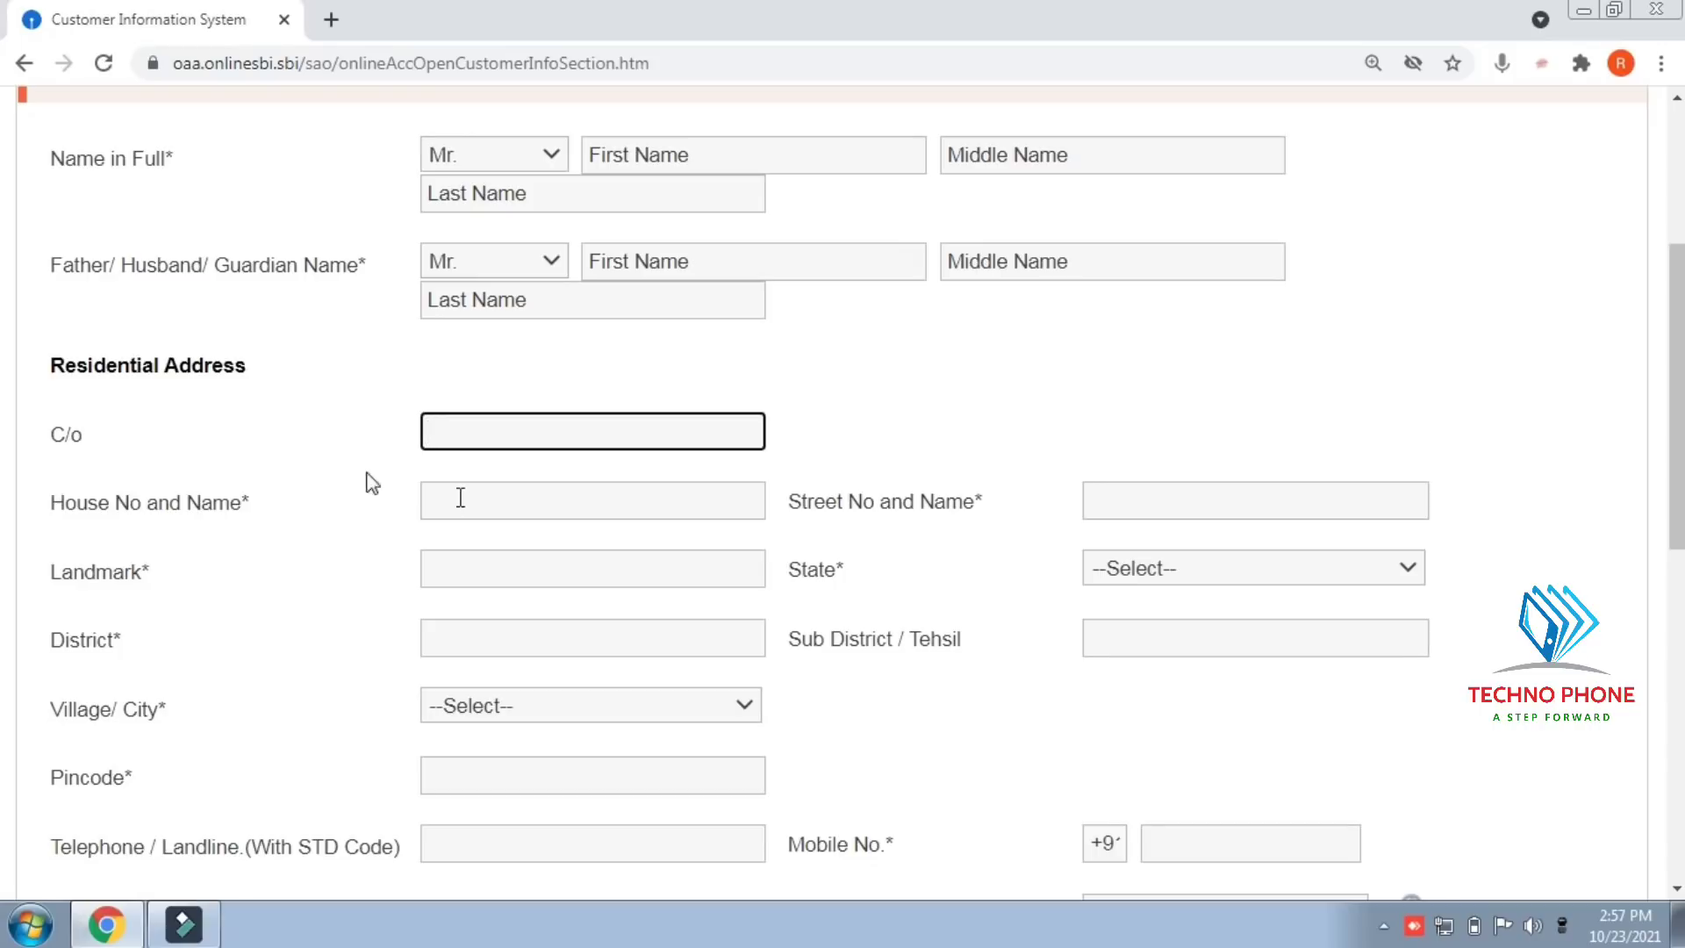
{"action": "left_click_drag", "start_coordinate": [232, 502], "coordinate": [256, 507]}
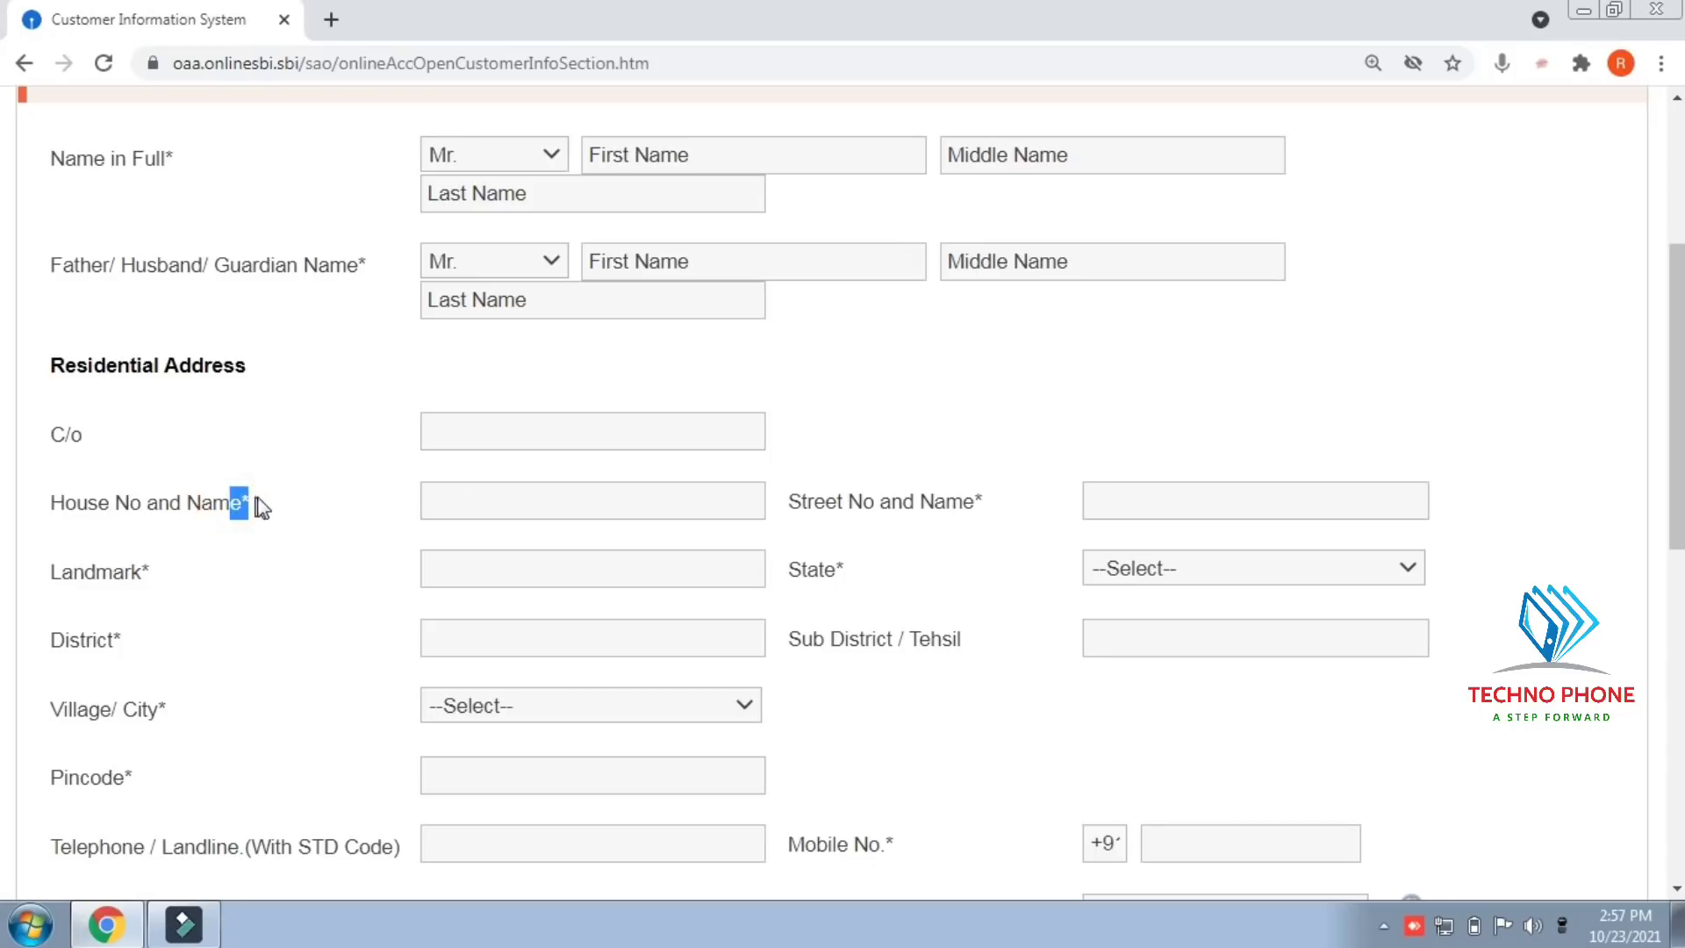
{"action": "left_click", "coordinate": [261, 505]}
{"action": "left_click", "coordinate": [478, 637]}
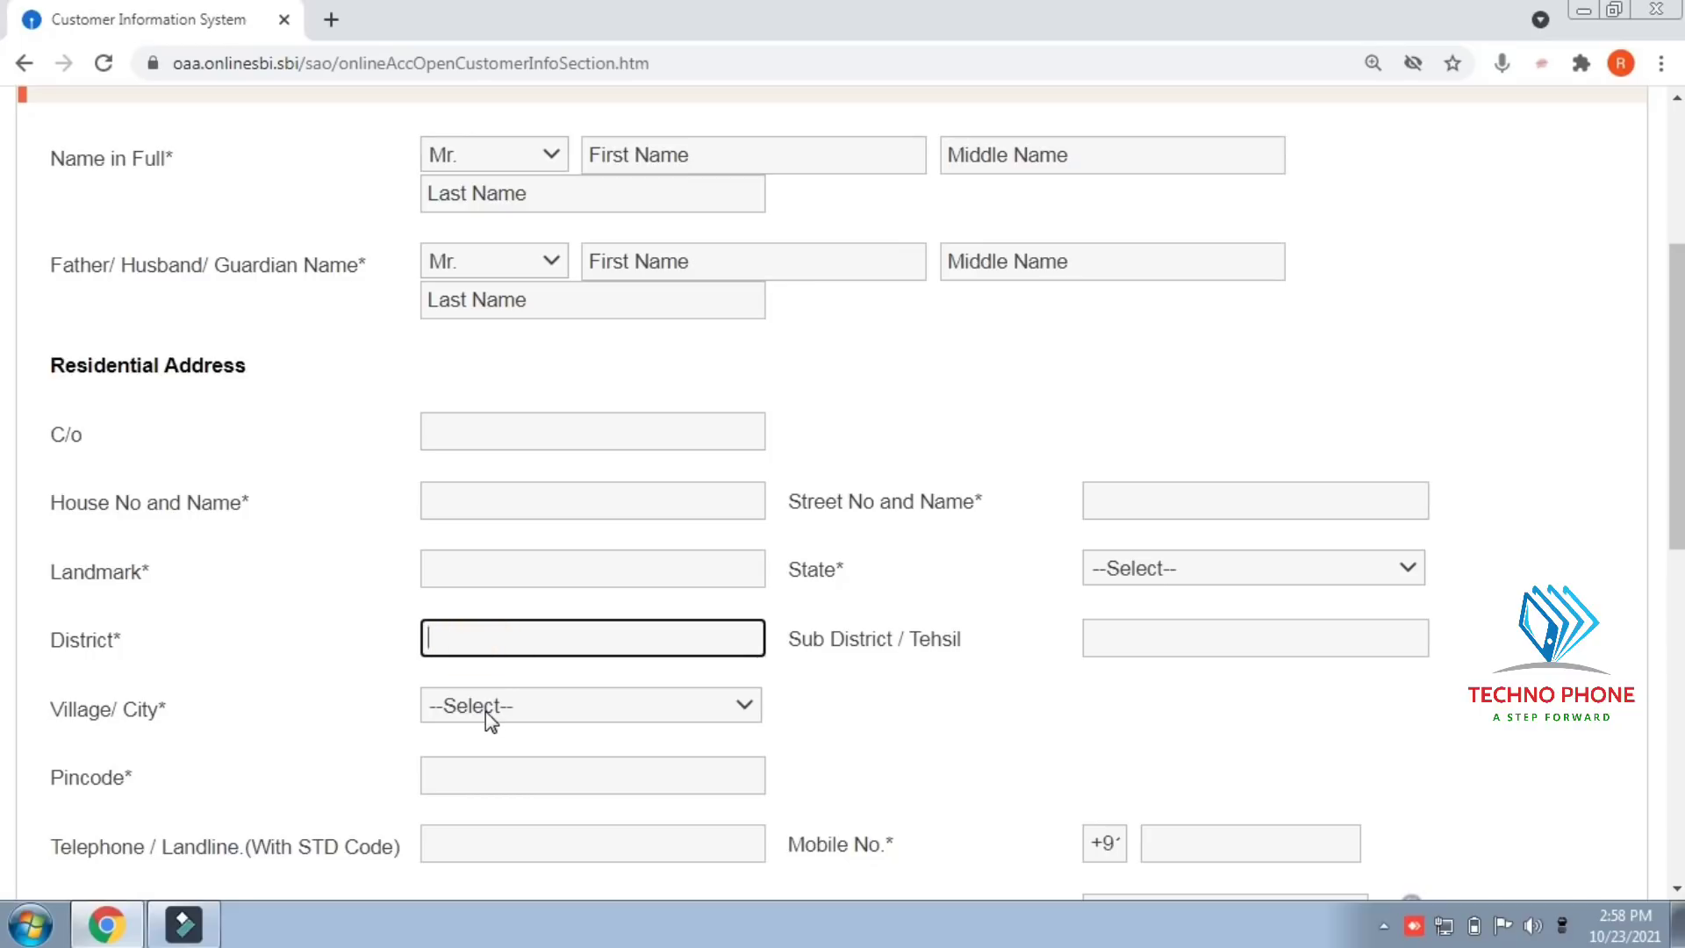
{"action": "left_click", "coordinate": [489, 773]}
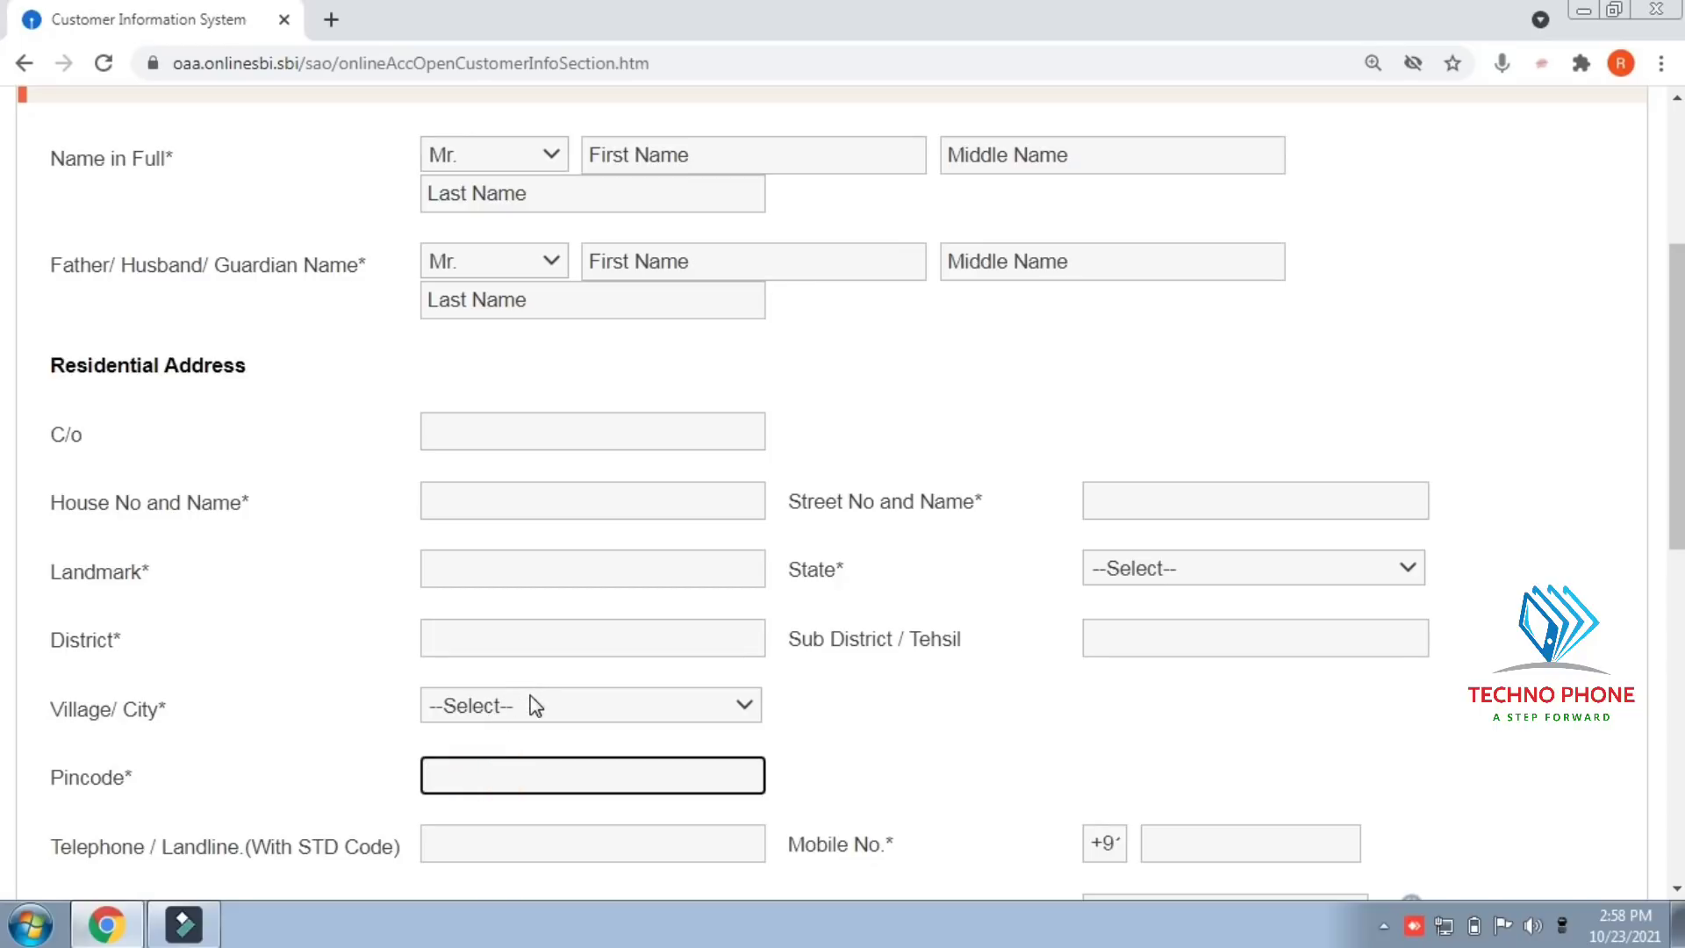
- Set the State in the residential address to RAJASTHAN
{"action": "left_click", "coordinate": [1266, 569]}
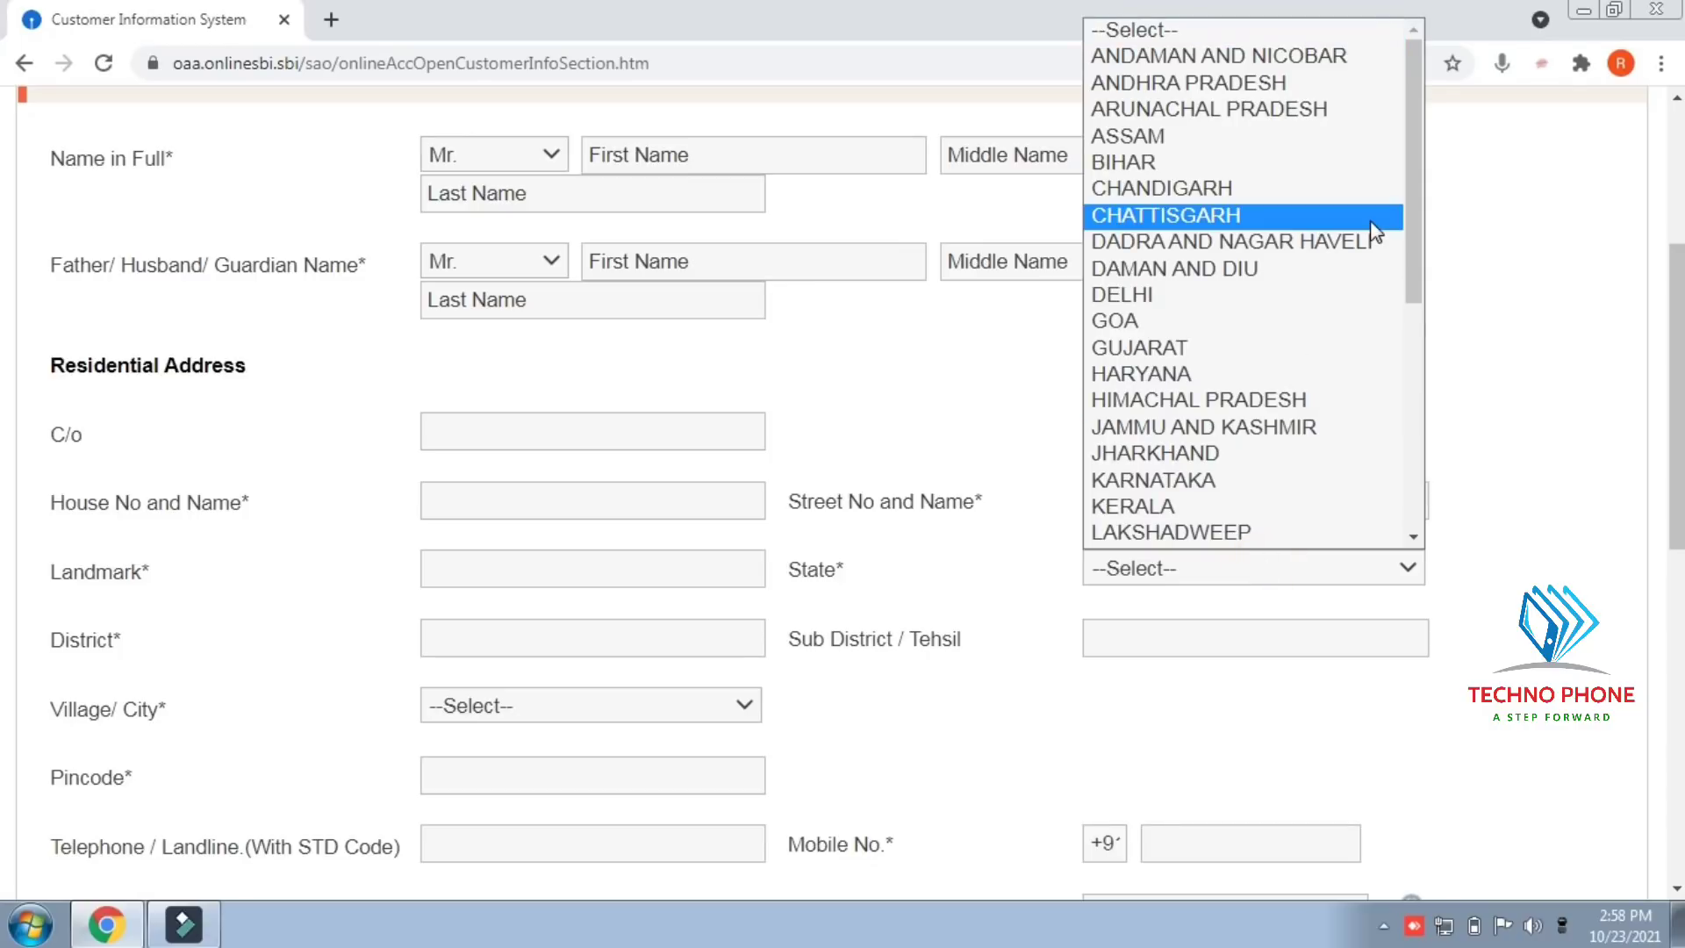
{"action": "left_click_drag", "start_coordinate": [1410, 140], "coordinate": [1421, 377]}
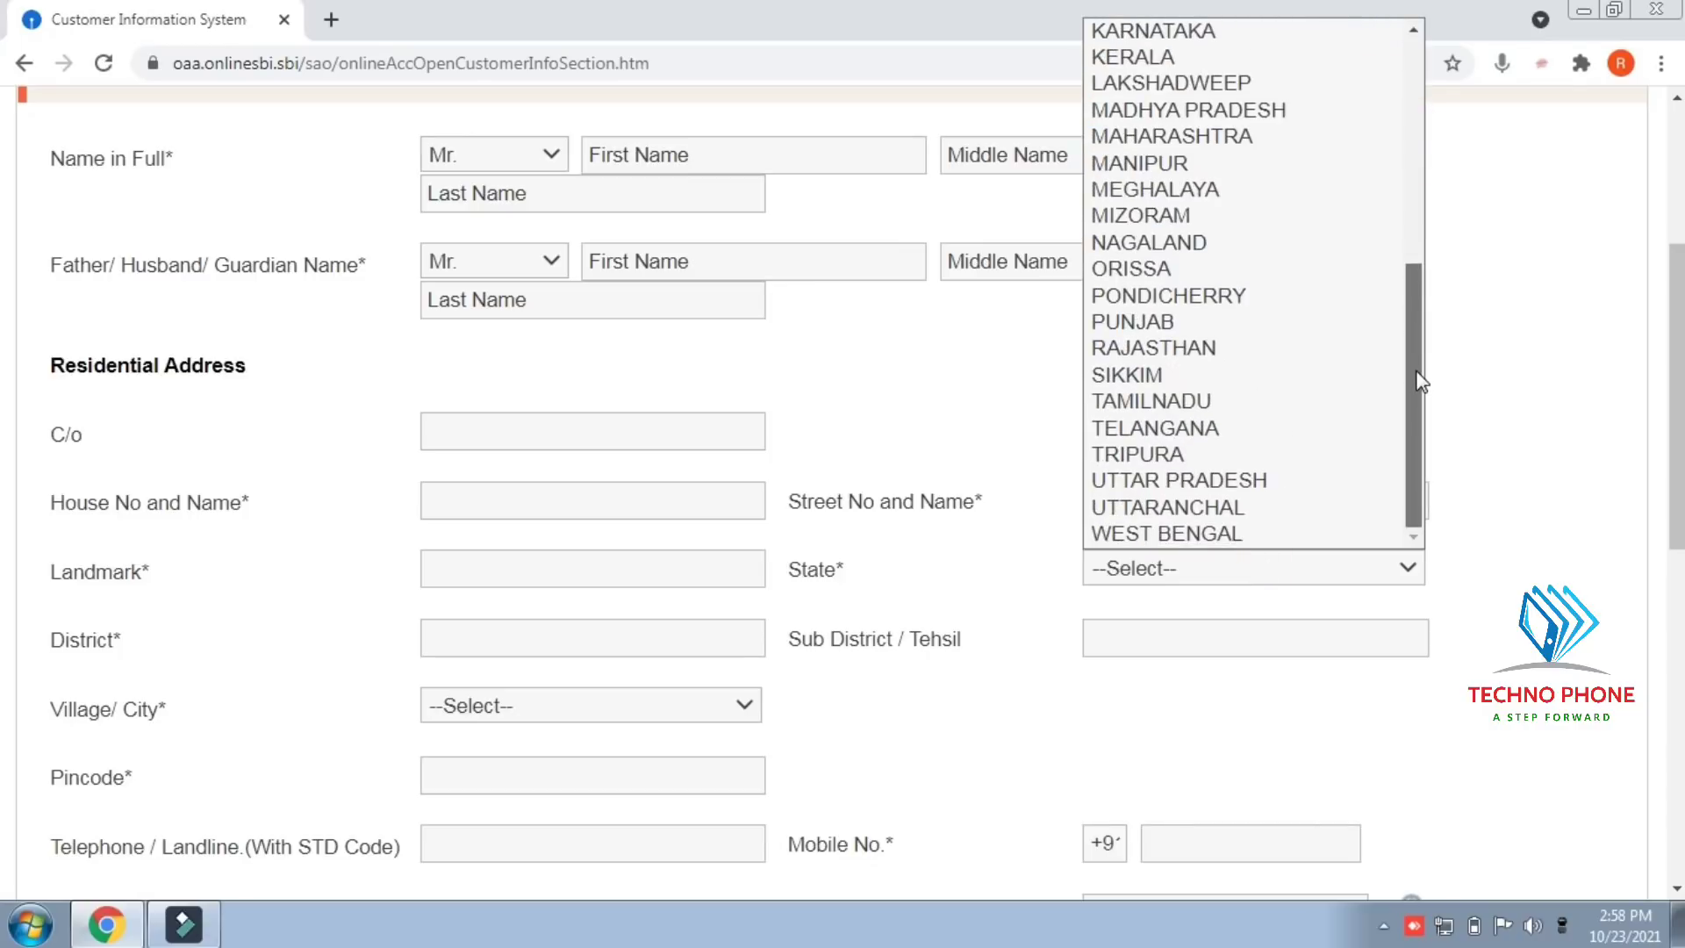
{"action": "left_click", "coordinate": [1362, 360]}
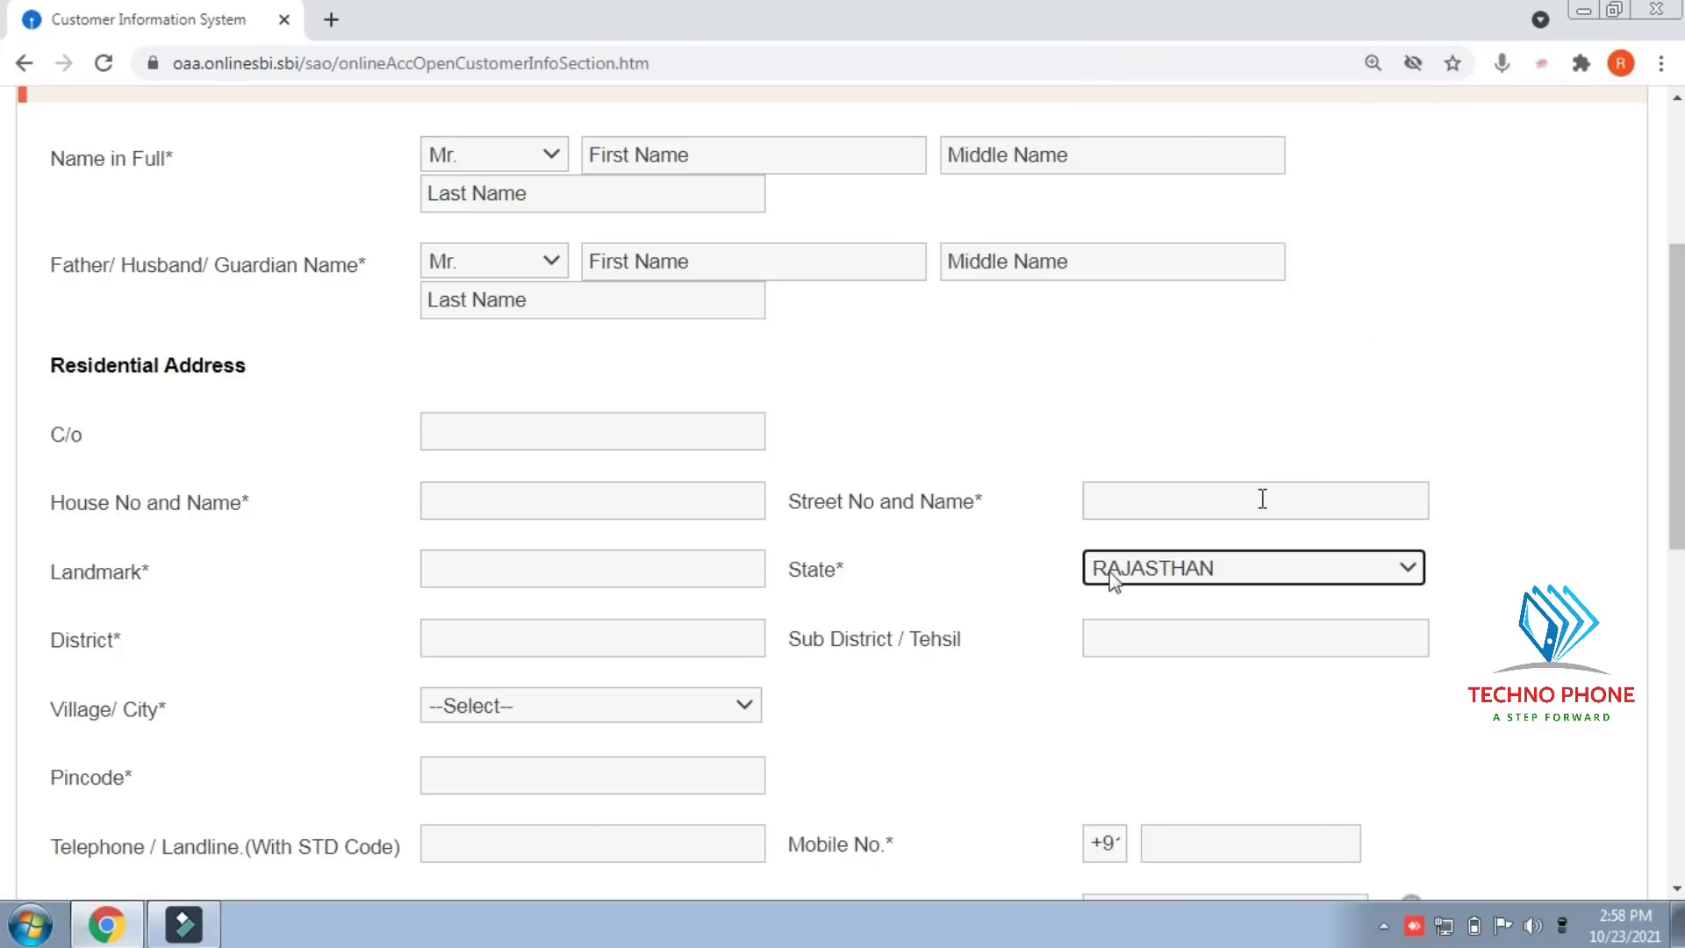
- Examine the Village/City options and the Pincode, landline and Sub District / Tehsil fields of the residential address
{"action": "left_click", "coordinate": [575, 706]}
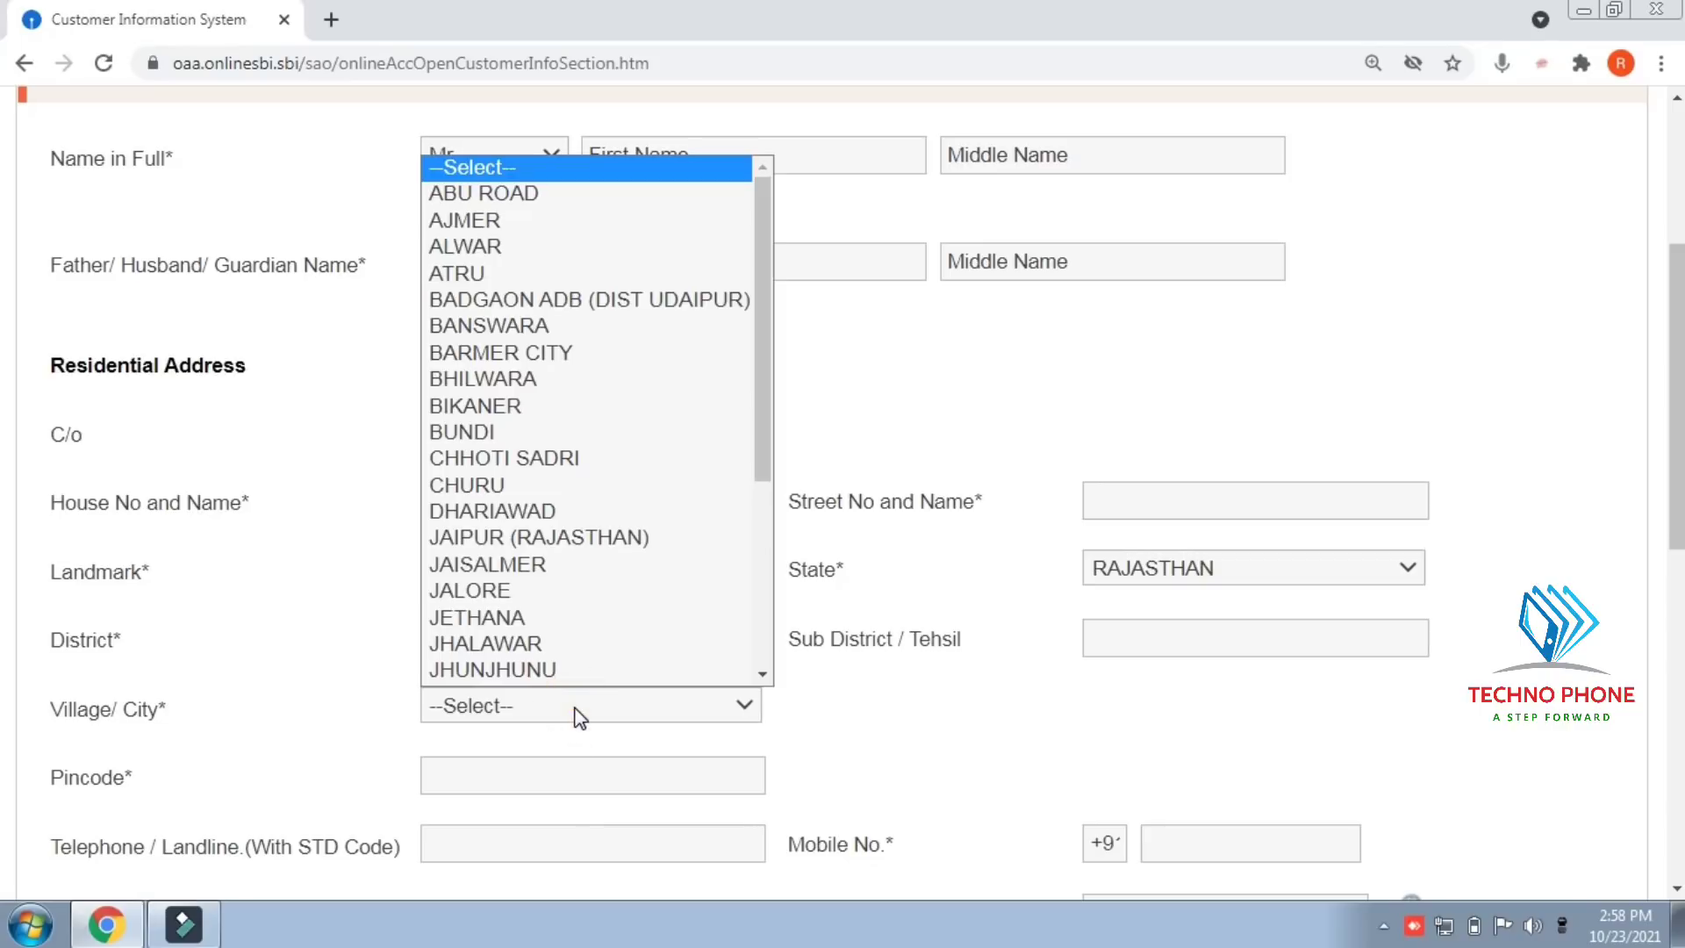
{"action": "left_click", "coordinate": [844, 451]}
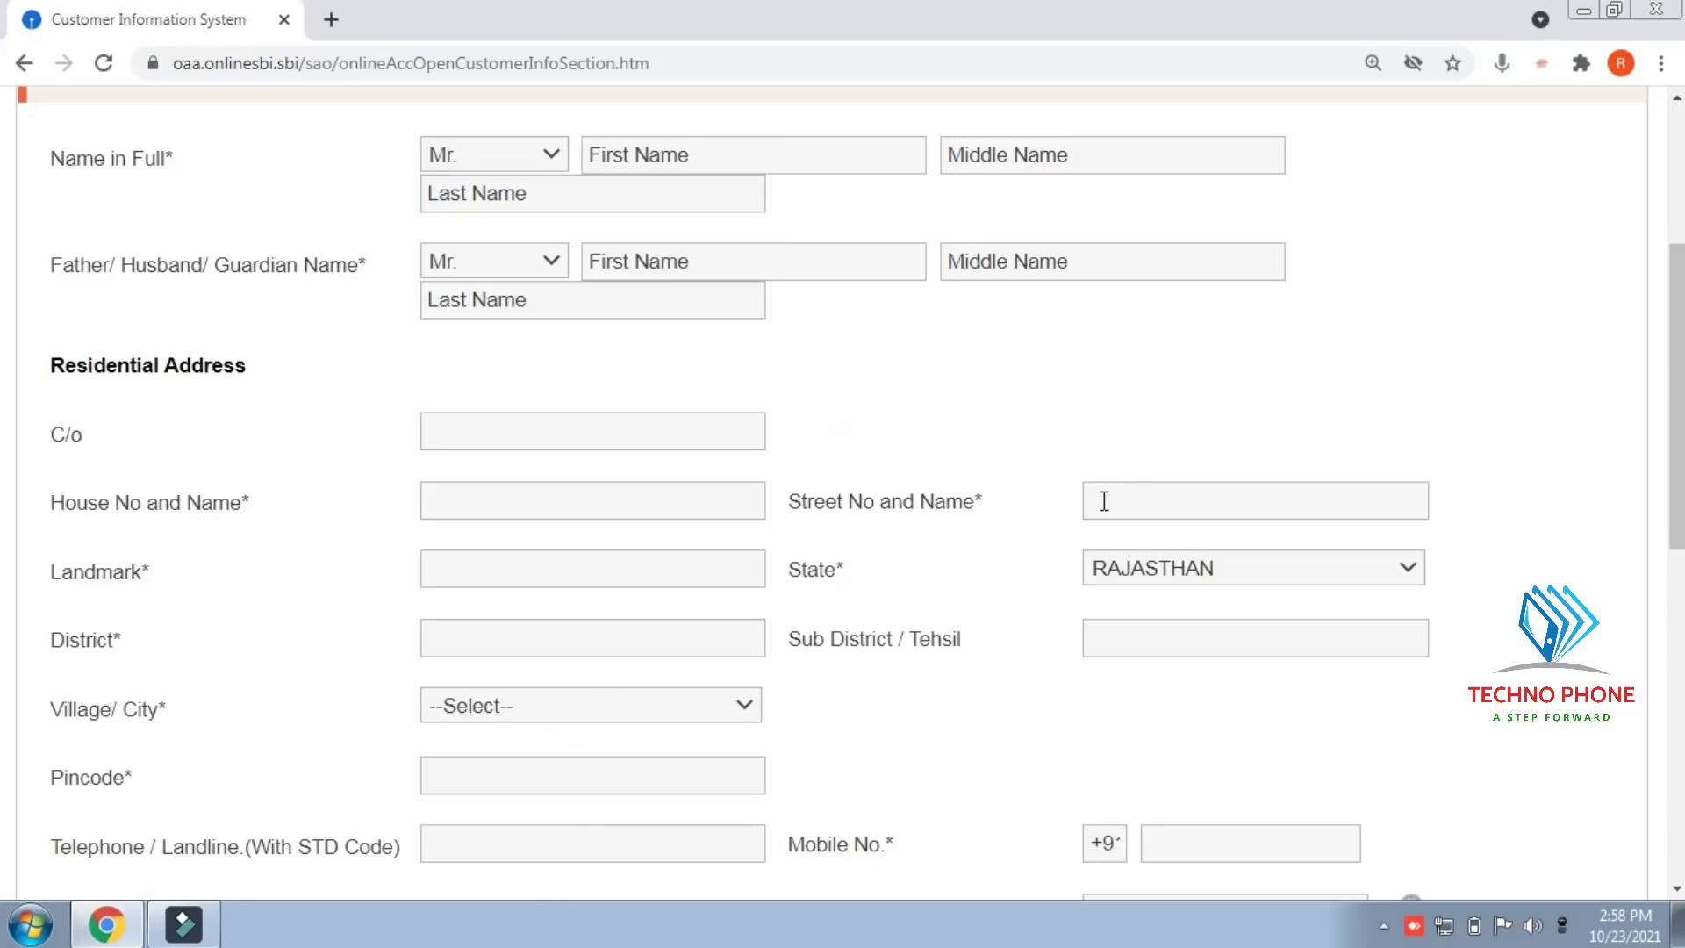
{"action": "left_click", "coordinate": [537, 780]}
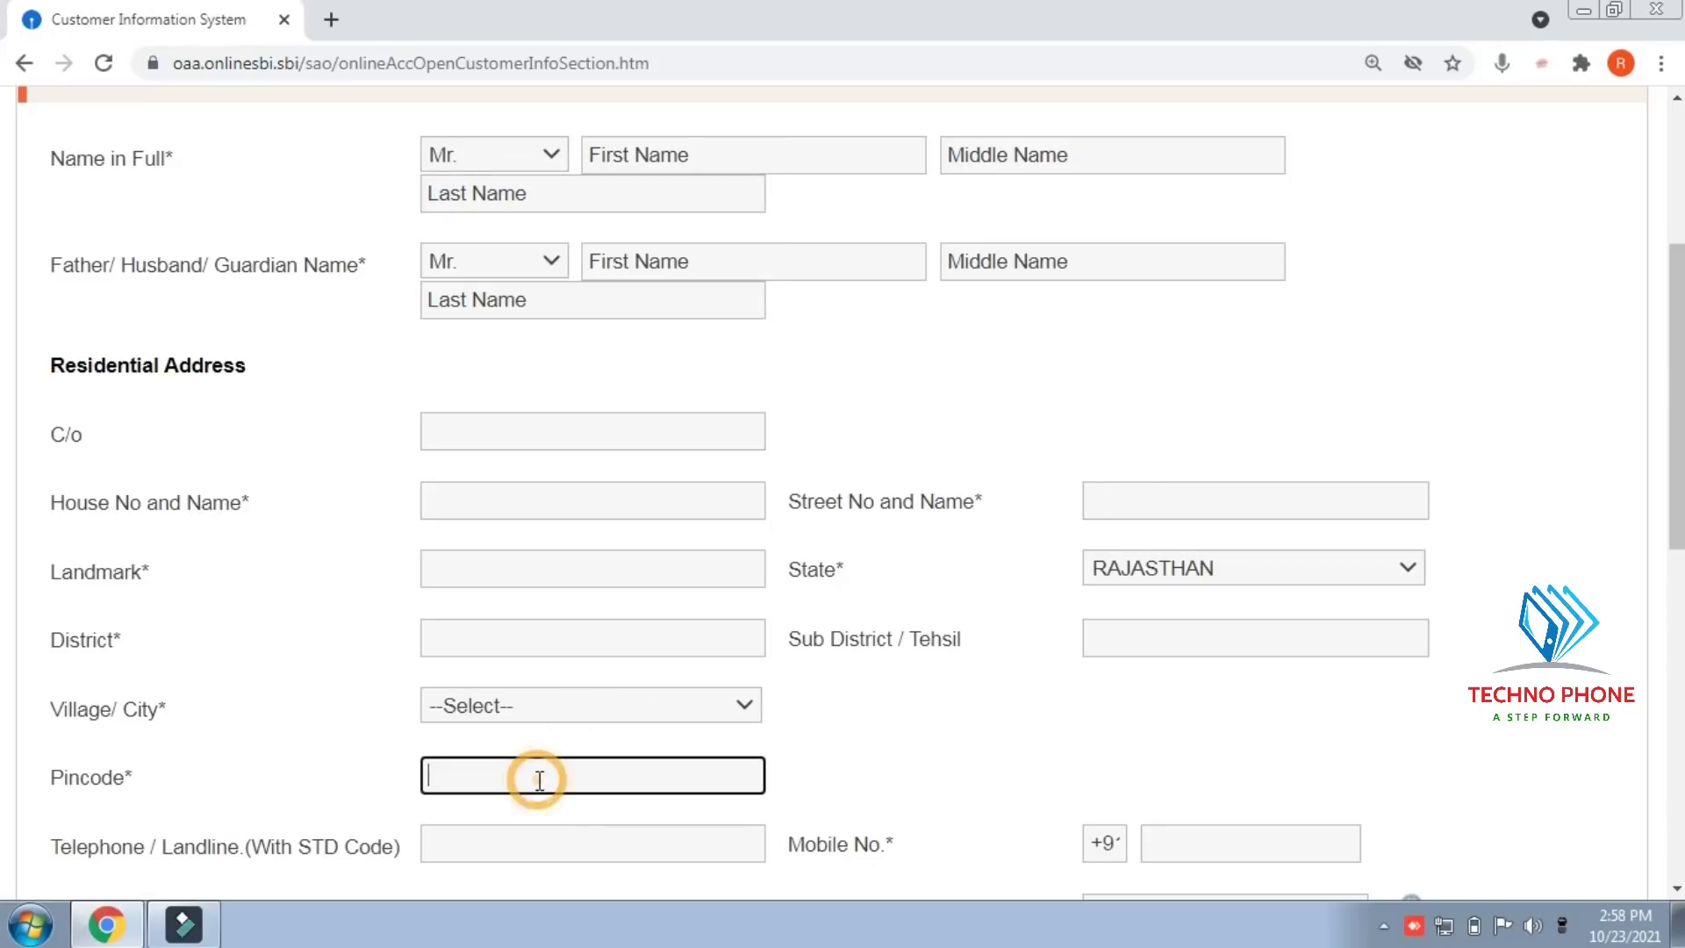
{"action": "left_click", "coordinate": [540, 847]}
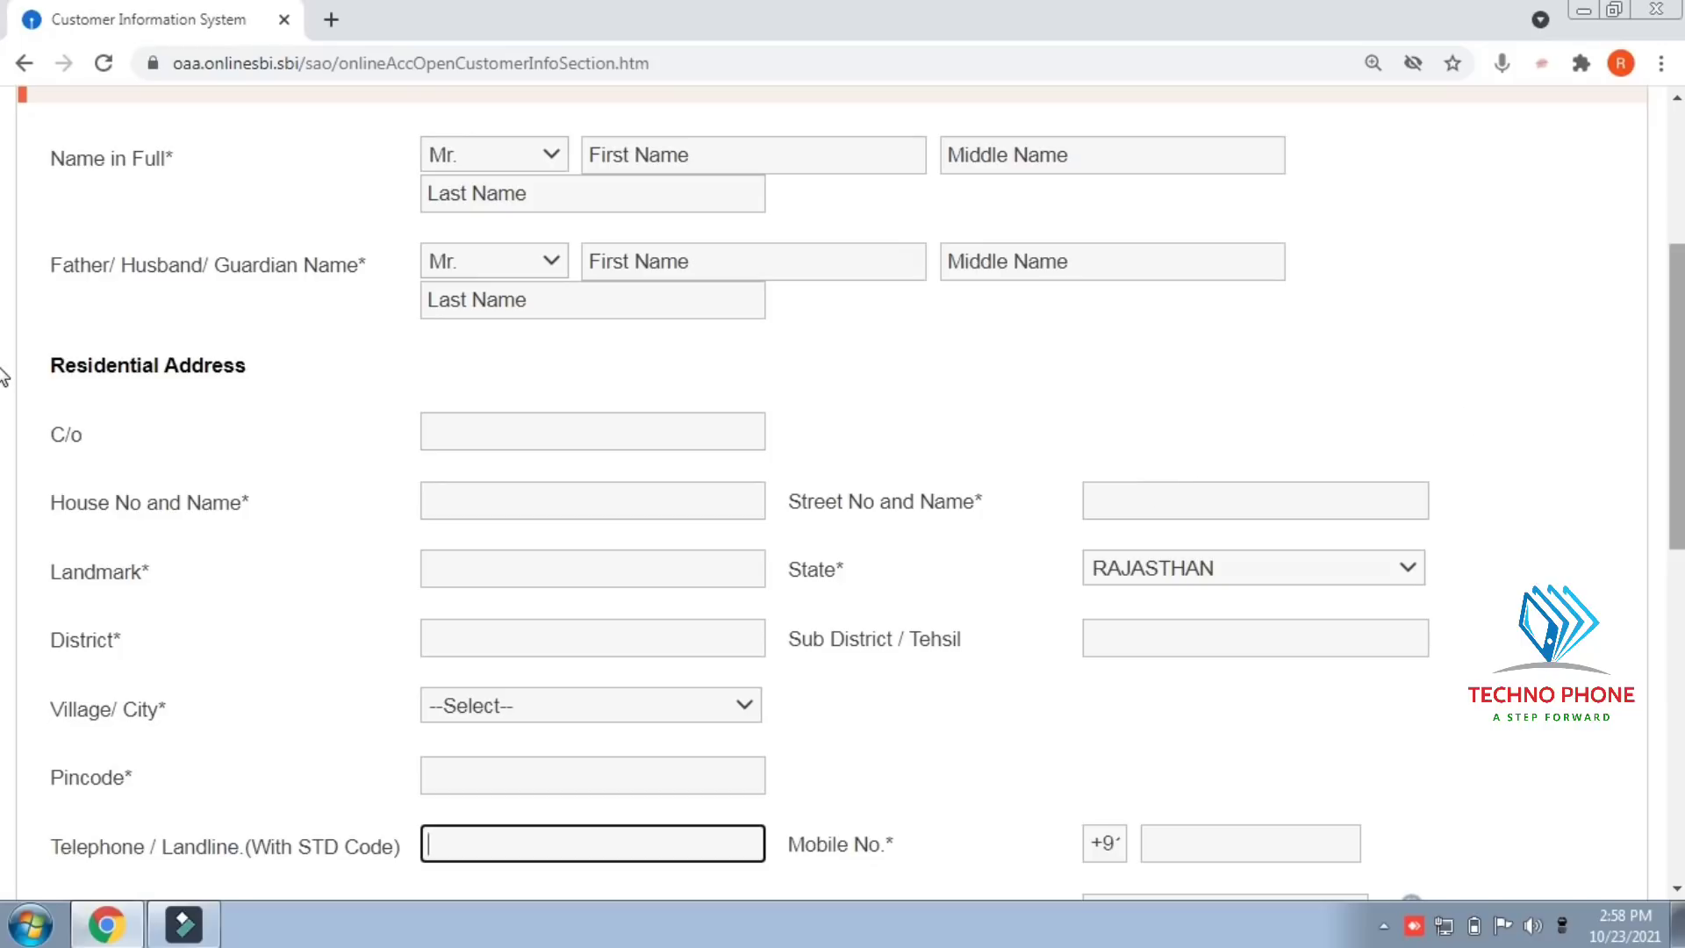
{"action": "scroll", "coordinate": [9, 421], "scroll_direction": "down", "scroll_amount": 3}
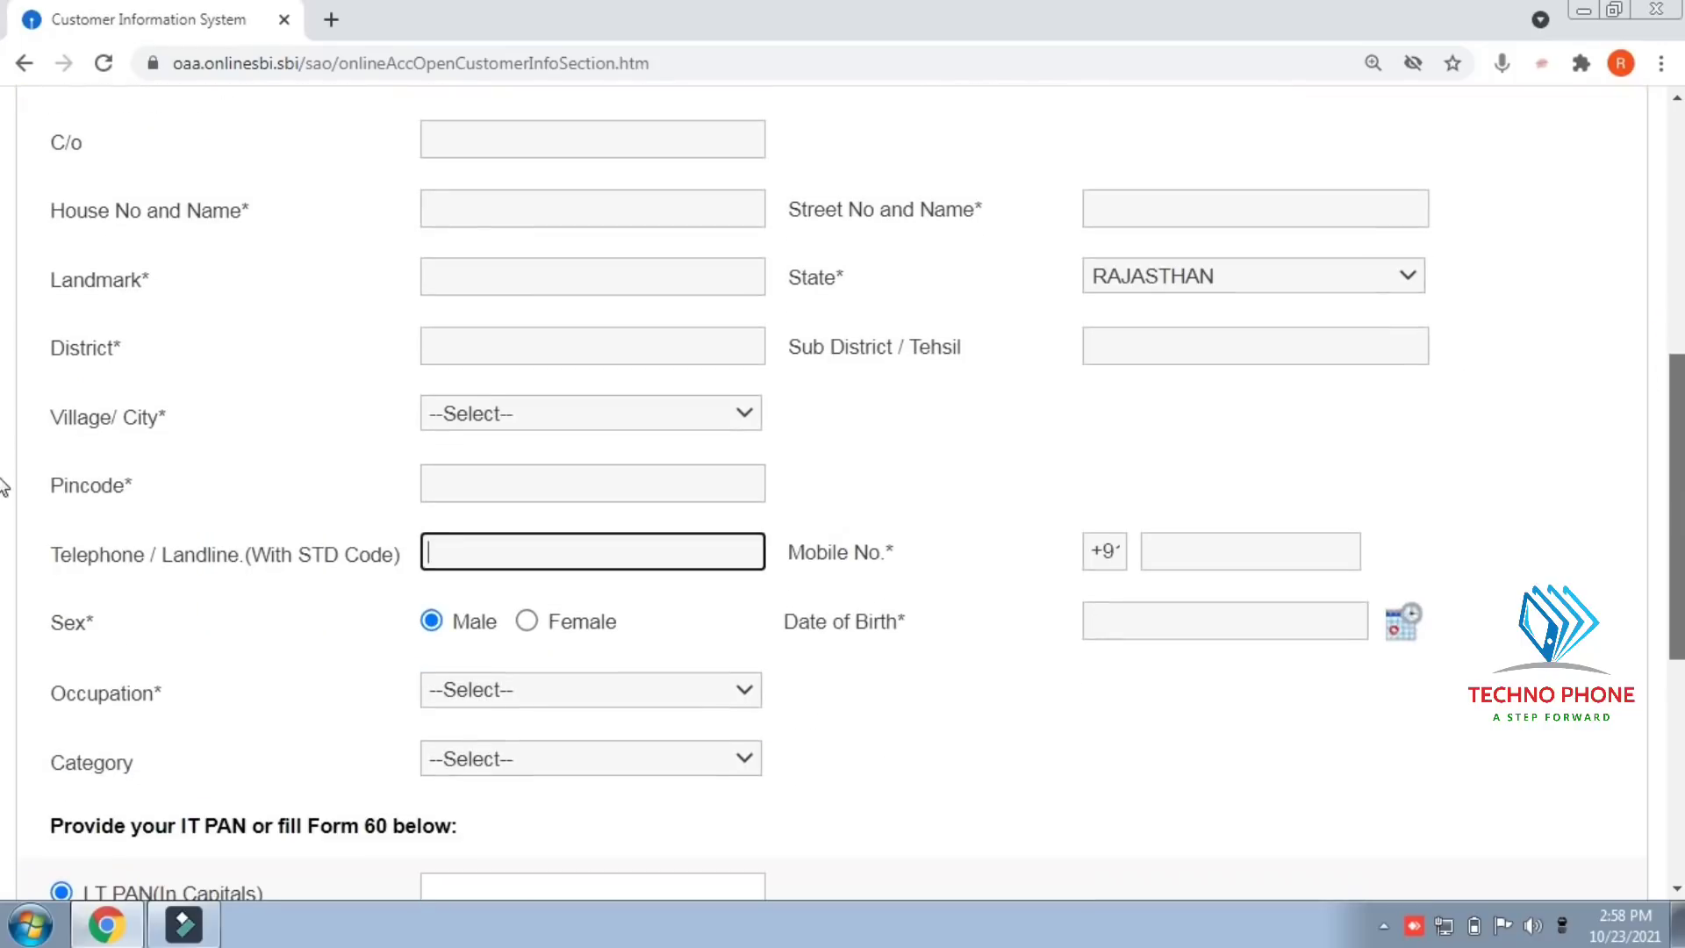
{"action": "left_click", "coordinate": [1251, 355]}
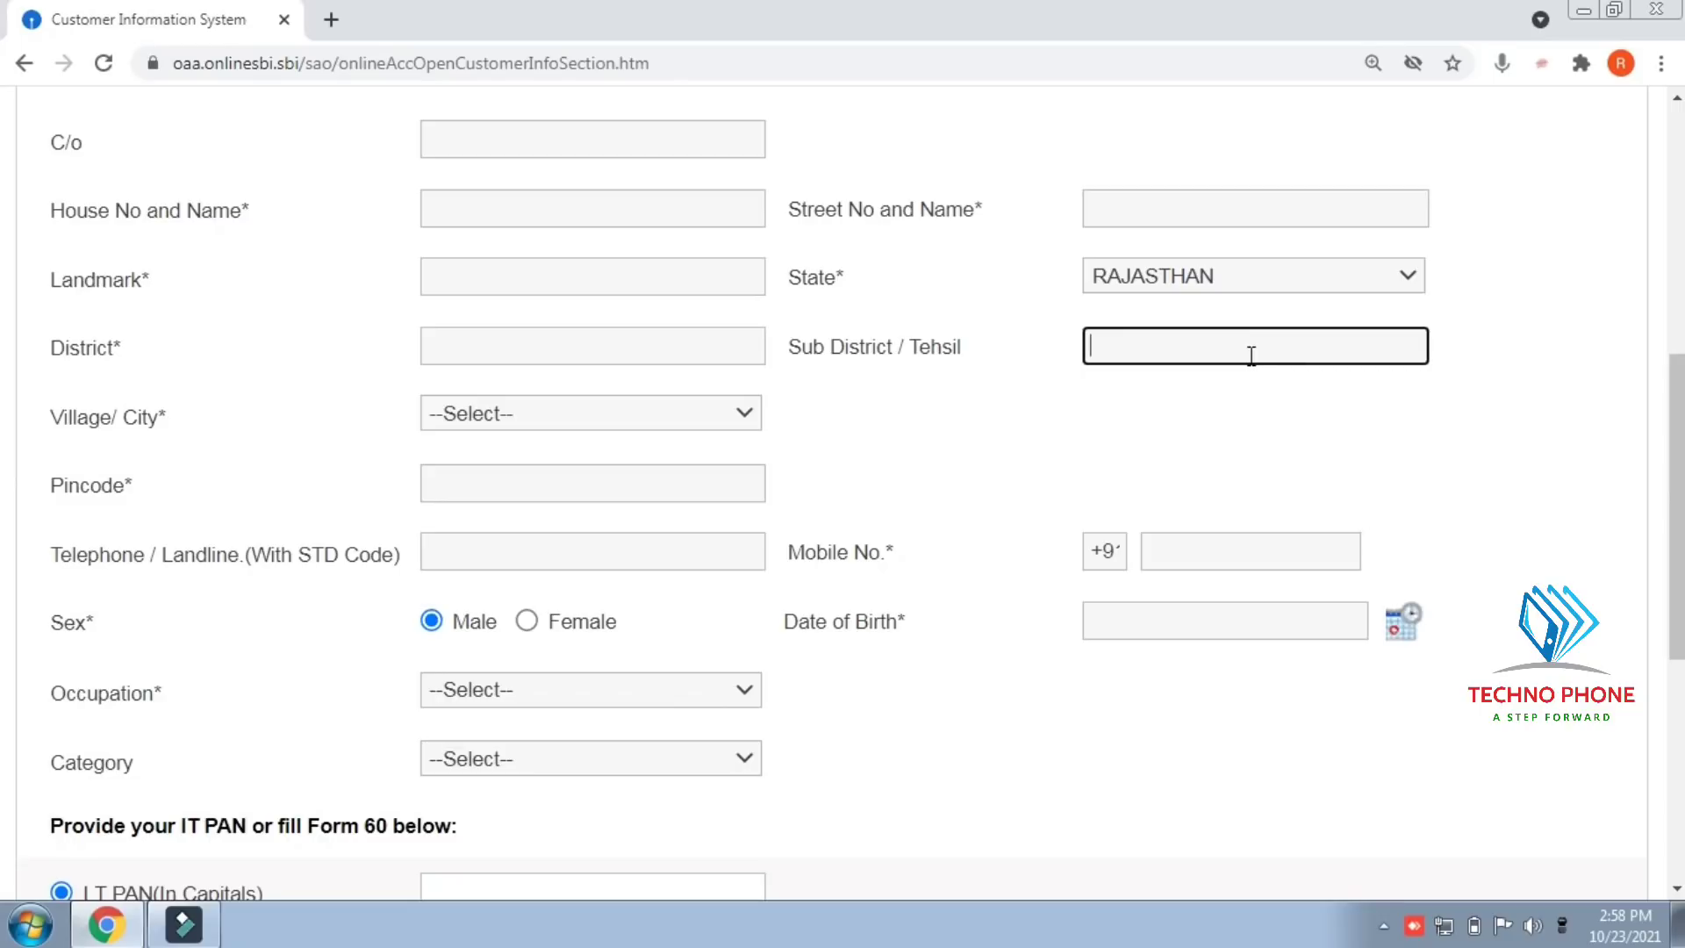
{"action": "scroll", "coordinate": [1255, 421], "scroll_direction": "down", "scroll_amount": 2}
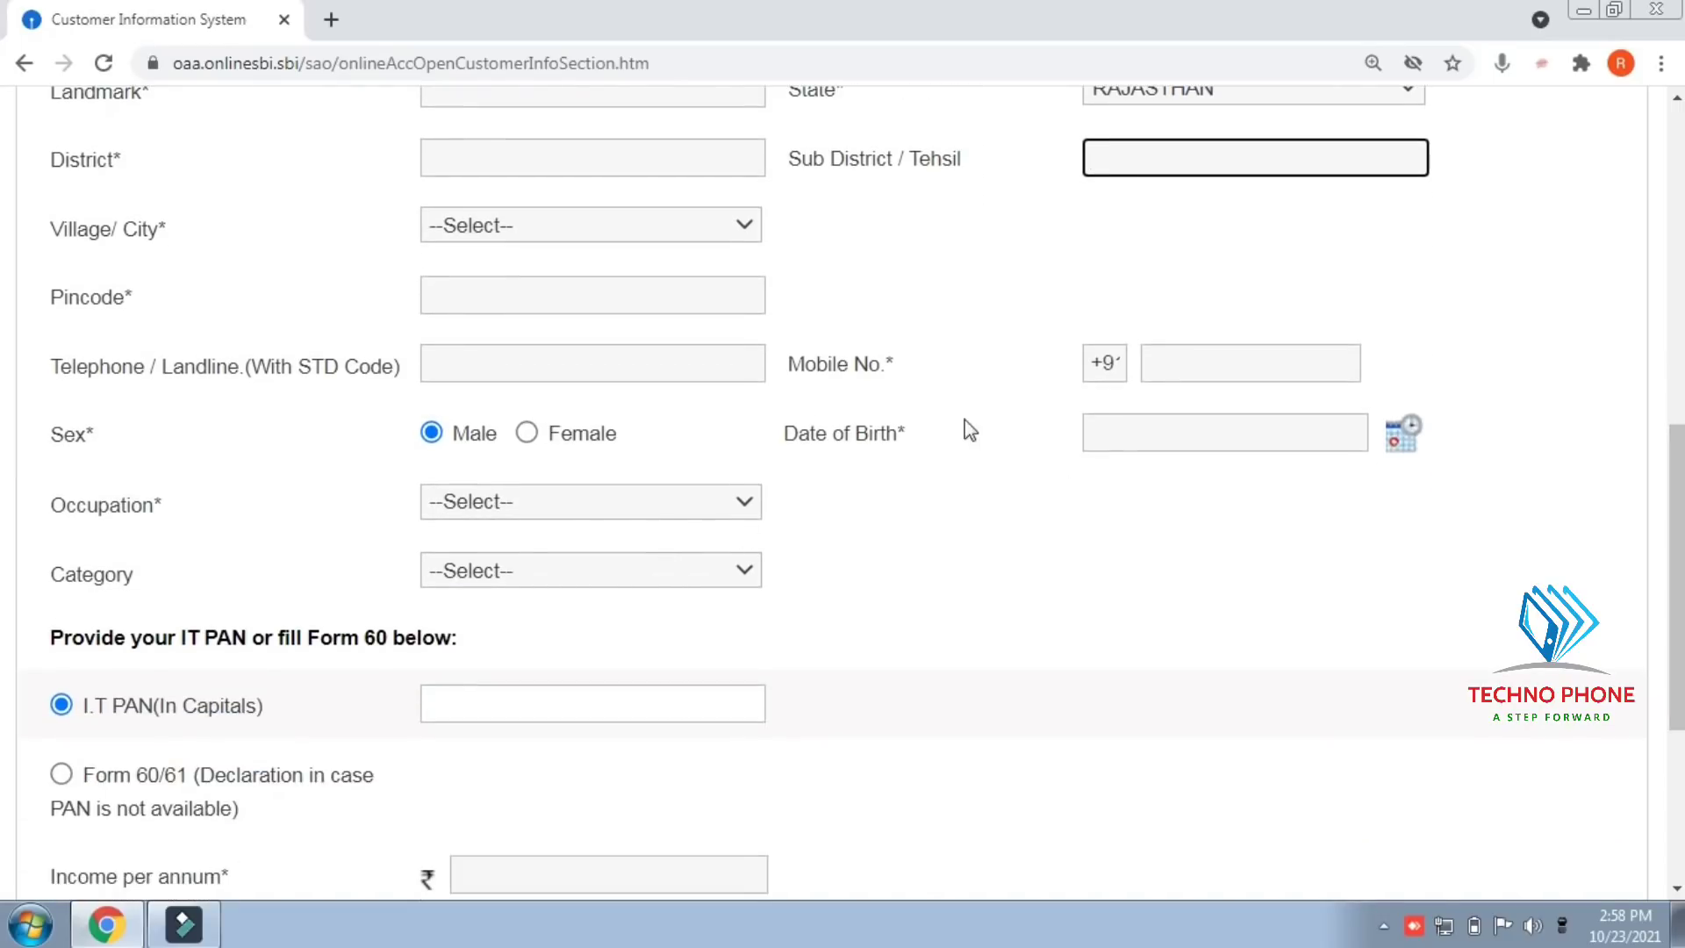
- Inspect the Date of Birth field's calendar and its list of years without choosing a date
{"action": "left_click", "coordinate": [1131, 421]}
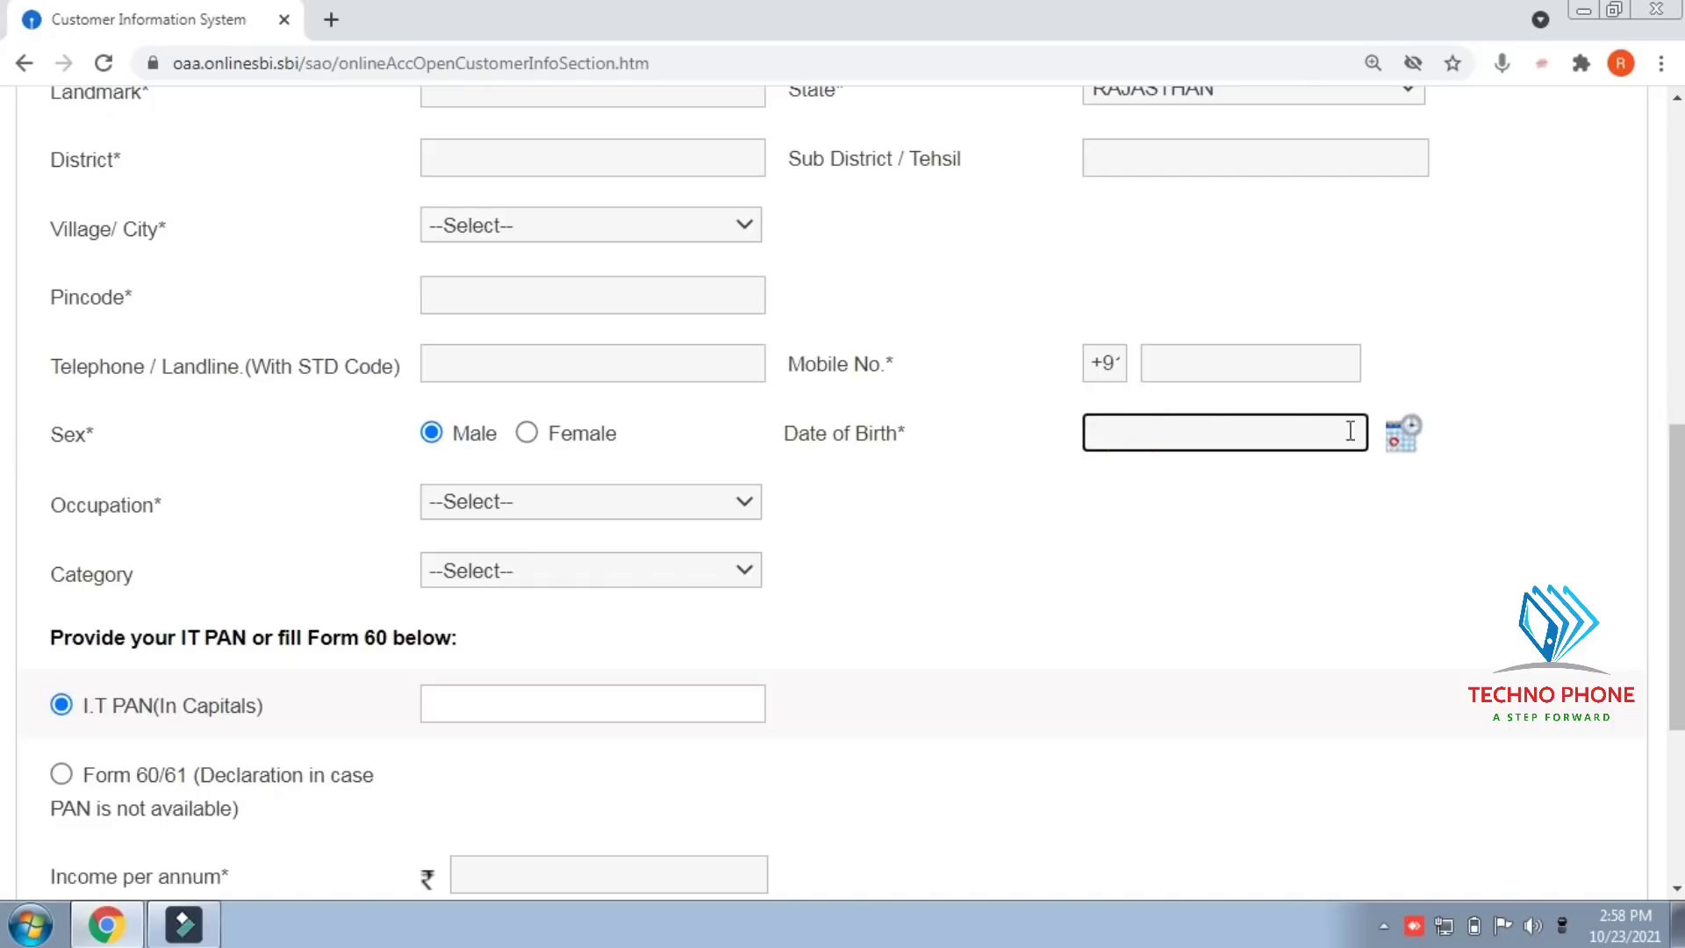
{"action": "left_click", "coordinate": [1406, 434]}
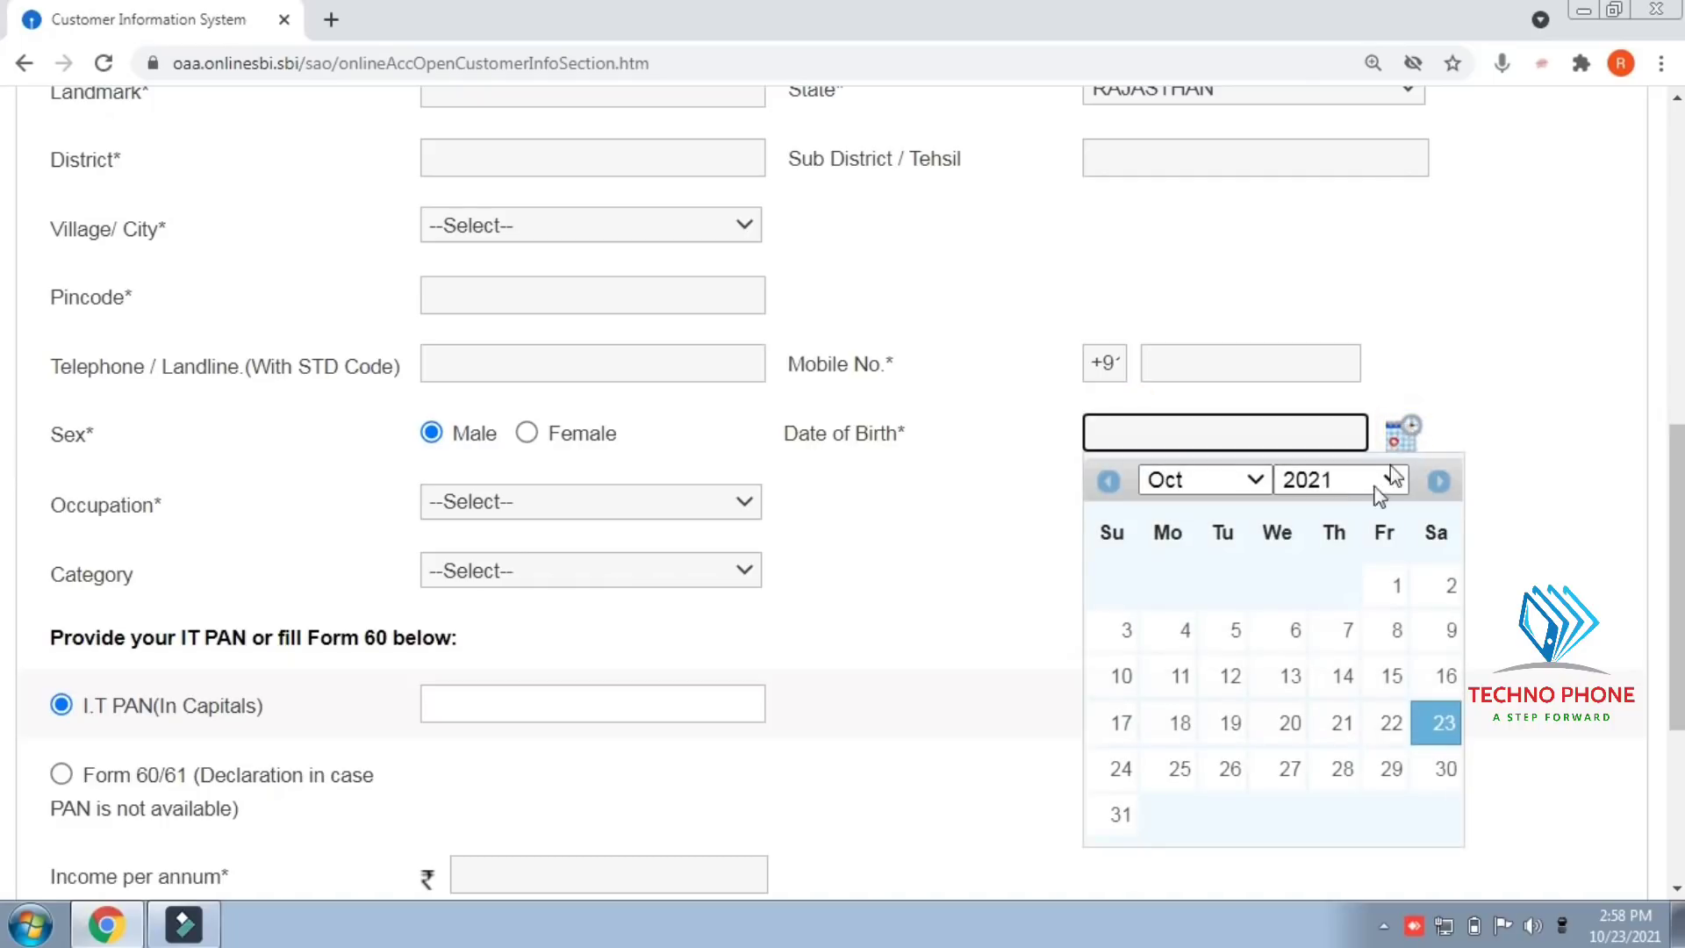
{"action": "left_click", "coordinate": [1307, 480]}
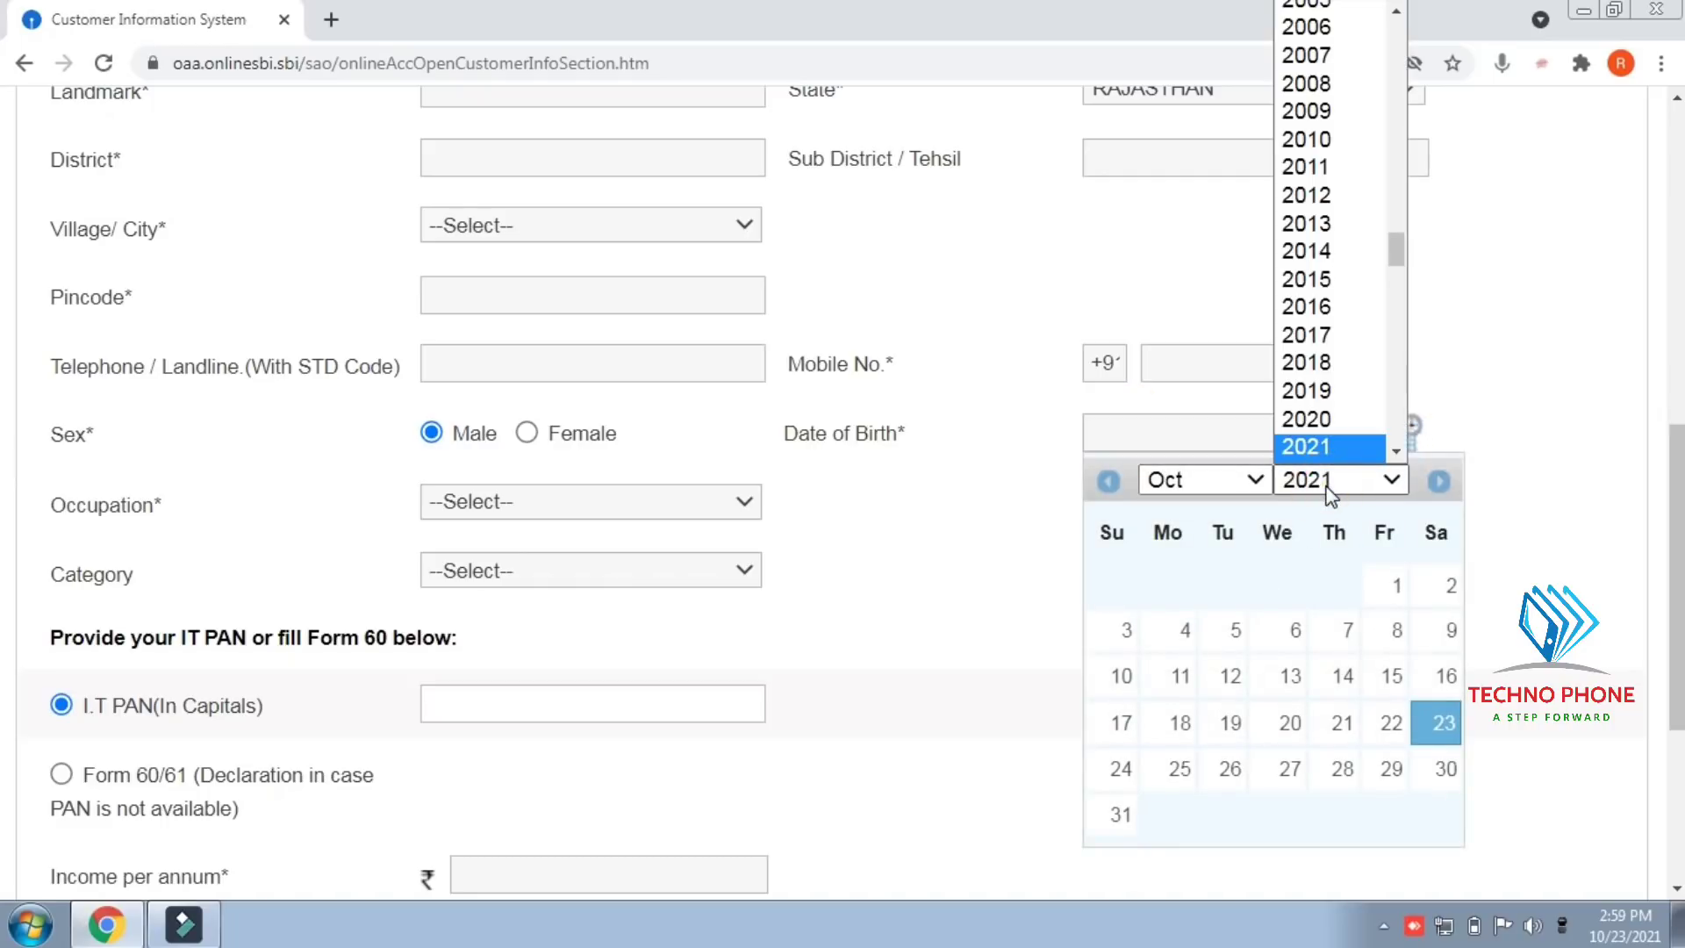
{"action": "left_click", "coordinate": [1447, 344]}
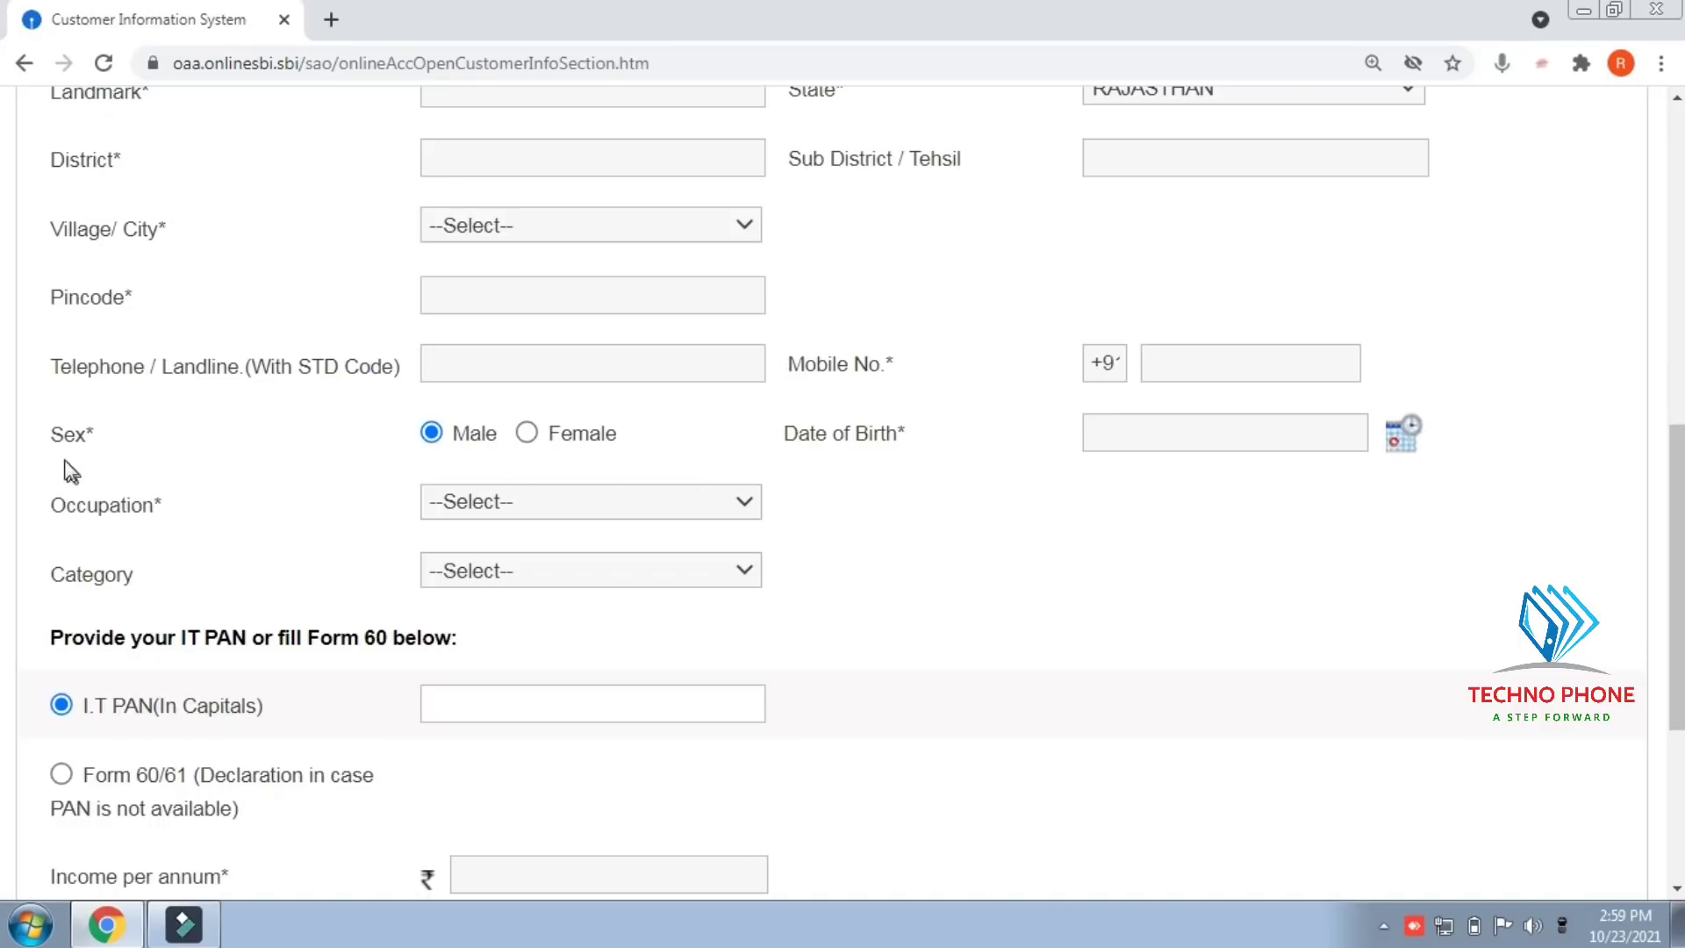
- Check the Sex field and look through the available Occupation and Category options without selecting any
{"action": "left_click_drag", "start_coordinate": [84, 439], "coordinate": [570, 408]}
{"action": "left_click", "coordinate": [485, 500]}
{"action": "scroll", "coordinate": [599, 289], "scroll_direction": "down", "scroll_amount": 1}
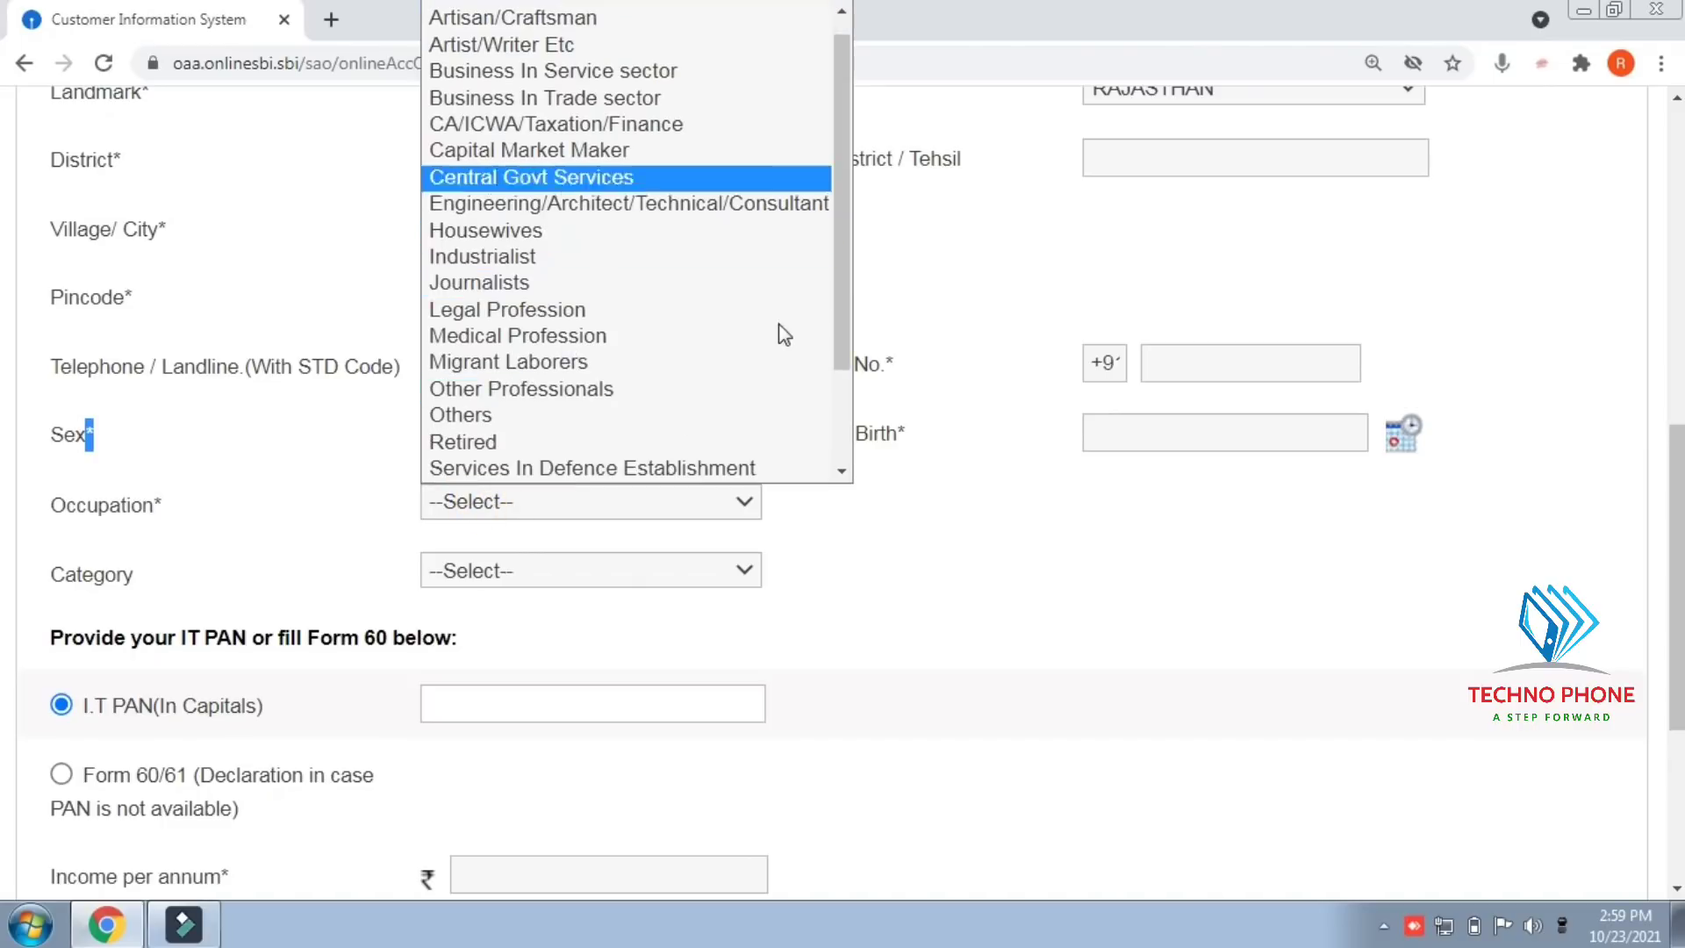
{"action": "left_click_drag", "start_coordinate": [845, 136], "coordinate": [848, 91]}
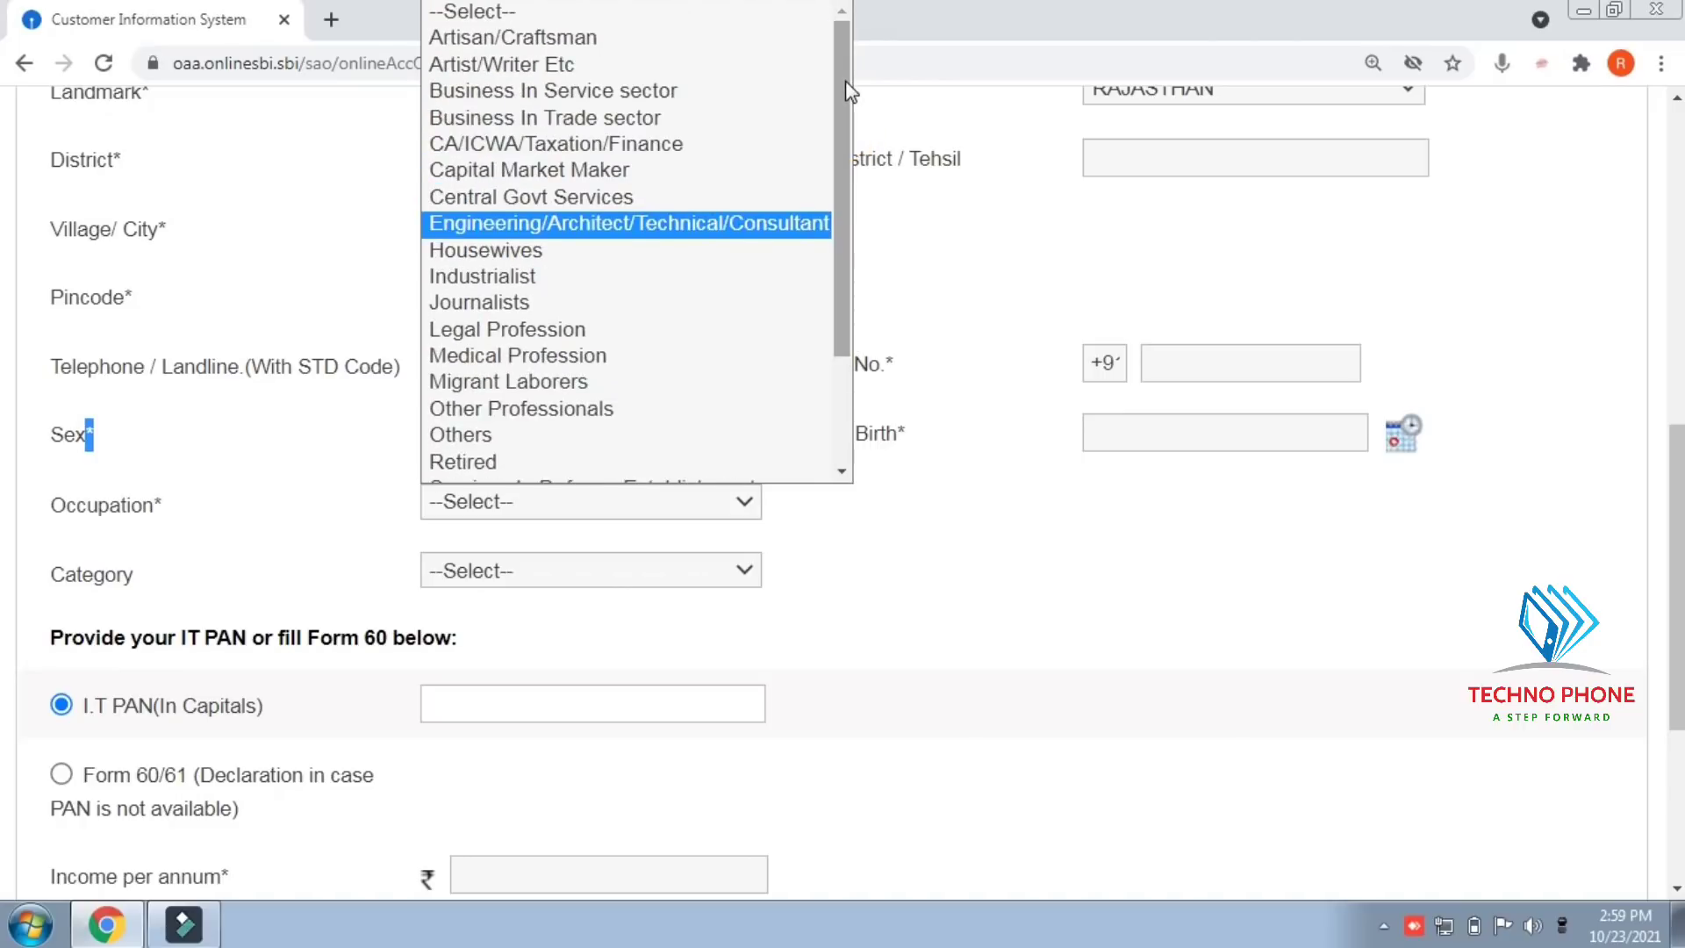
{"action": "left_click", "coordinate": [733, 530]}
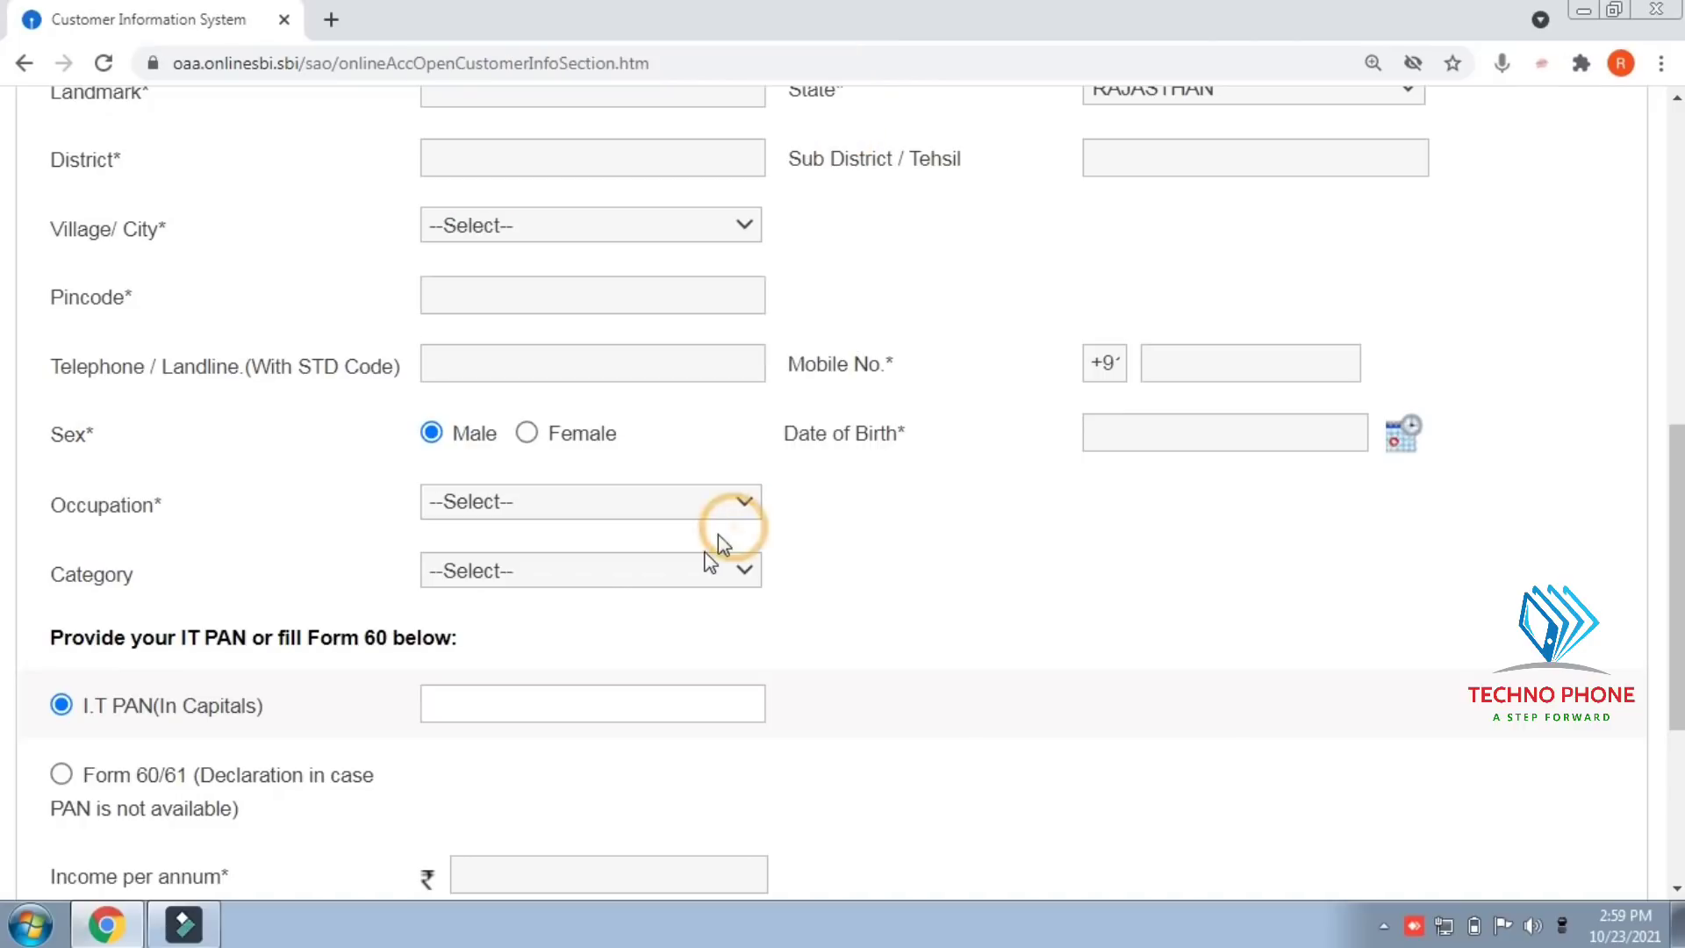
{"action": "left_click", "coordinate": [693, 577]}
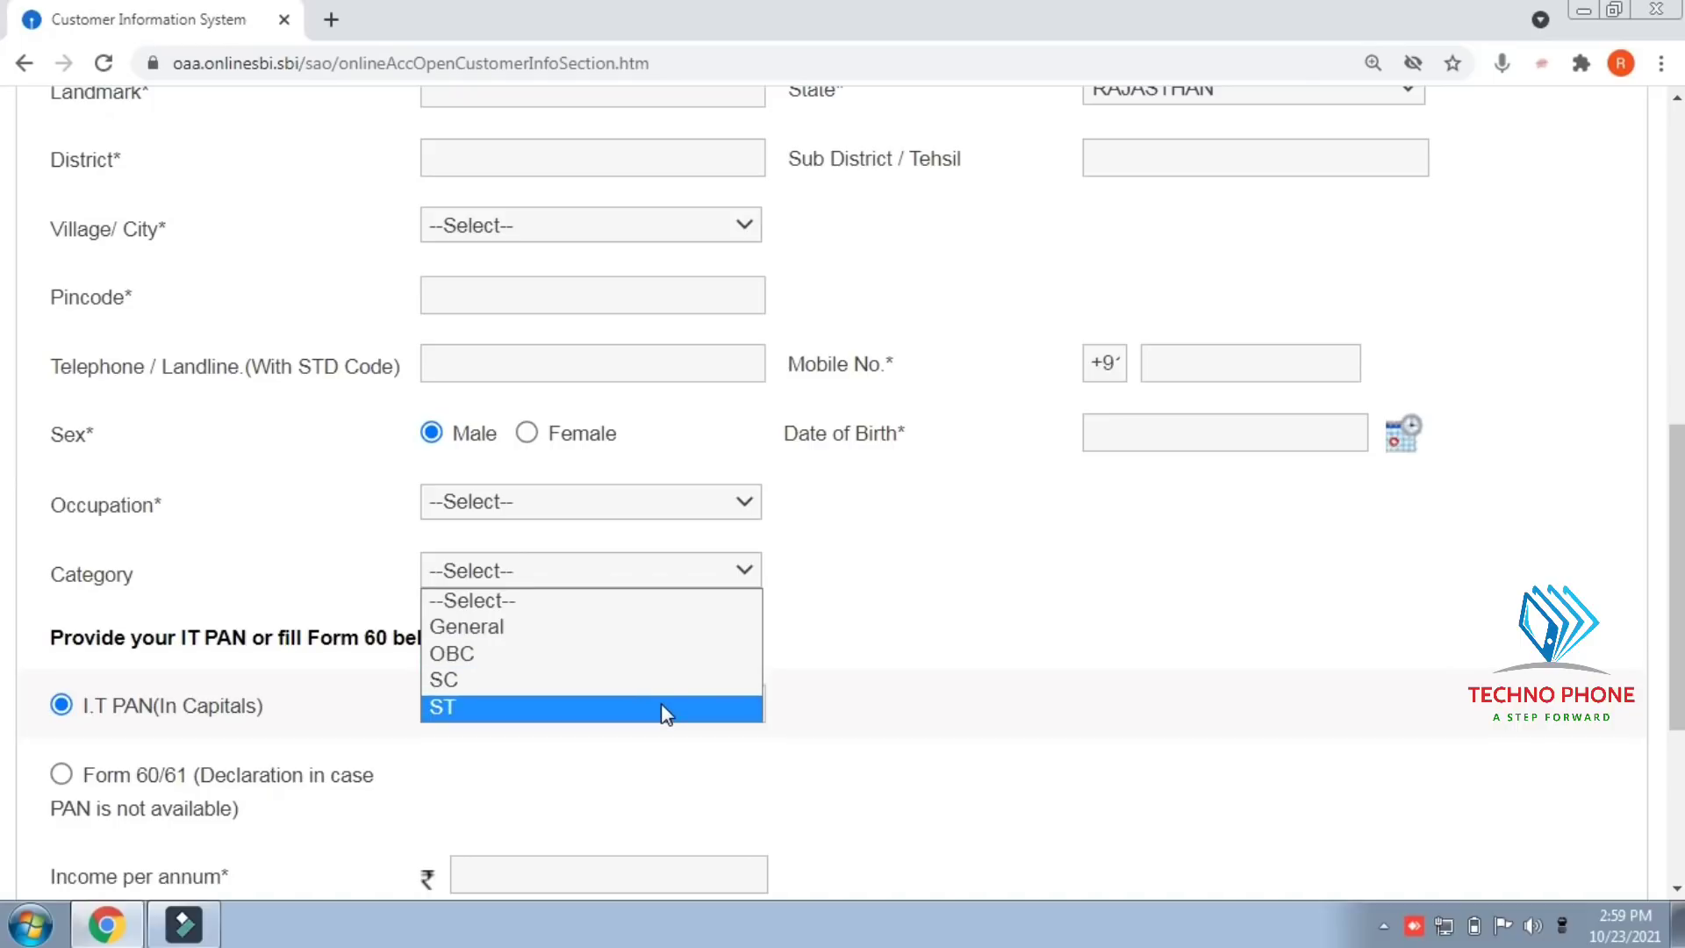
{"action": "left_click", "coordinate": [858, 655]}
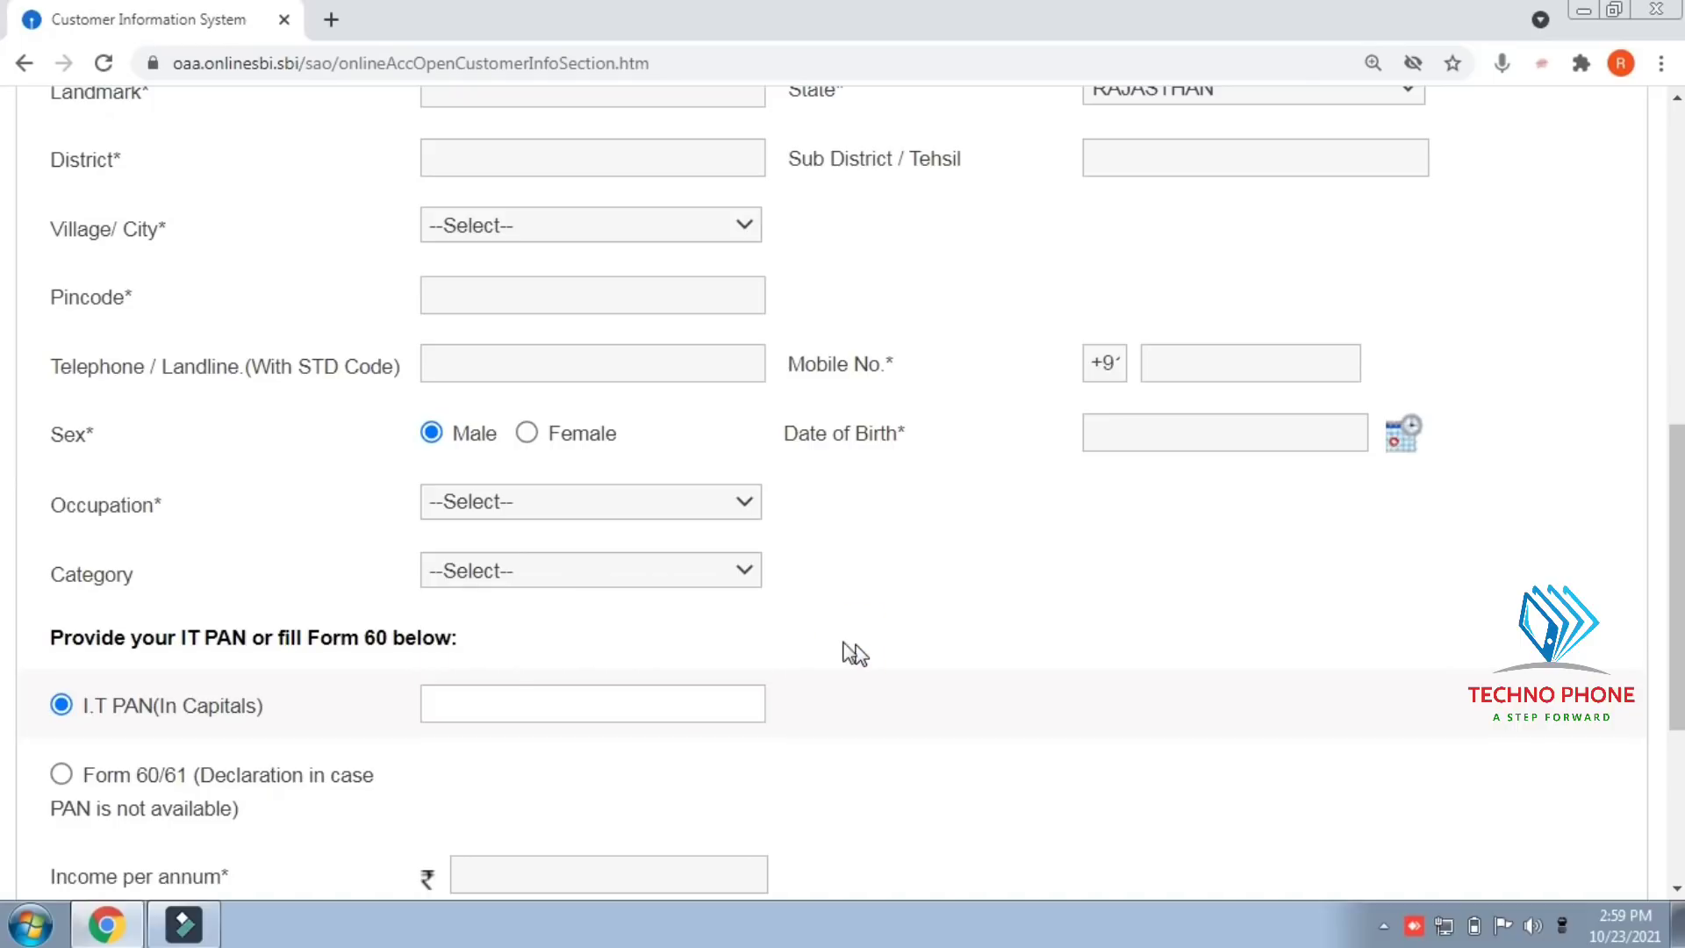
- Review the IT PAN or Form 60 section and place the cursor in the empty I.T PAN field
{"action": "left_click_drag", "start_coordinate": [101, 629], "coordinate": [398, 644]}
{"action": "left_click", "coordinate": [397, 647]}
{"action": "left_click", "coordinate": [456, 700]}
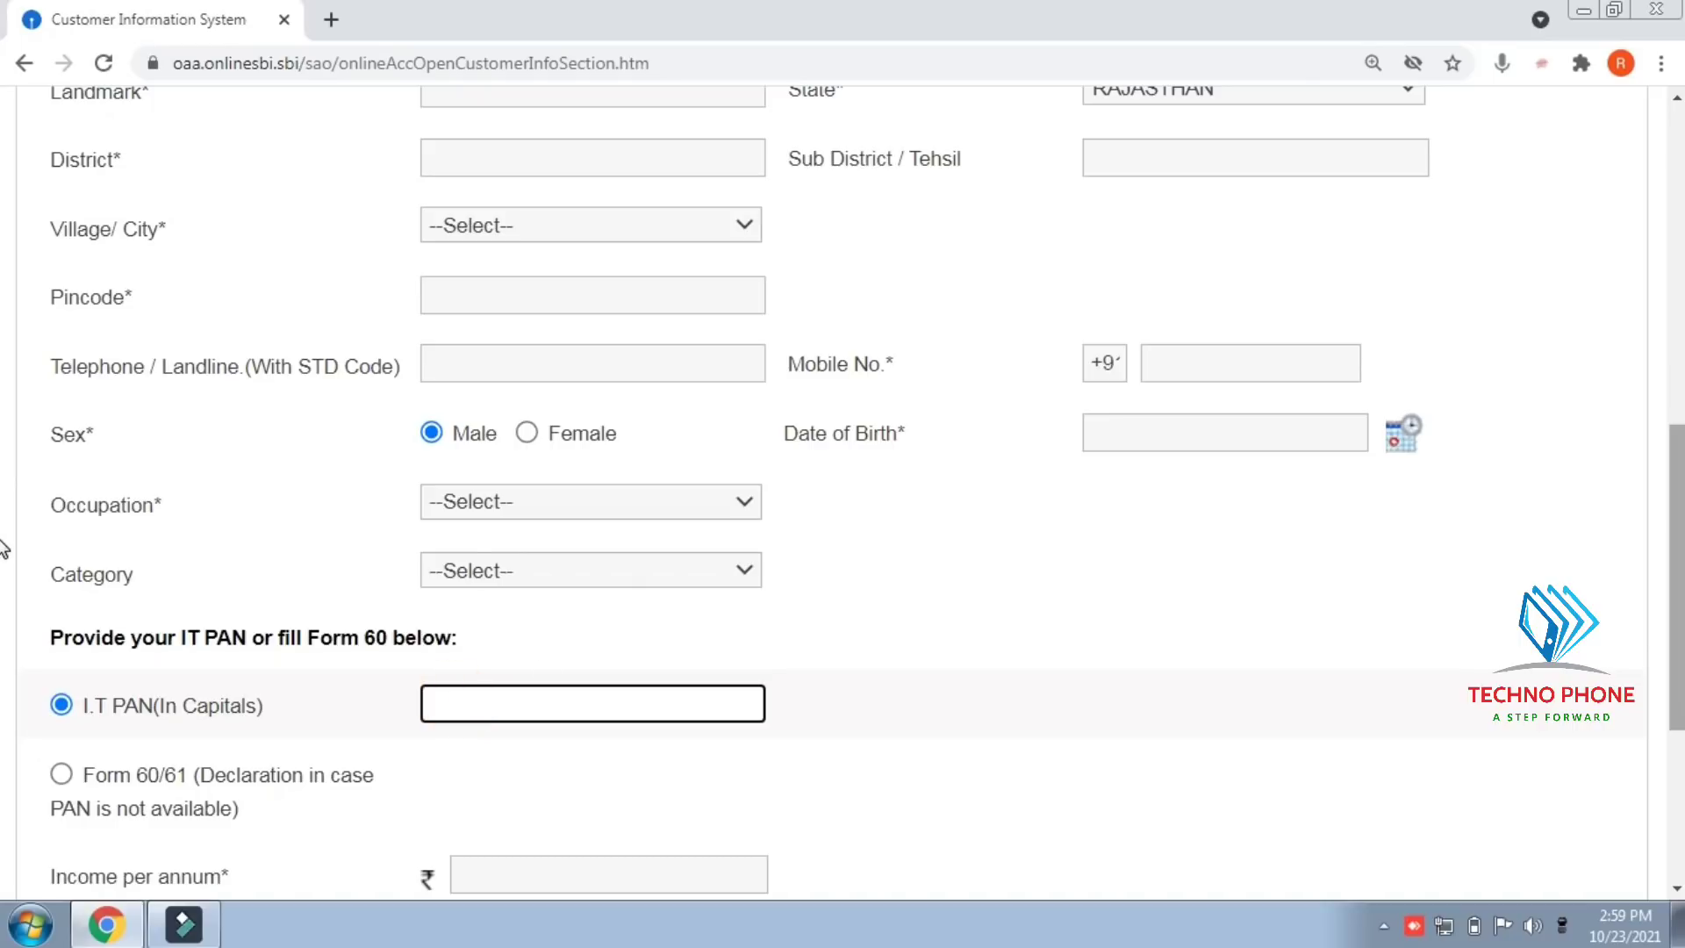
- Choose the Form 60/61 declaration and examine its declarant name, address and amount of transaction fields without filling them in
{"action": "scroll", "coordinate": [4, 548], "scroll_direction": "down", "scroll_amount": 3}
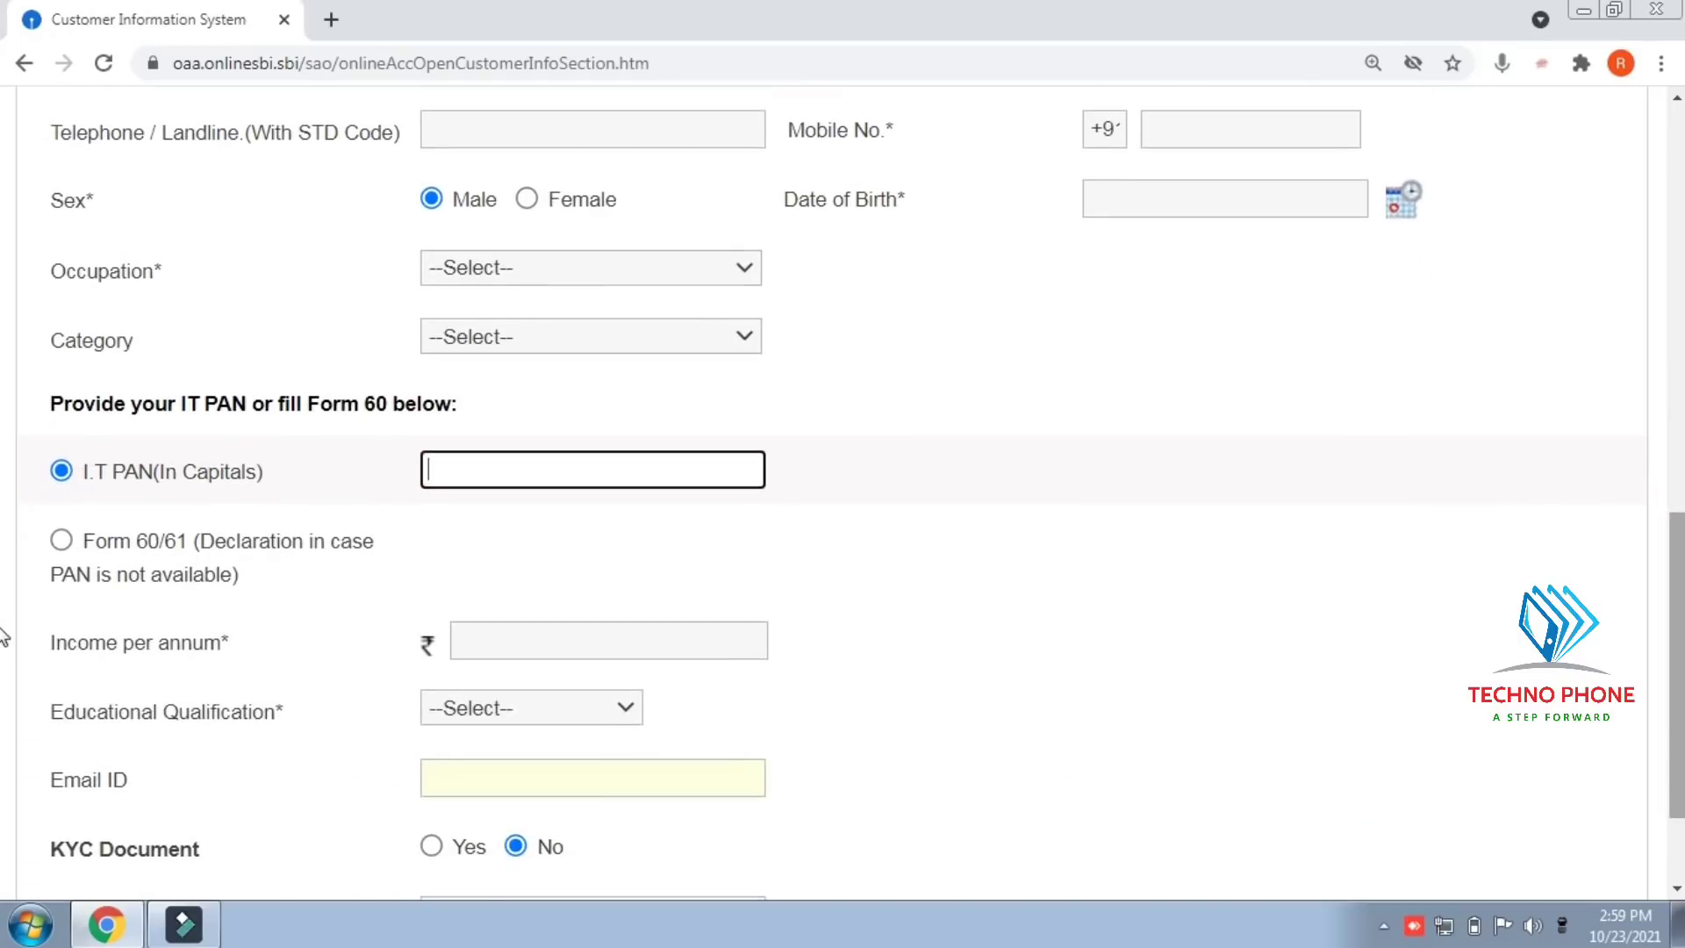
{"action": "left_click", "coordinate": [61, 539]}
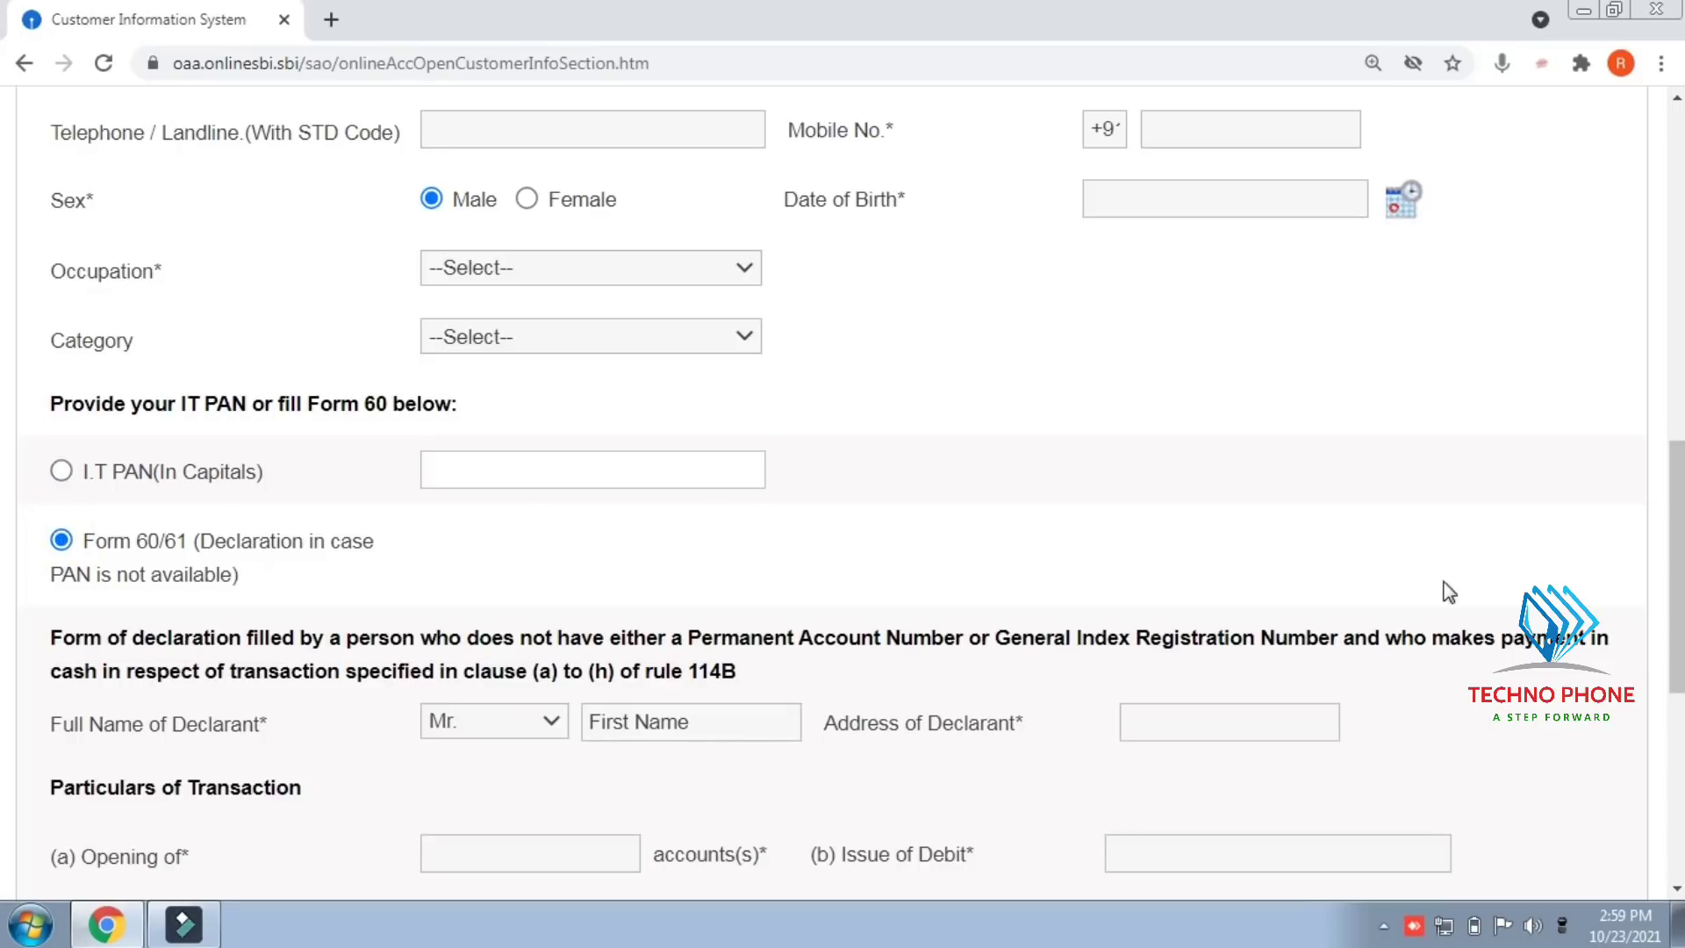
{"action": "scroll", "coordinate": [2, 533], "scroll_direction": "down", "scroll_amount": 4}
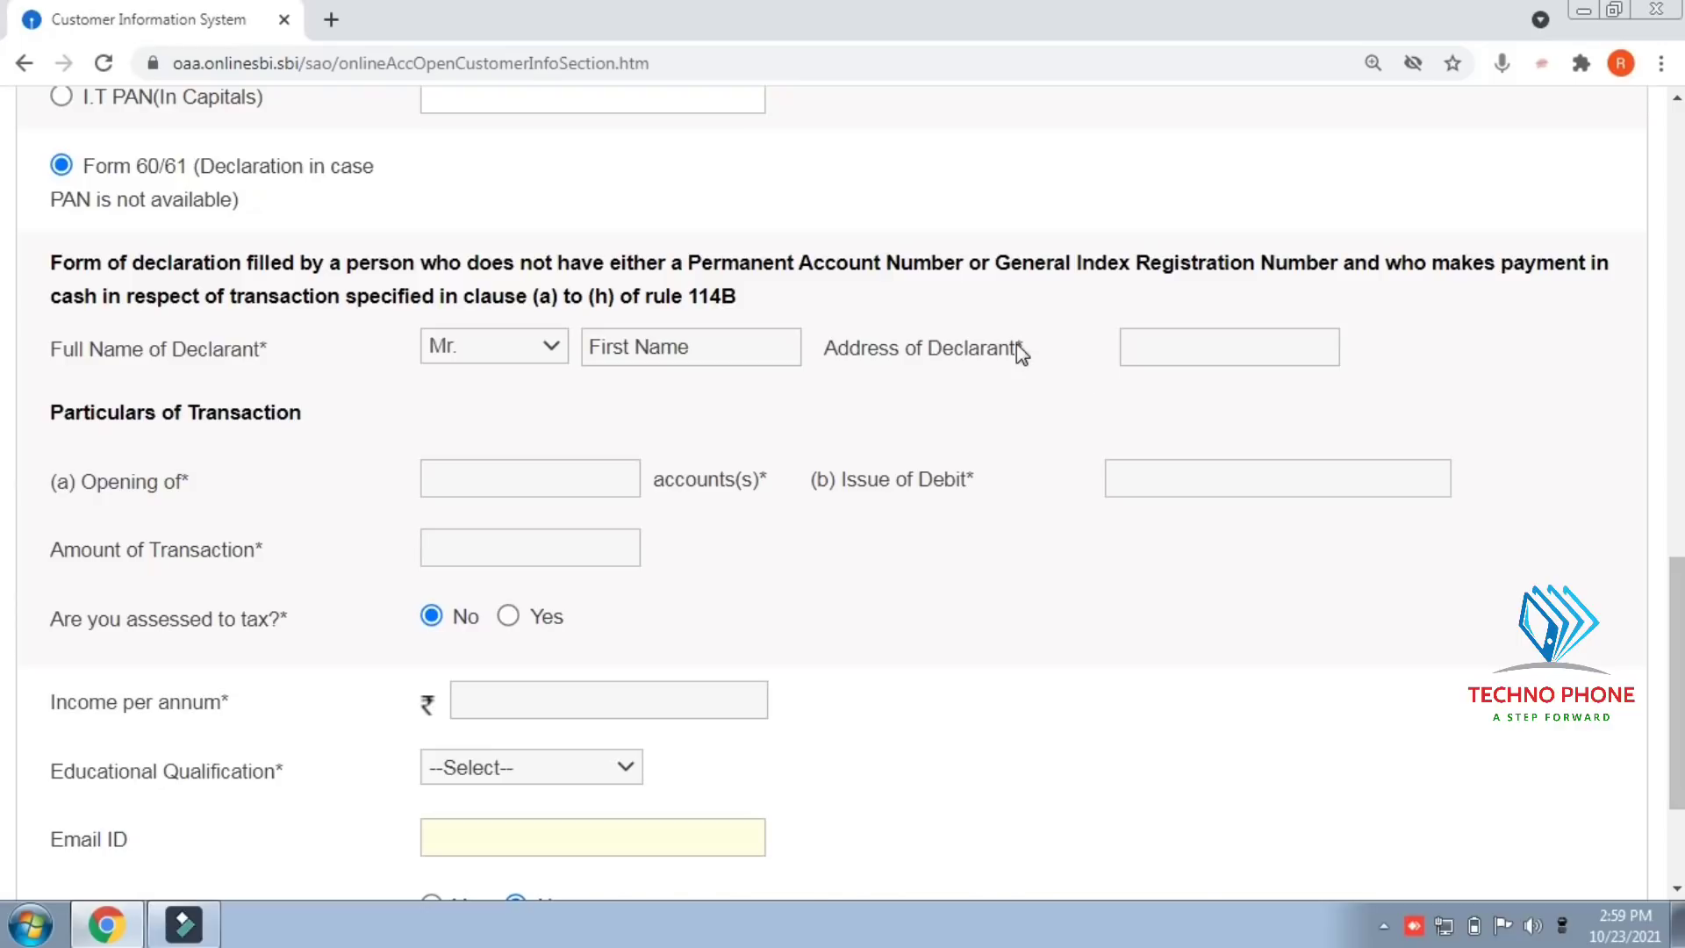
{"action": "left_click", "coordinate": [743, 351]}
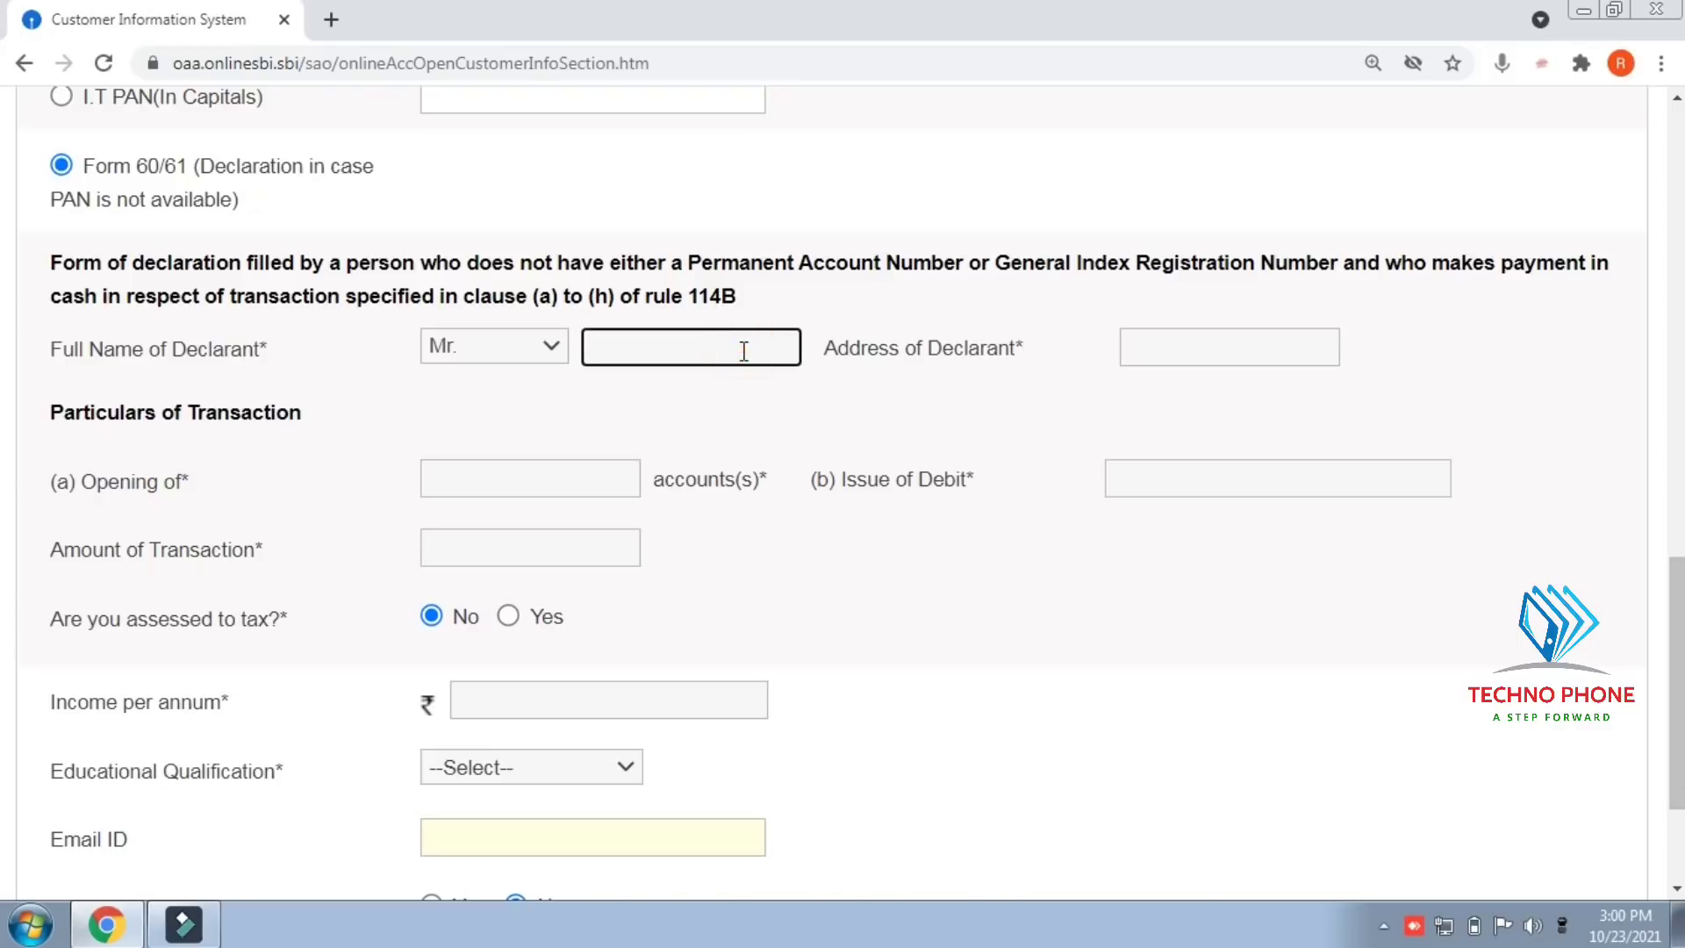
{"action": "left_click", "coordinate": [1180, 350]}
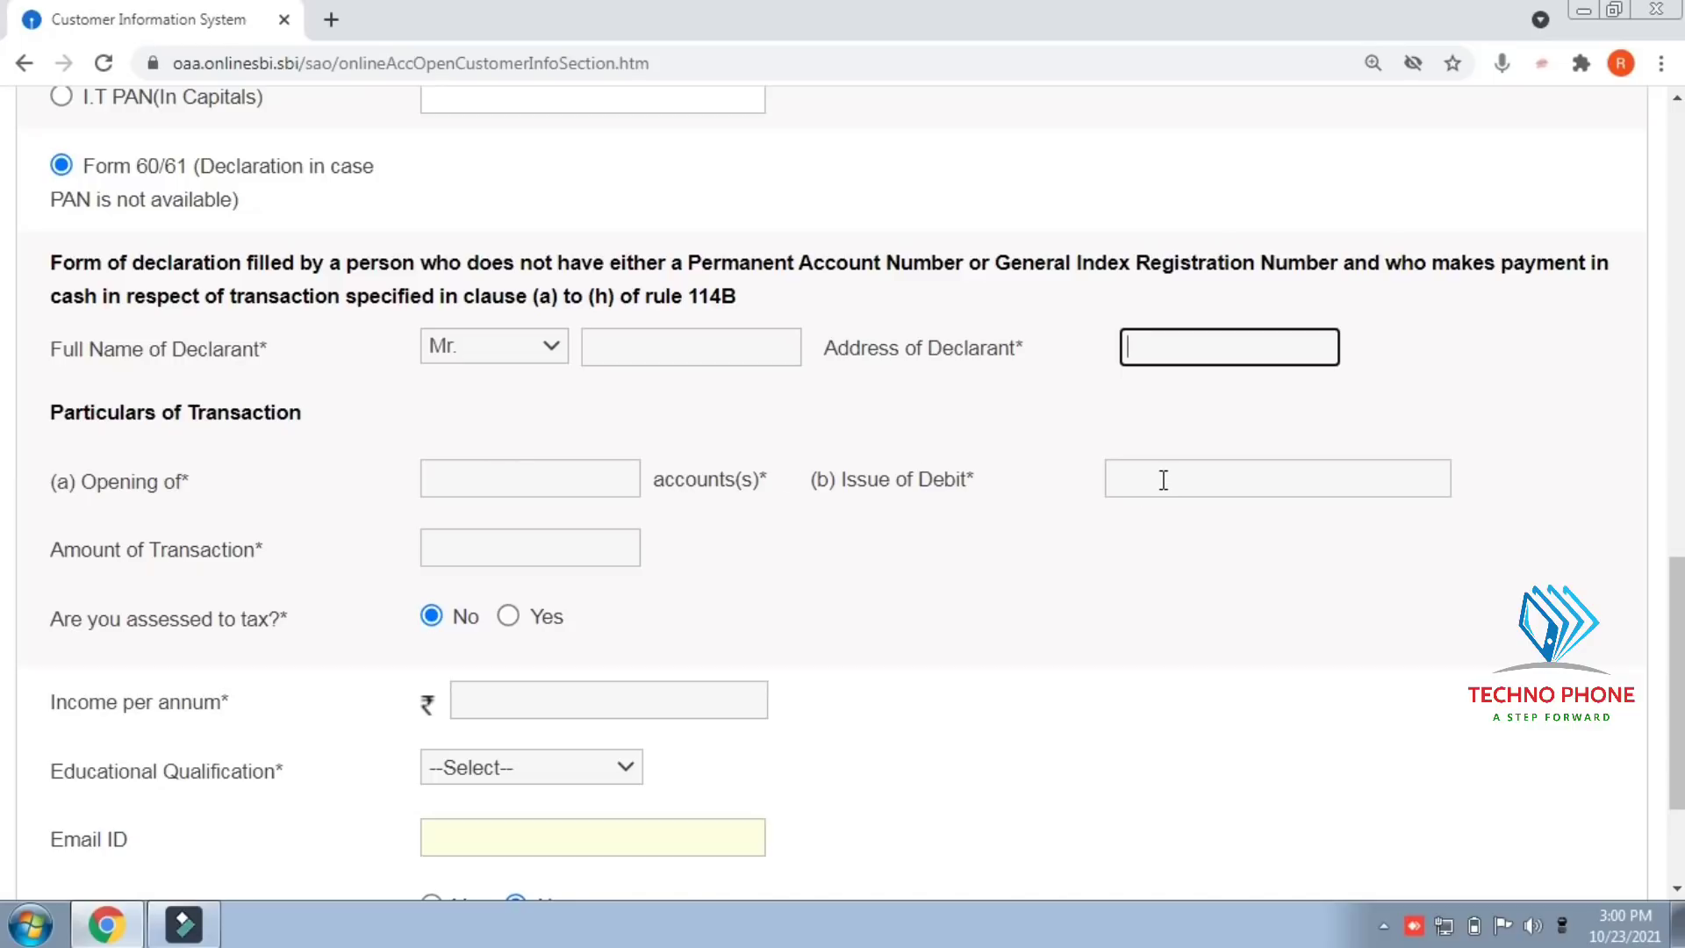
{"action": "left_click", "coordinate": [535, 551]}
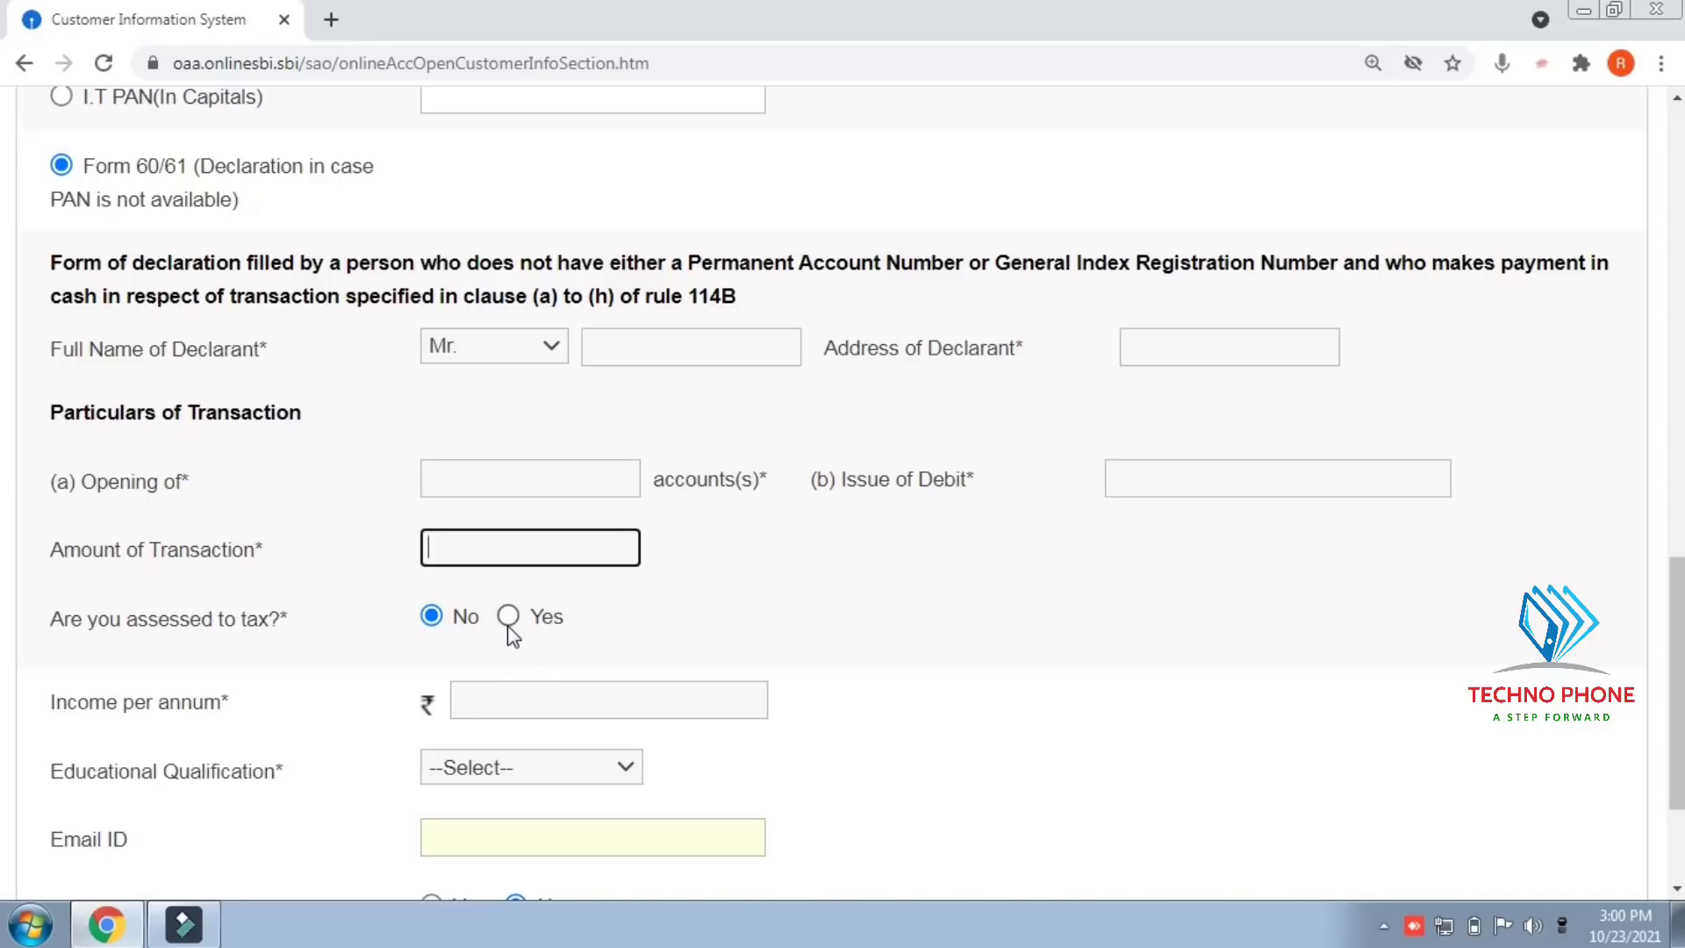
- Check the Income per annum and Email ID fields and look through the Educational Qualification options without selecting any
{"action": "left_click", "coordinate": [515, 703]}
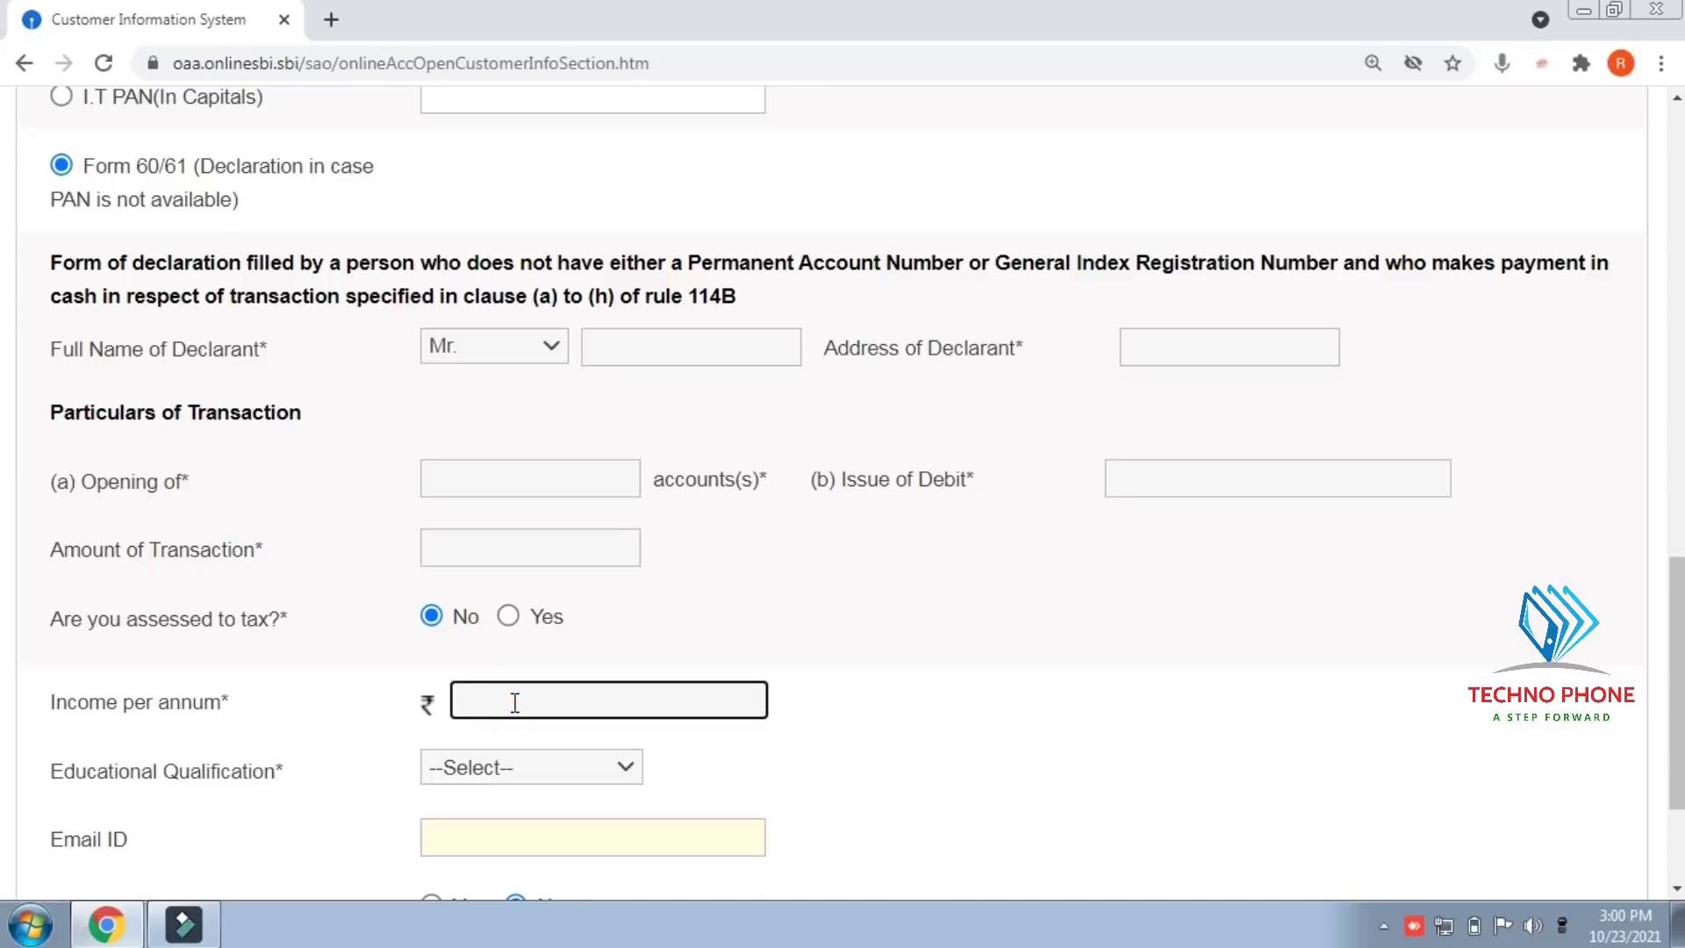
{"action": "left_click", "coordinate": [532, 768]}
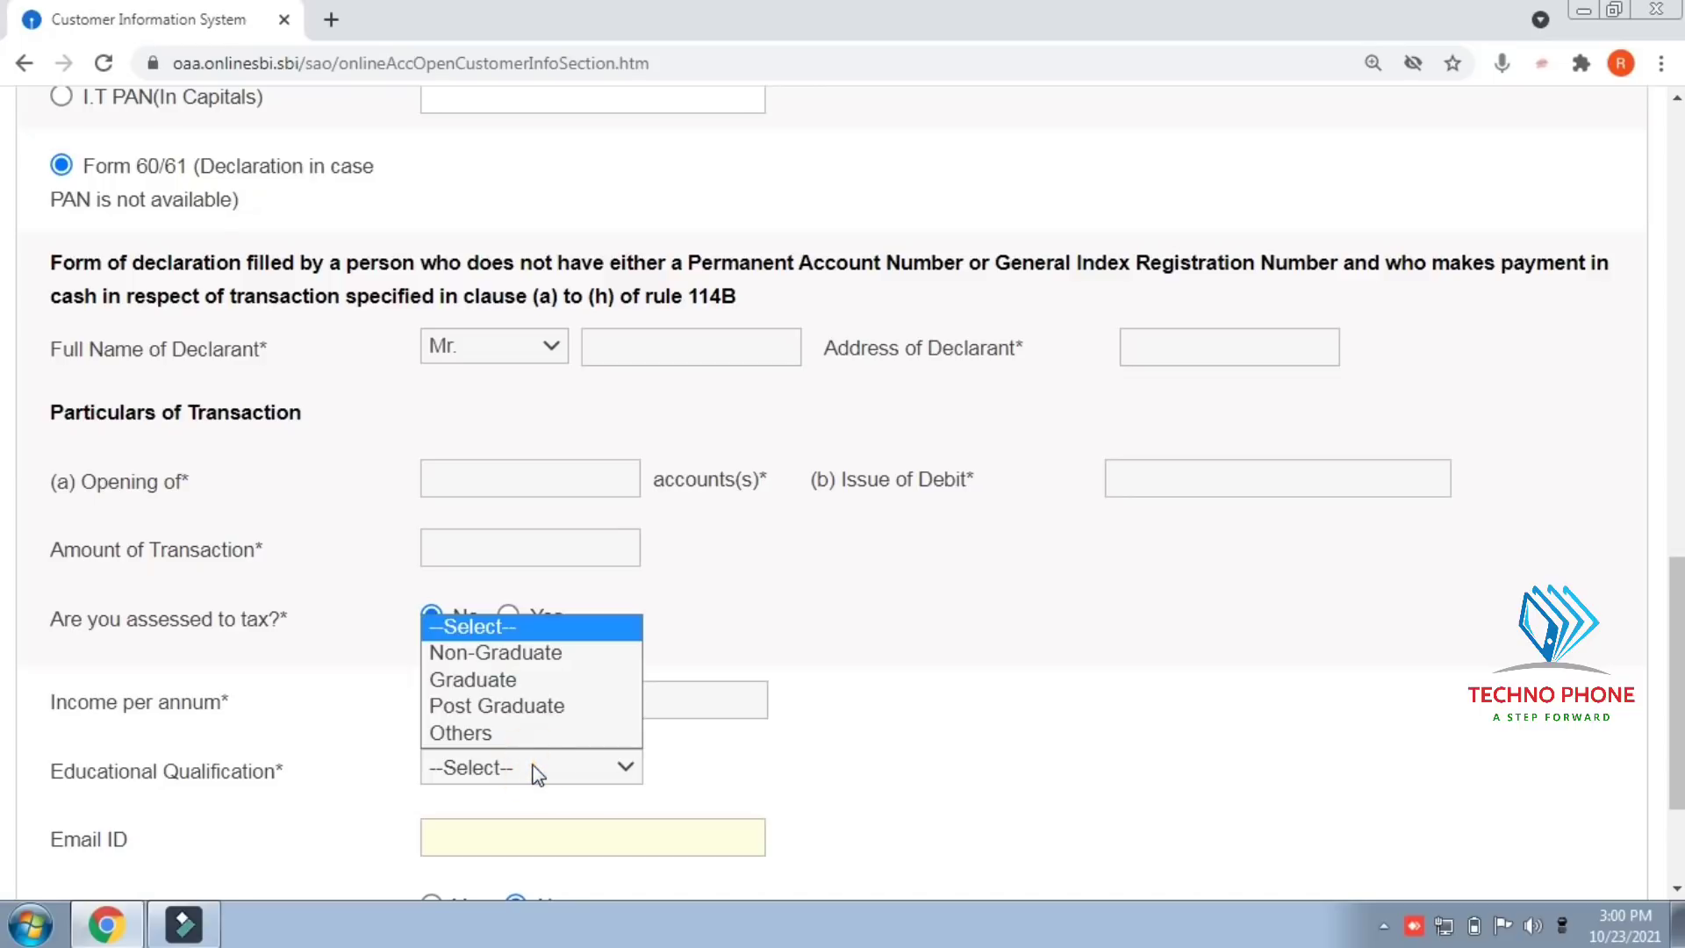
{"action": "left_click", "coordinate": [589, 825]}
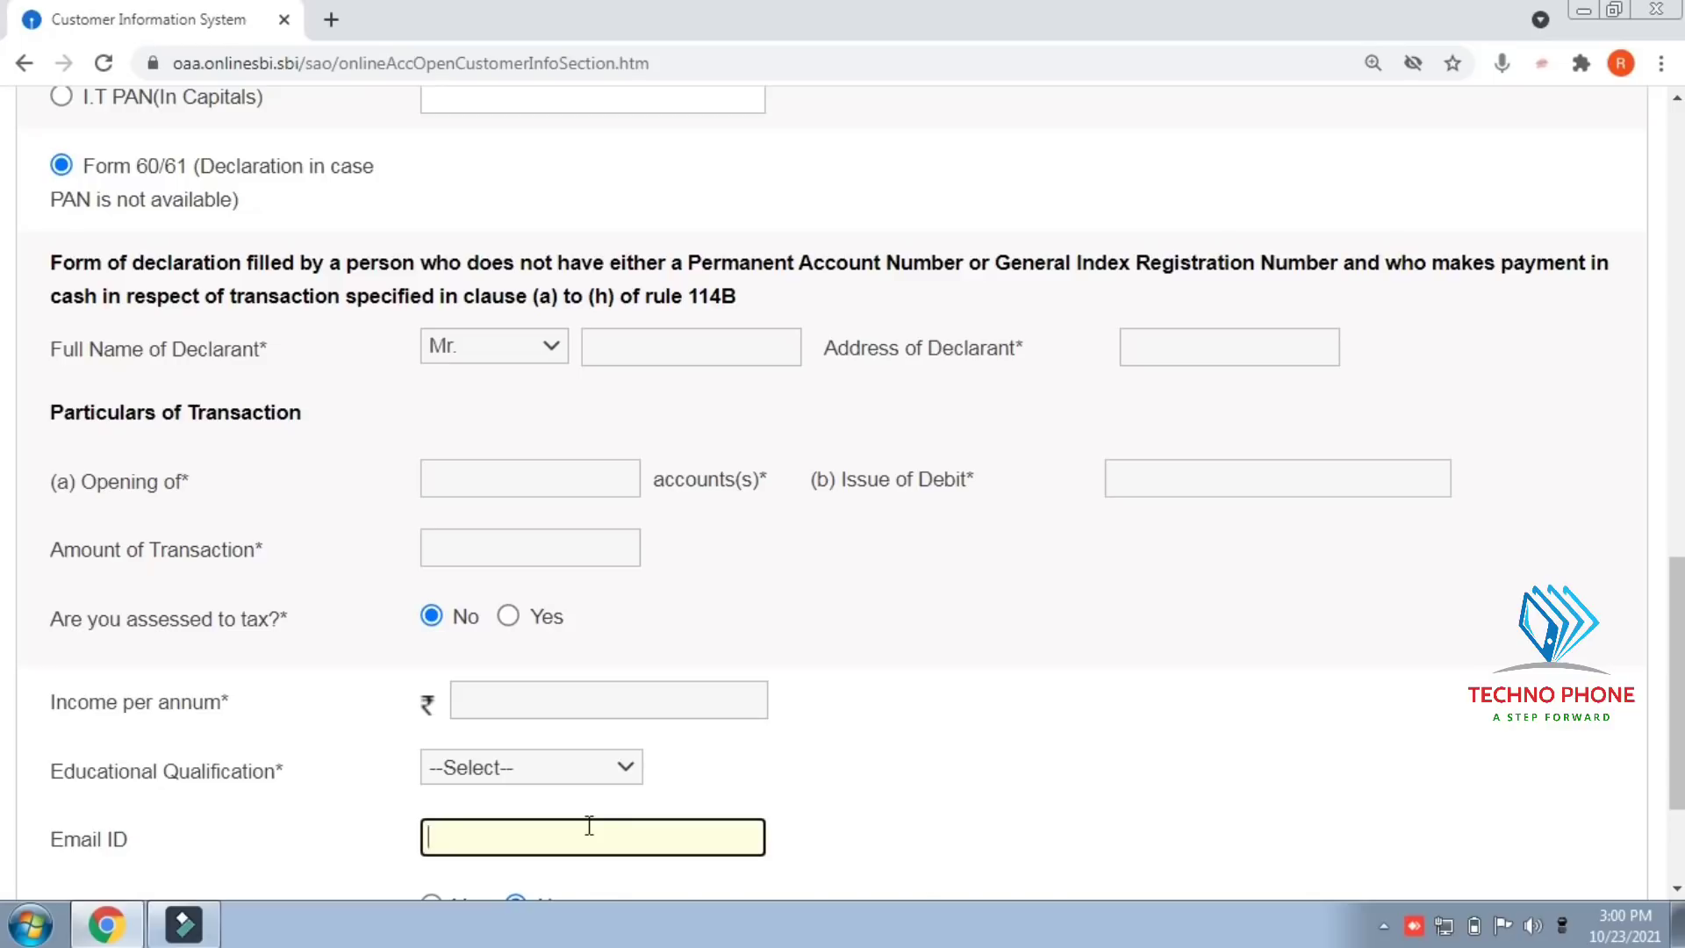
- Set KYC Document to Yes to look through the ID Type options, and return it to No
{"action": "scroll", "coordinate": [1369, 641], "scroll_direction": "down", "scroll_amount": 3}
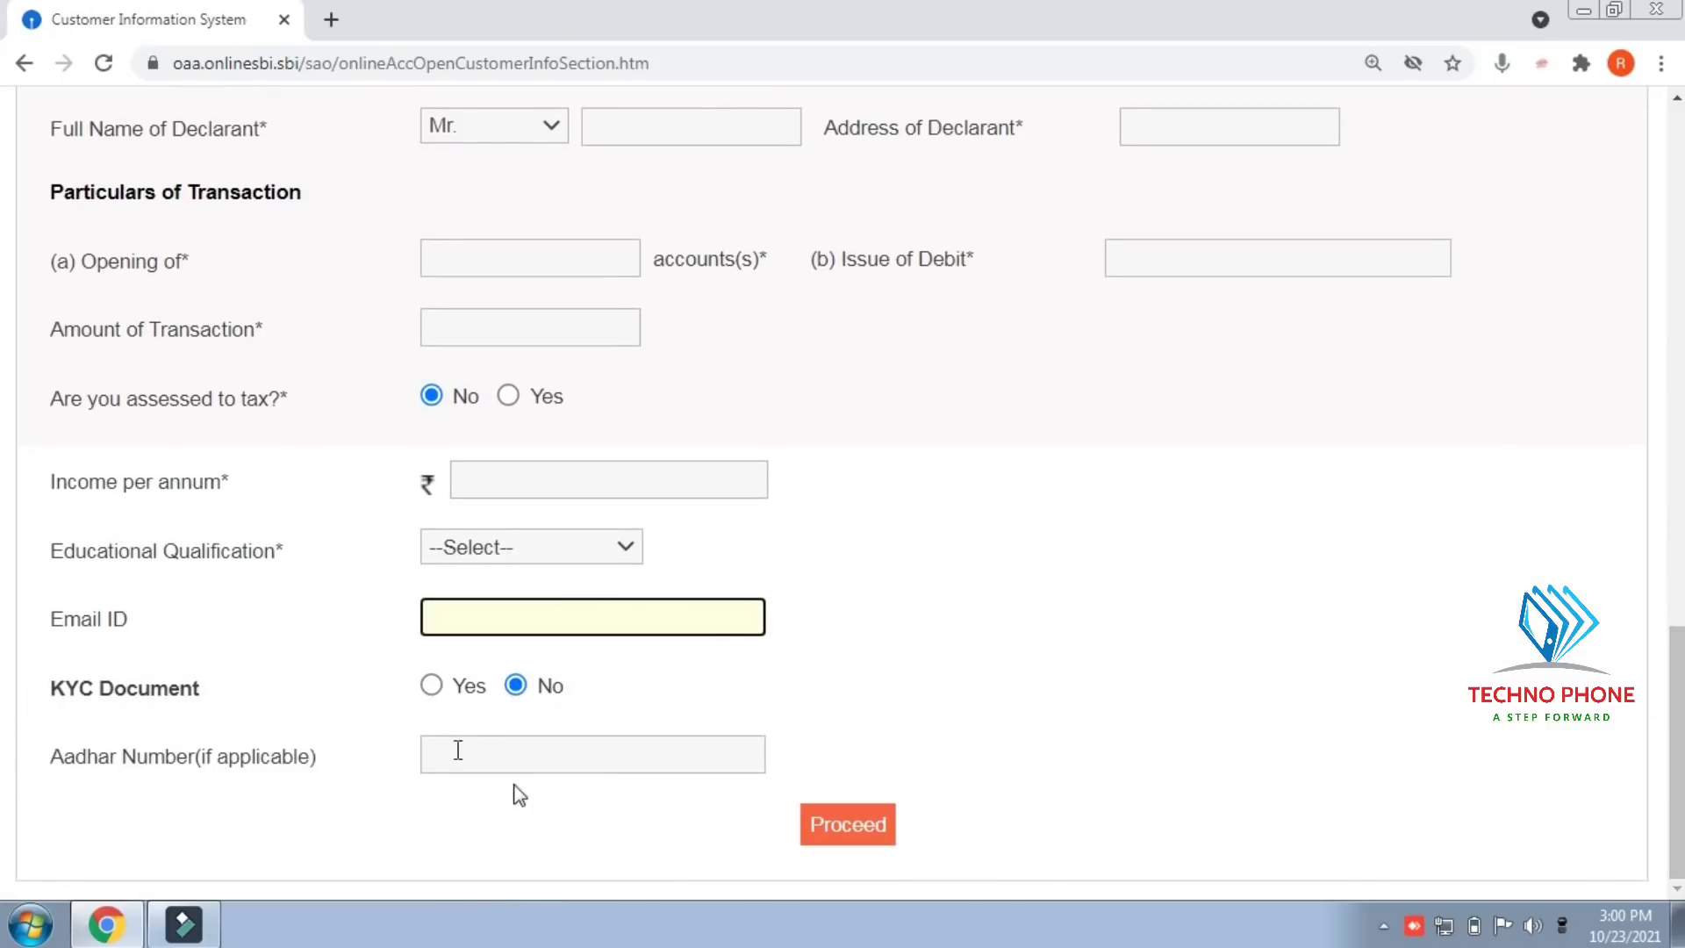
{"action": "left_click", "coordinate": [431, 687]}
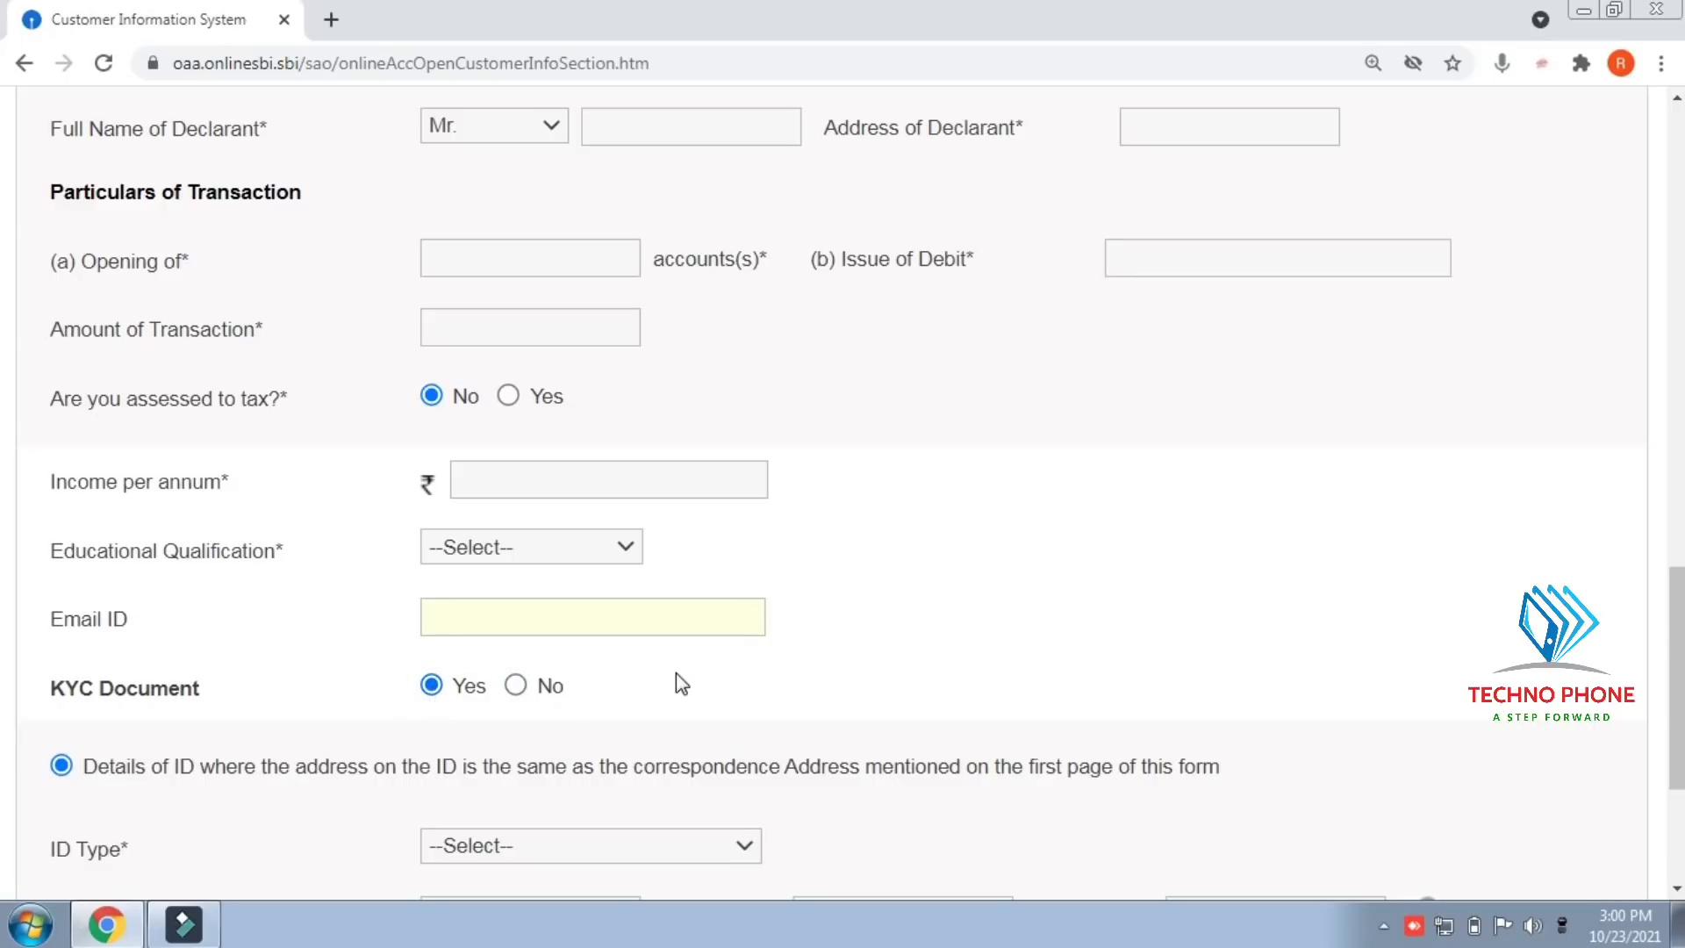
{"action": "scroll", "coordinate": [4, 715], "scroll_direction": "down", "scroll_amount": 4}
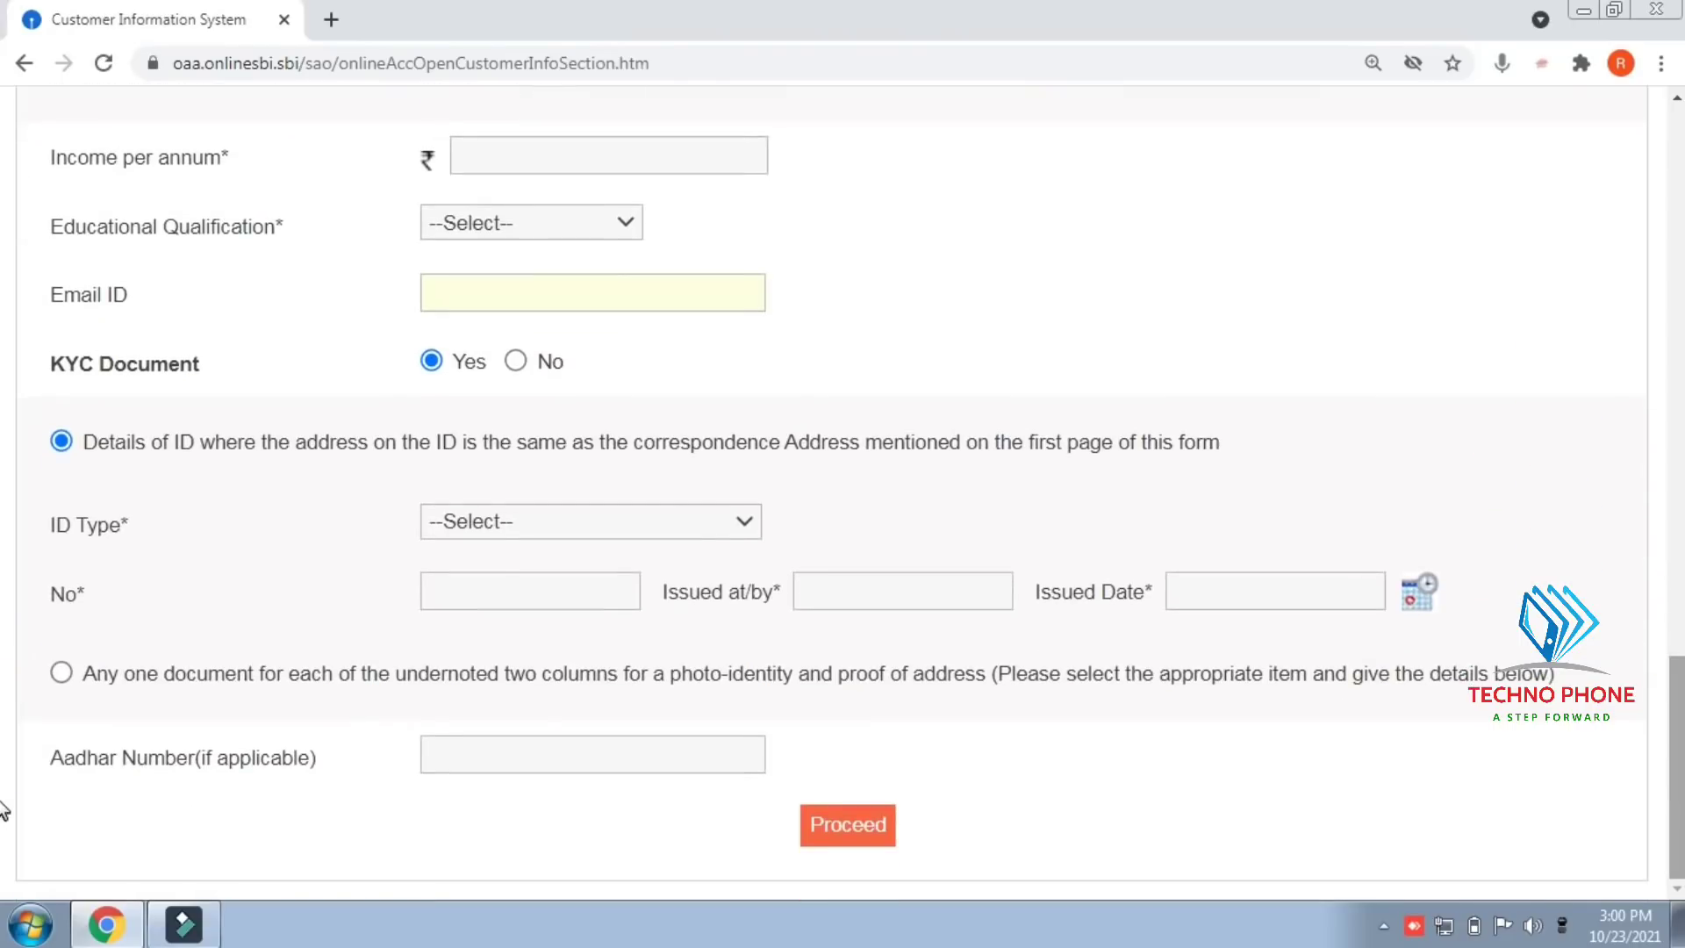
{"action": "left_click", "coordinate": [716, 526]}
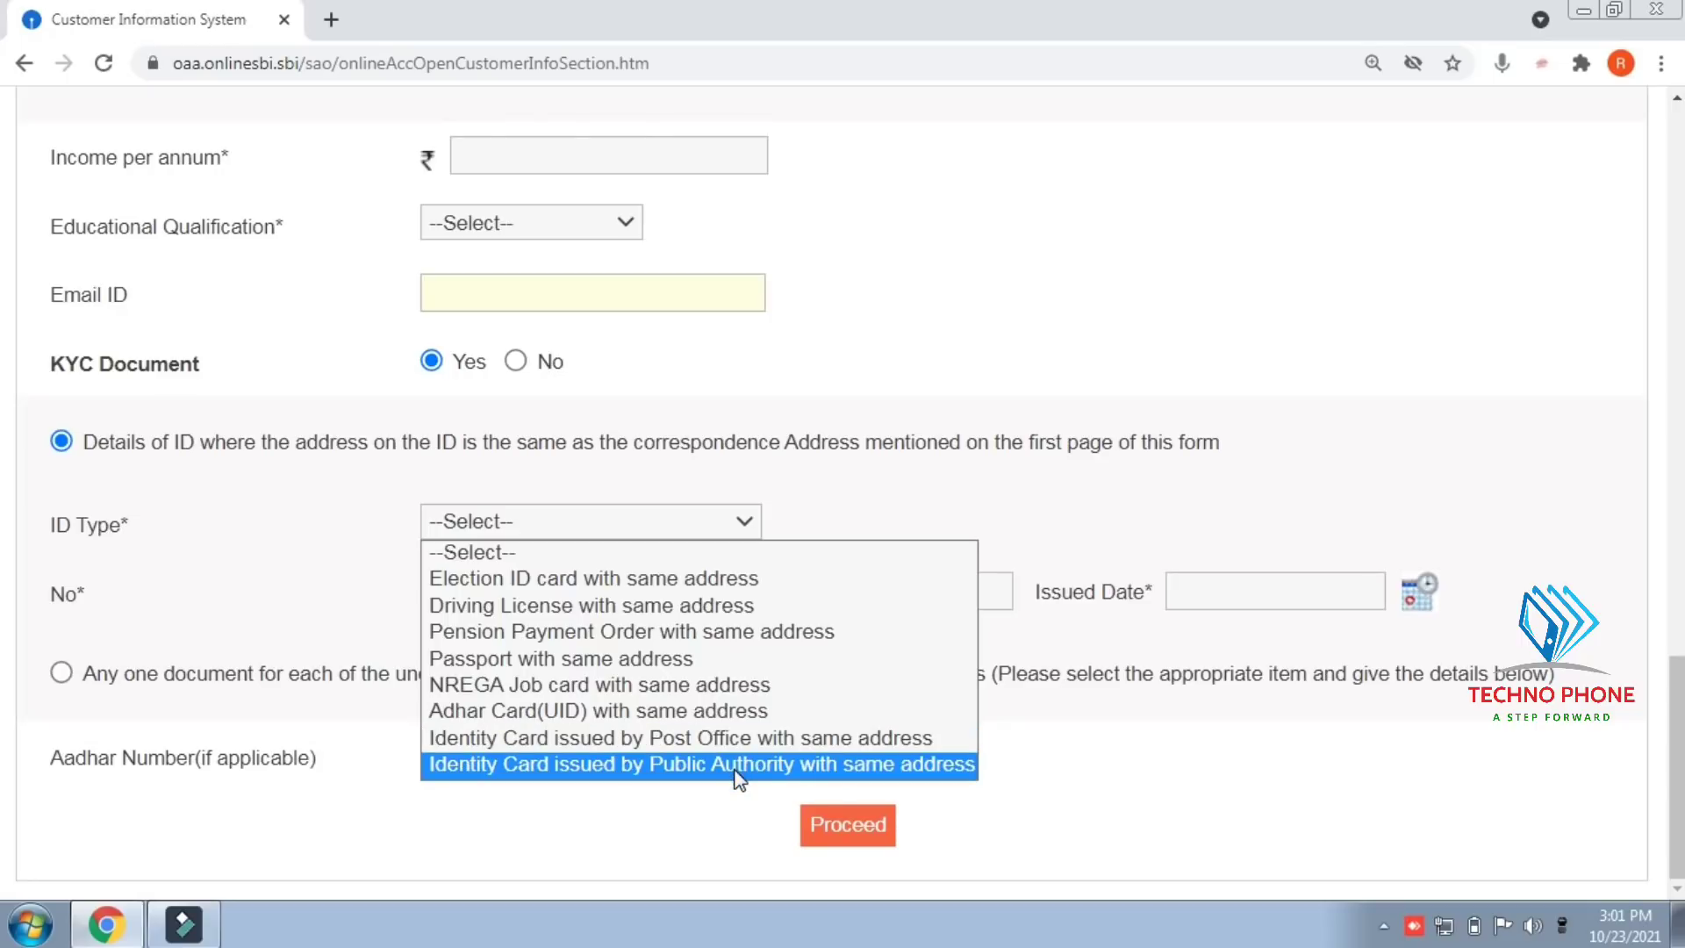
{"action": "left_click", "coordinate": [673, 822]}
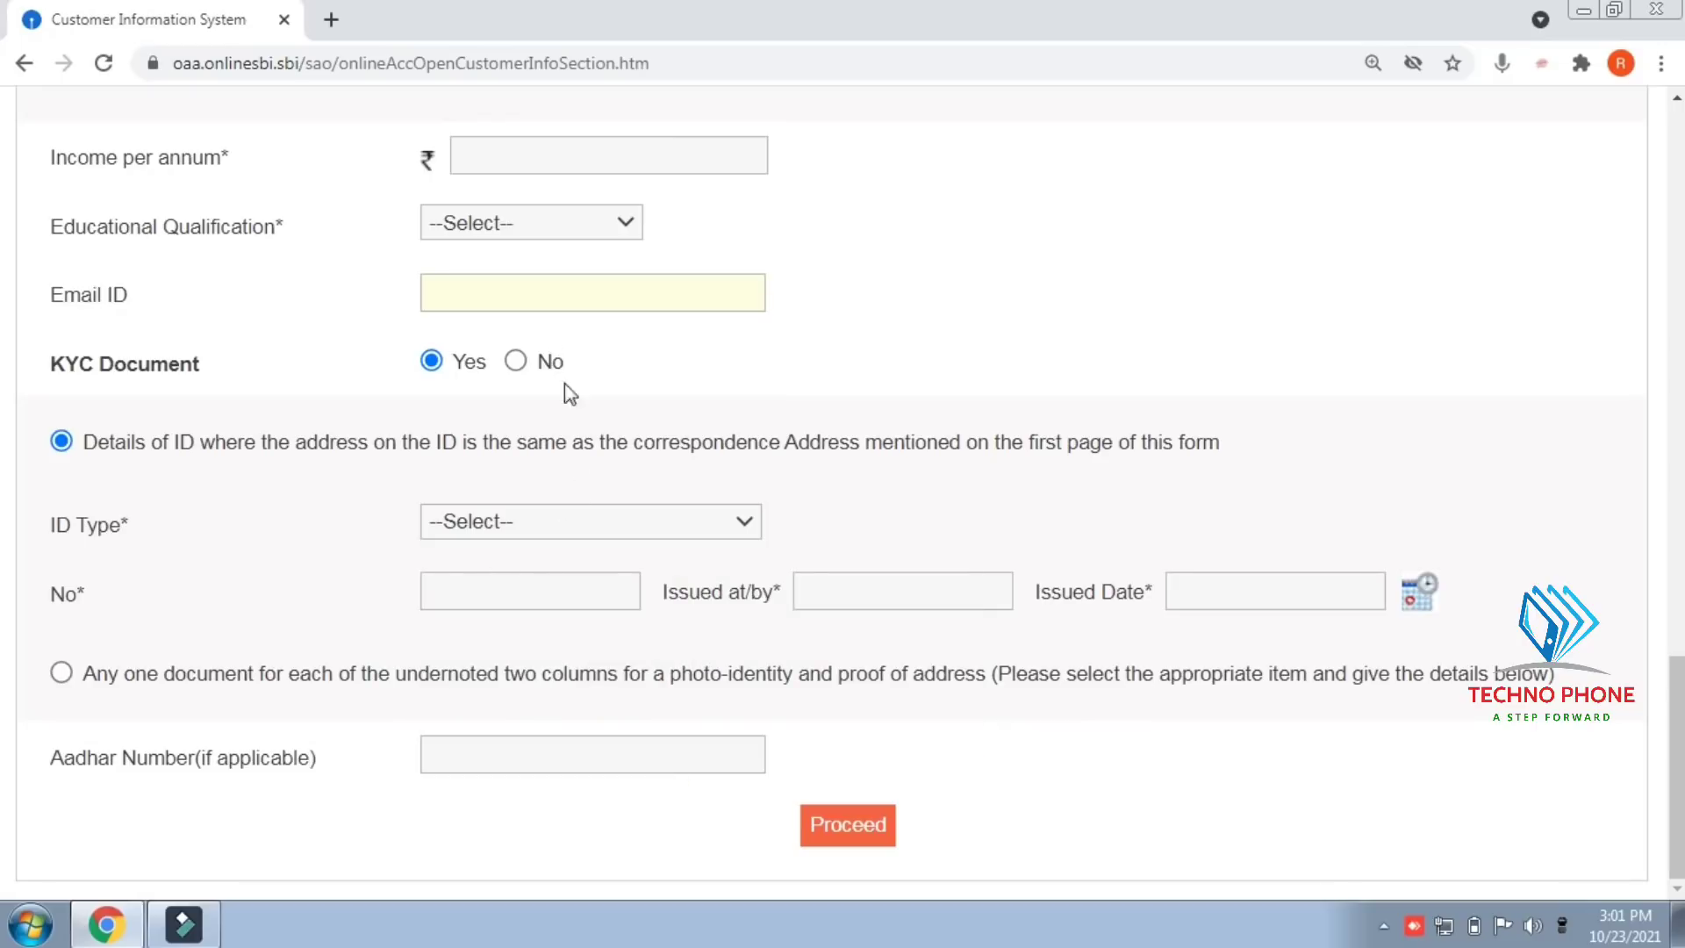
{"action": "left_click", "coordinate": [515, 363]}
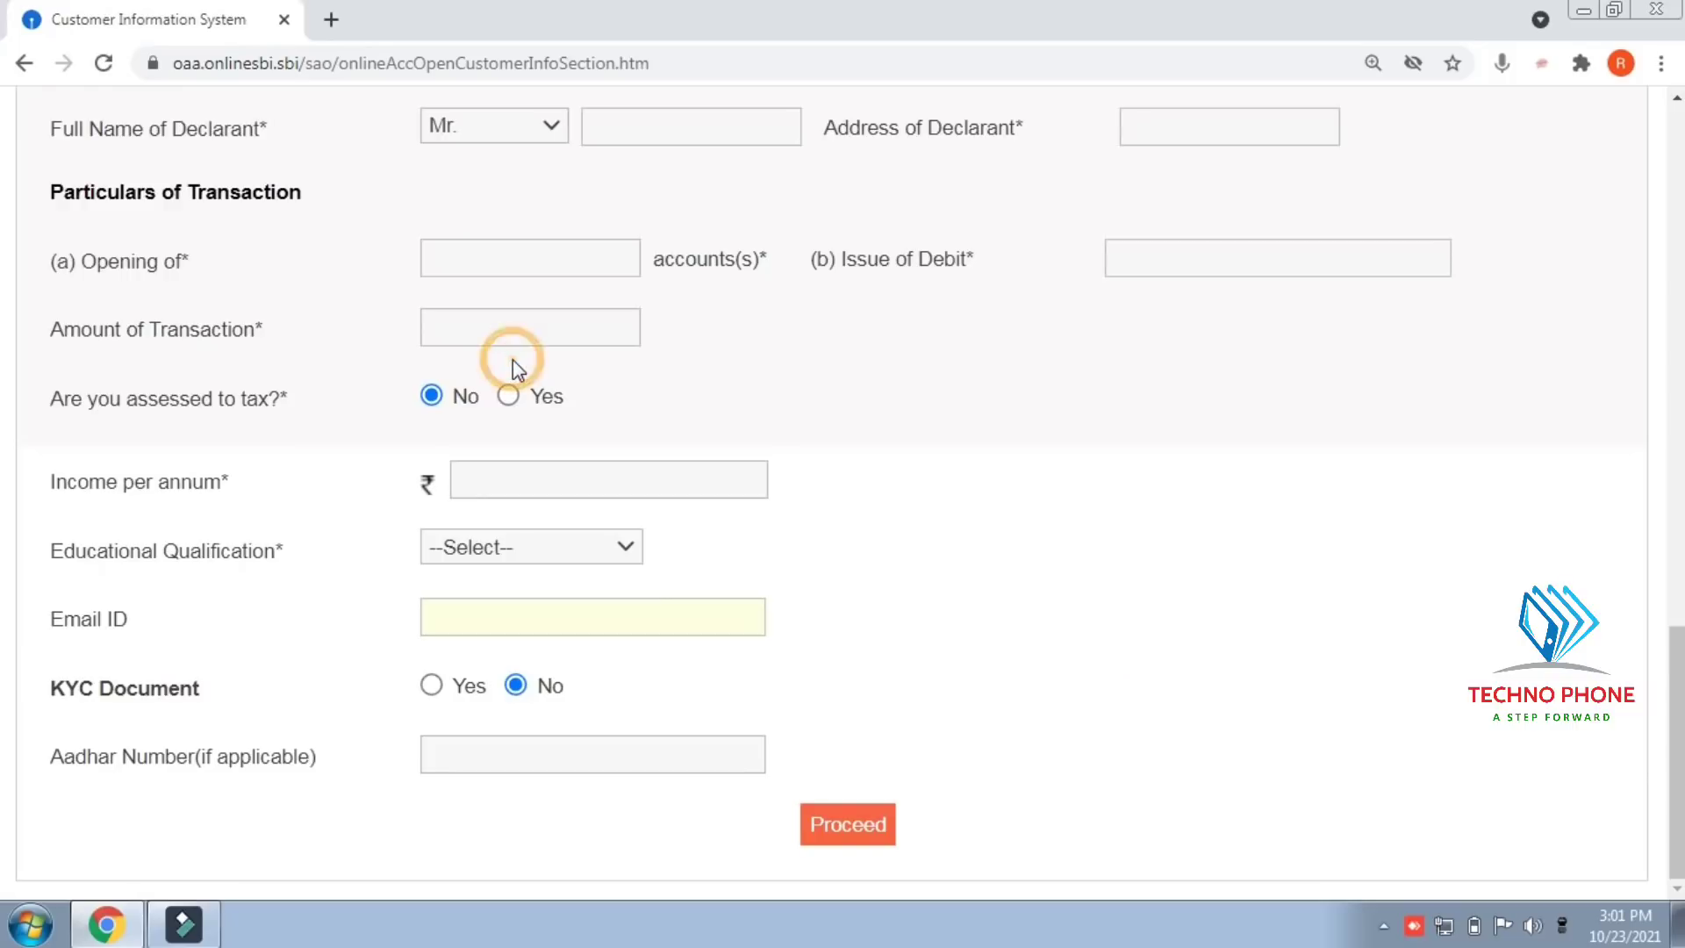
- Leave the Aadhar Number empty, proceed with the completed Customer Information Form and accept the alert
{"action": "left_click", "coordinate": [507, 758]}
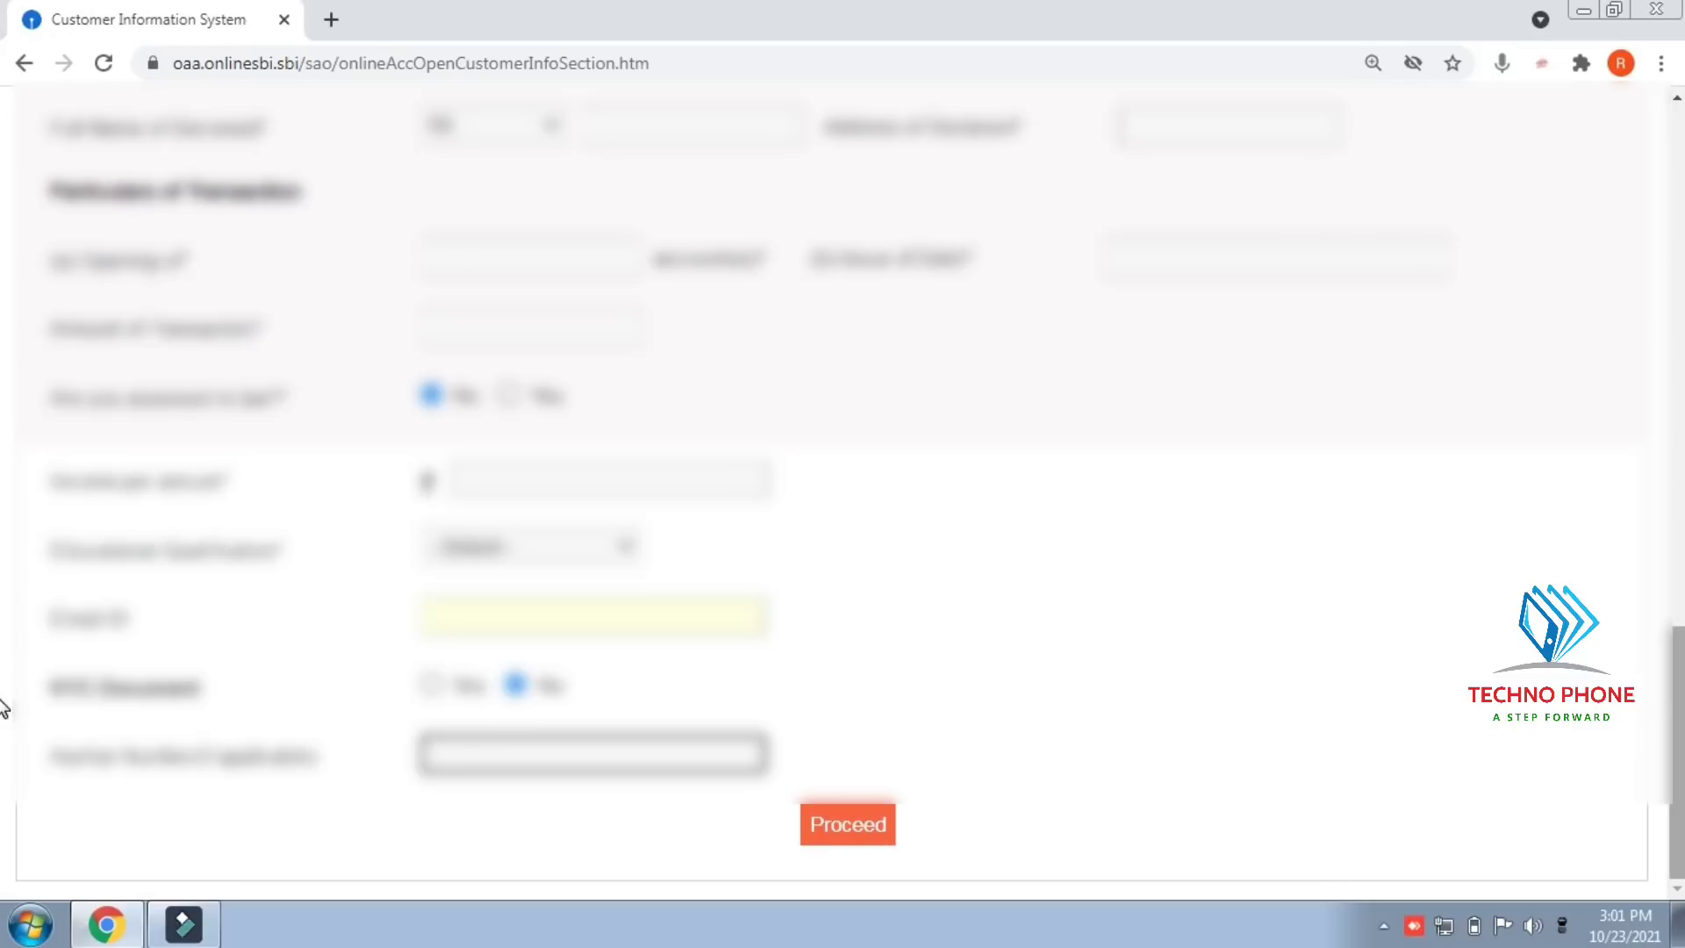
{"action": "scroll", "coordinate": [7, 364], "scroll_direction": "up", "scroll_amount": 10}
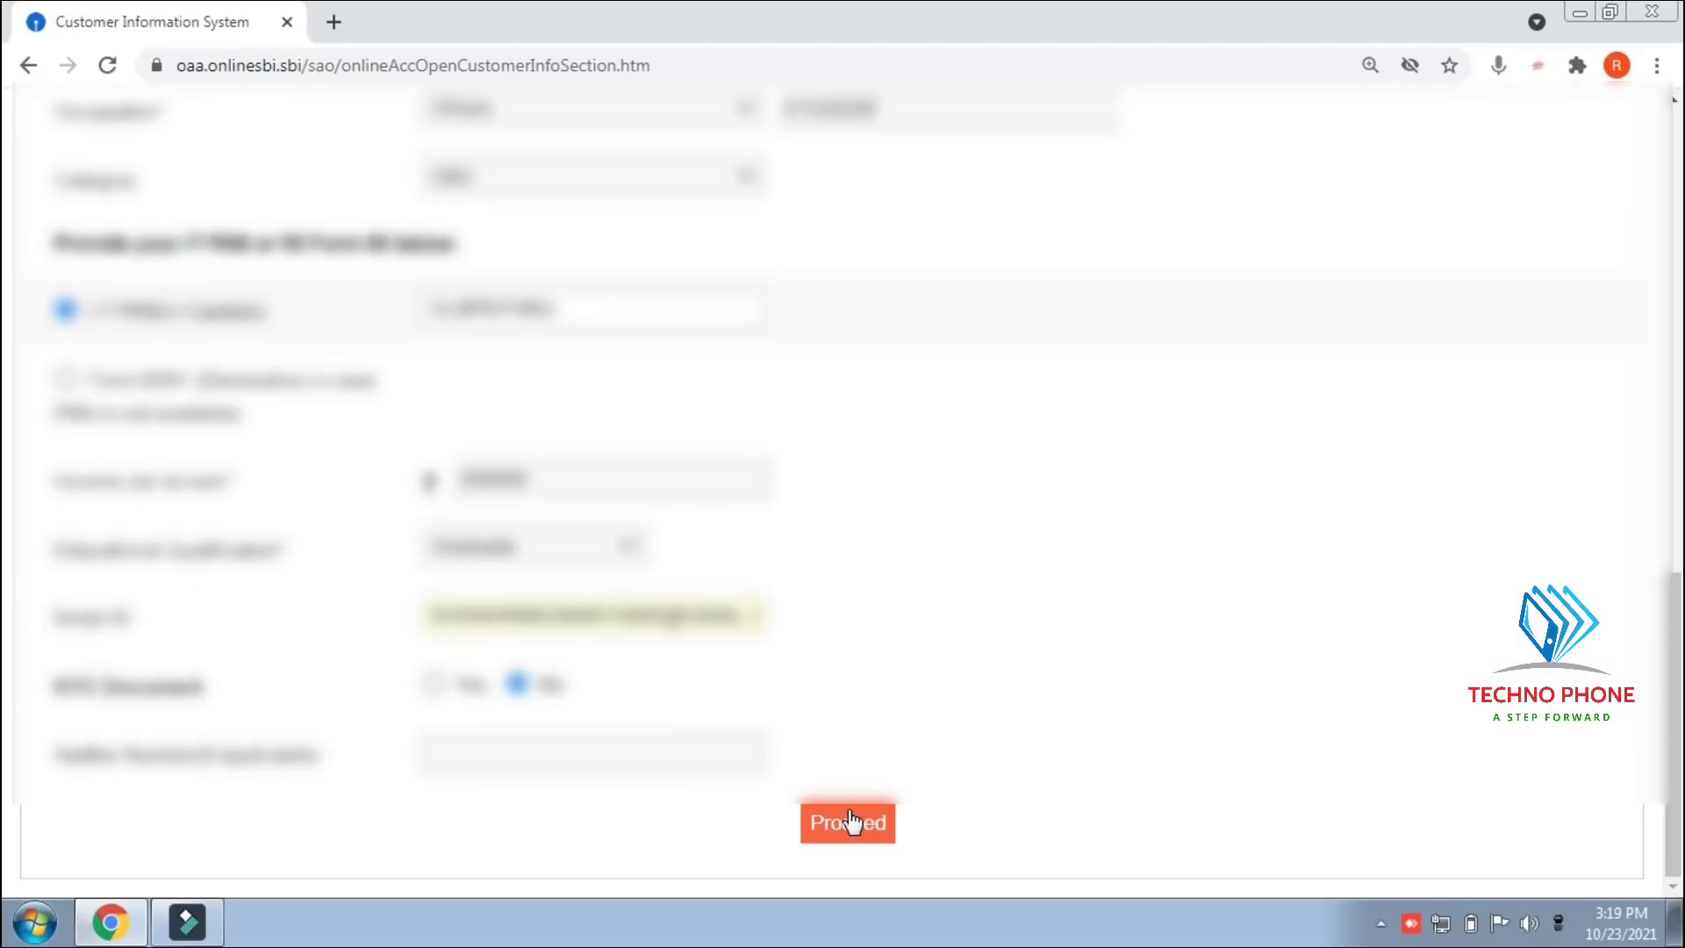
{"action": "left_click", "coordinate": [849, 822]}
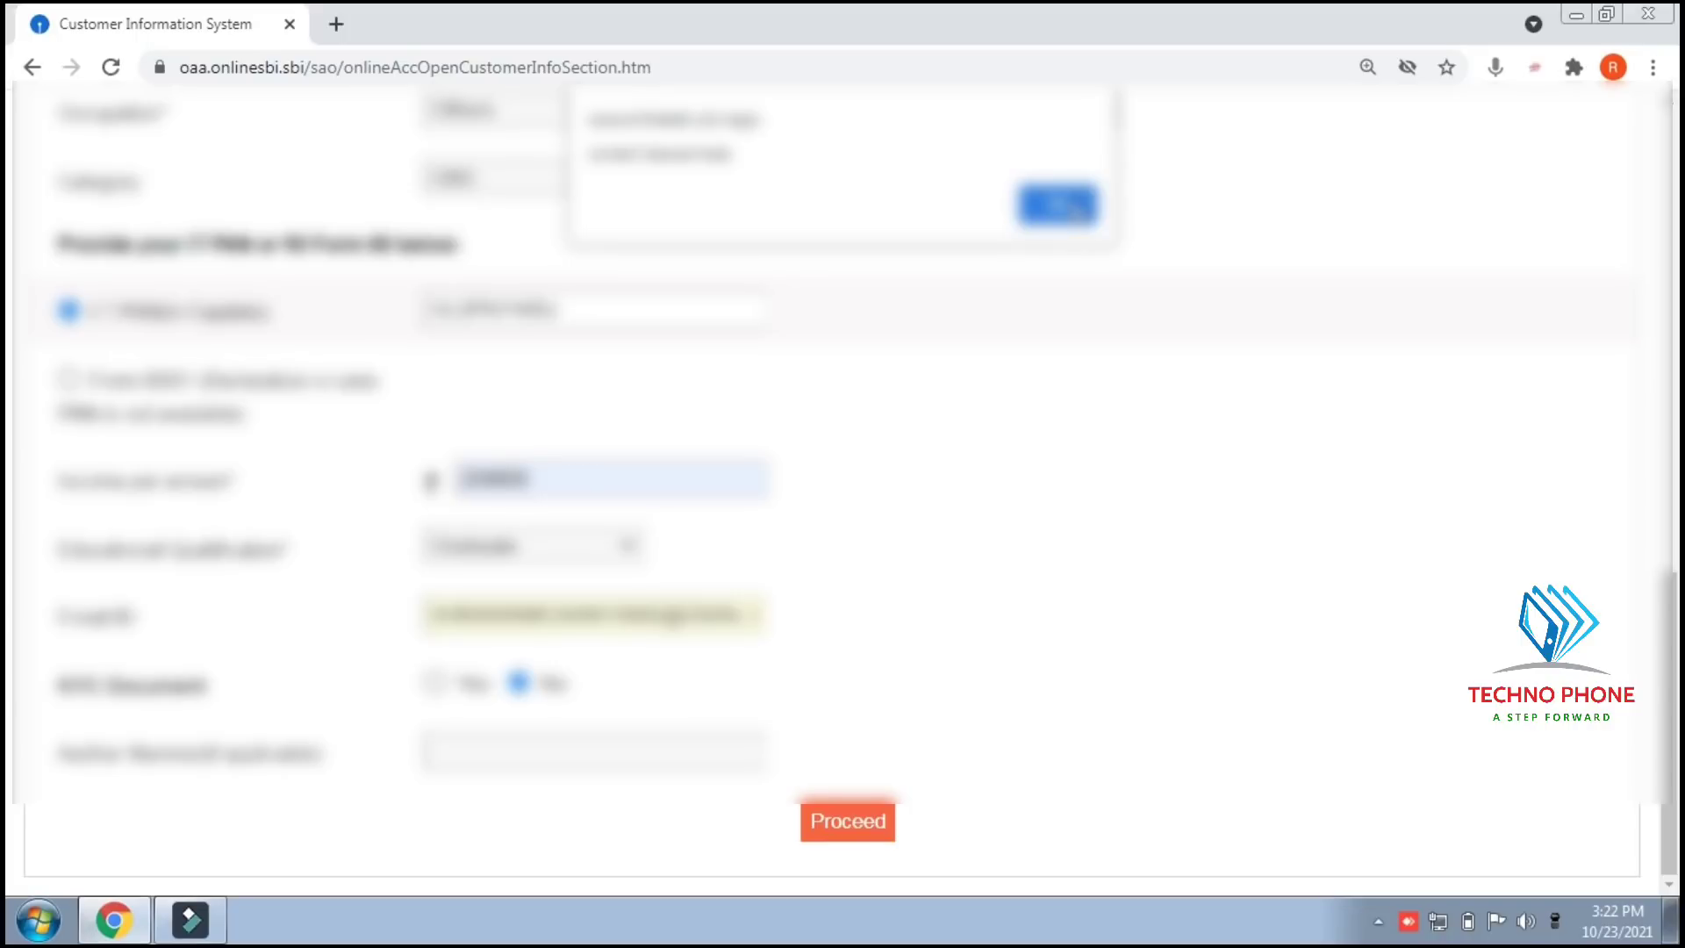
{"action": "left_click", "coordinate": [1062, 207]}
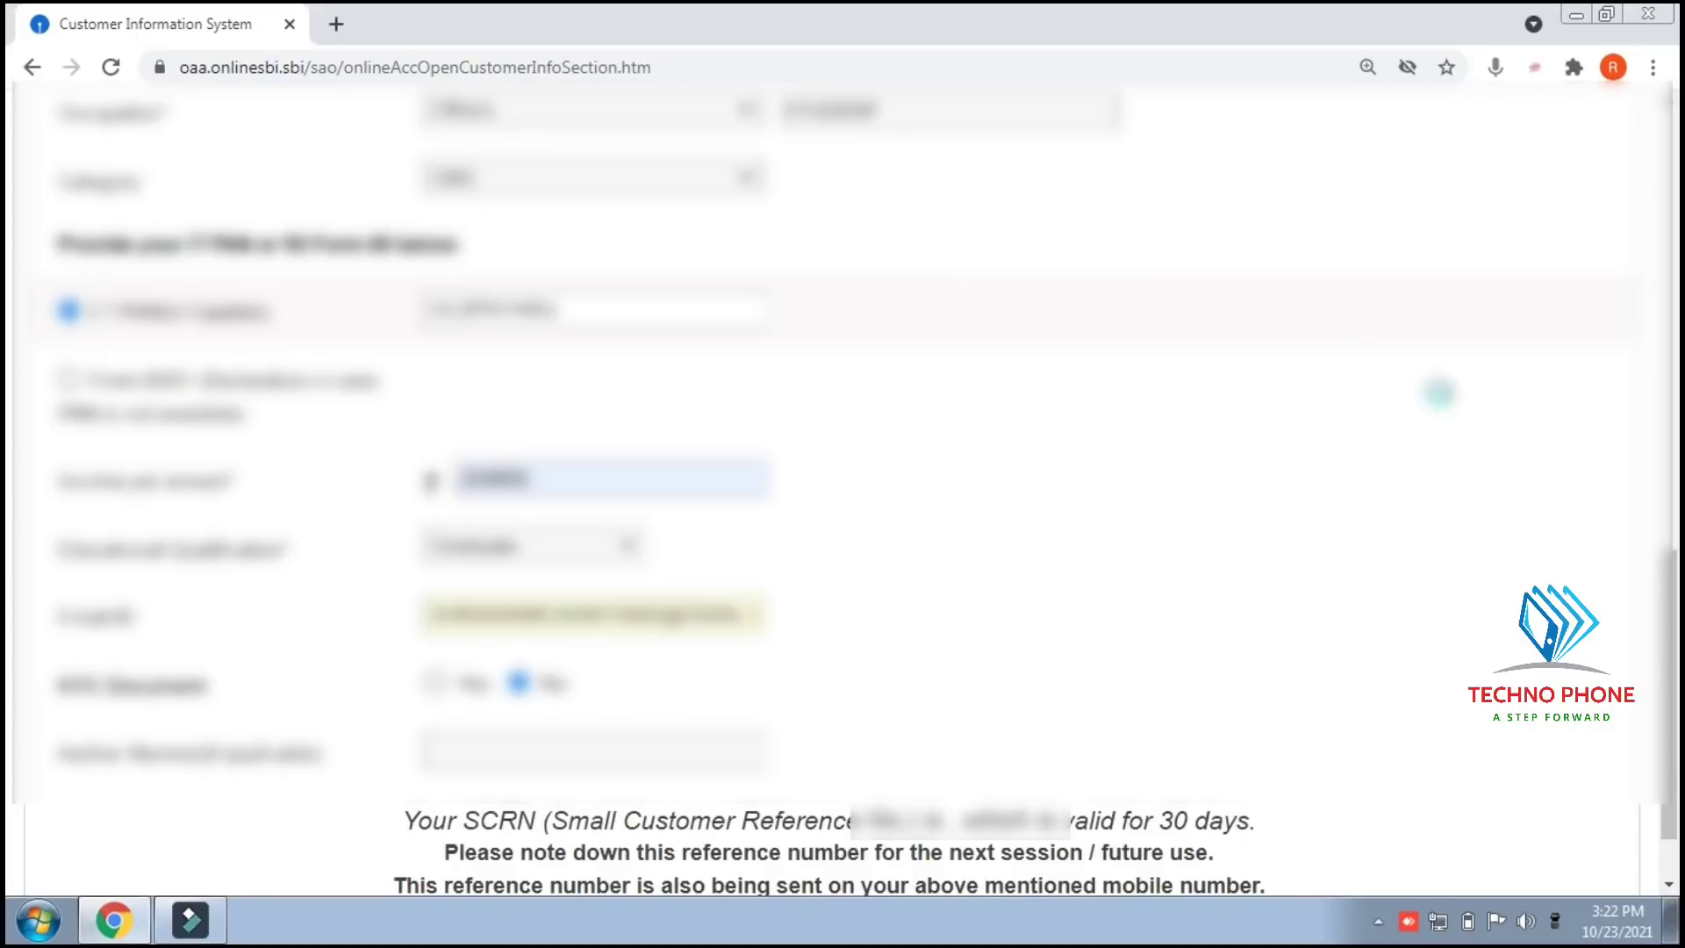
- Review the SCRN notice, highlighting its validity period, and save the customer information to proceed
{"action": "scroll", "coordinate": [7, 566], "scroll_direction": "down", "scroll_amount": 1}
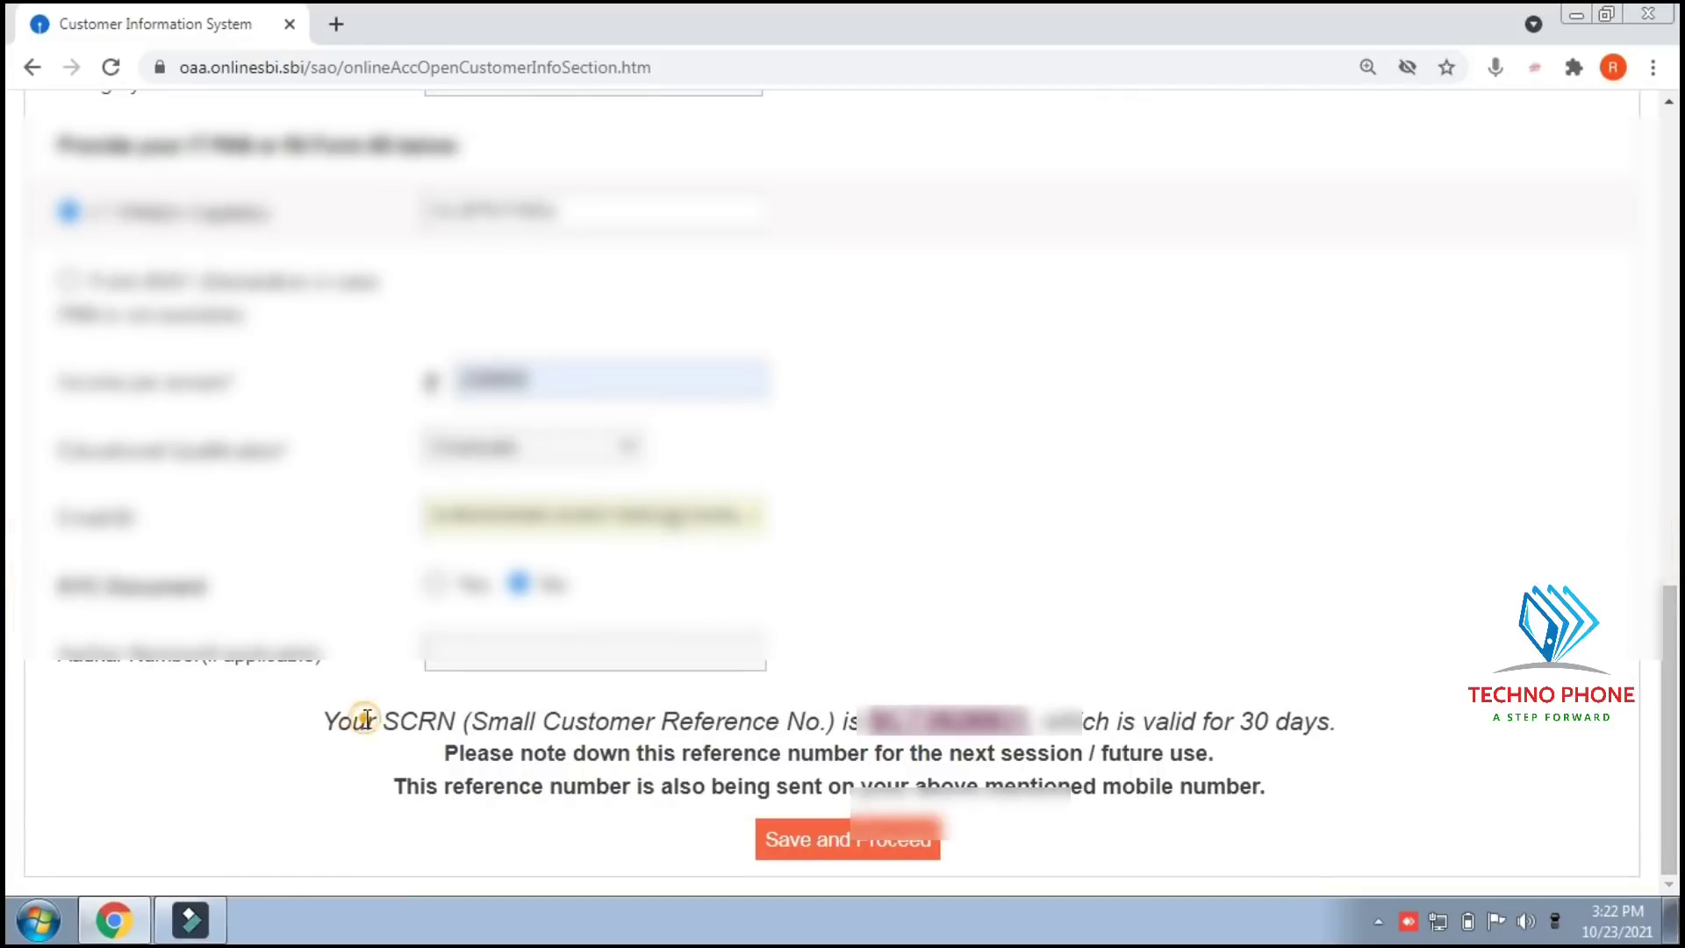
{"action": "left_click_drag", "start_coordinate": [866, 722], "coordinate": [1299, 723]}
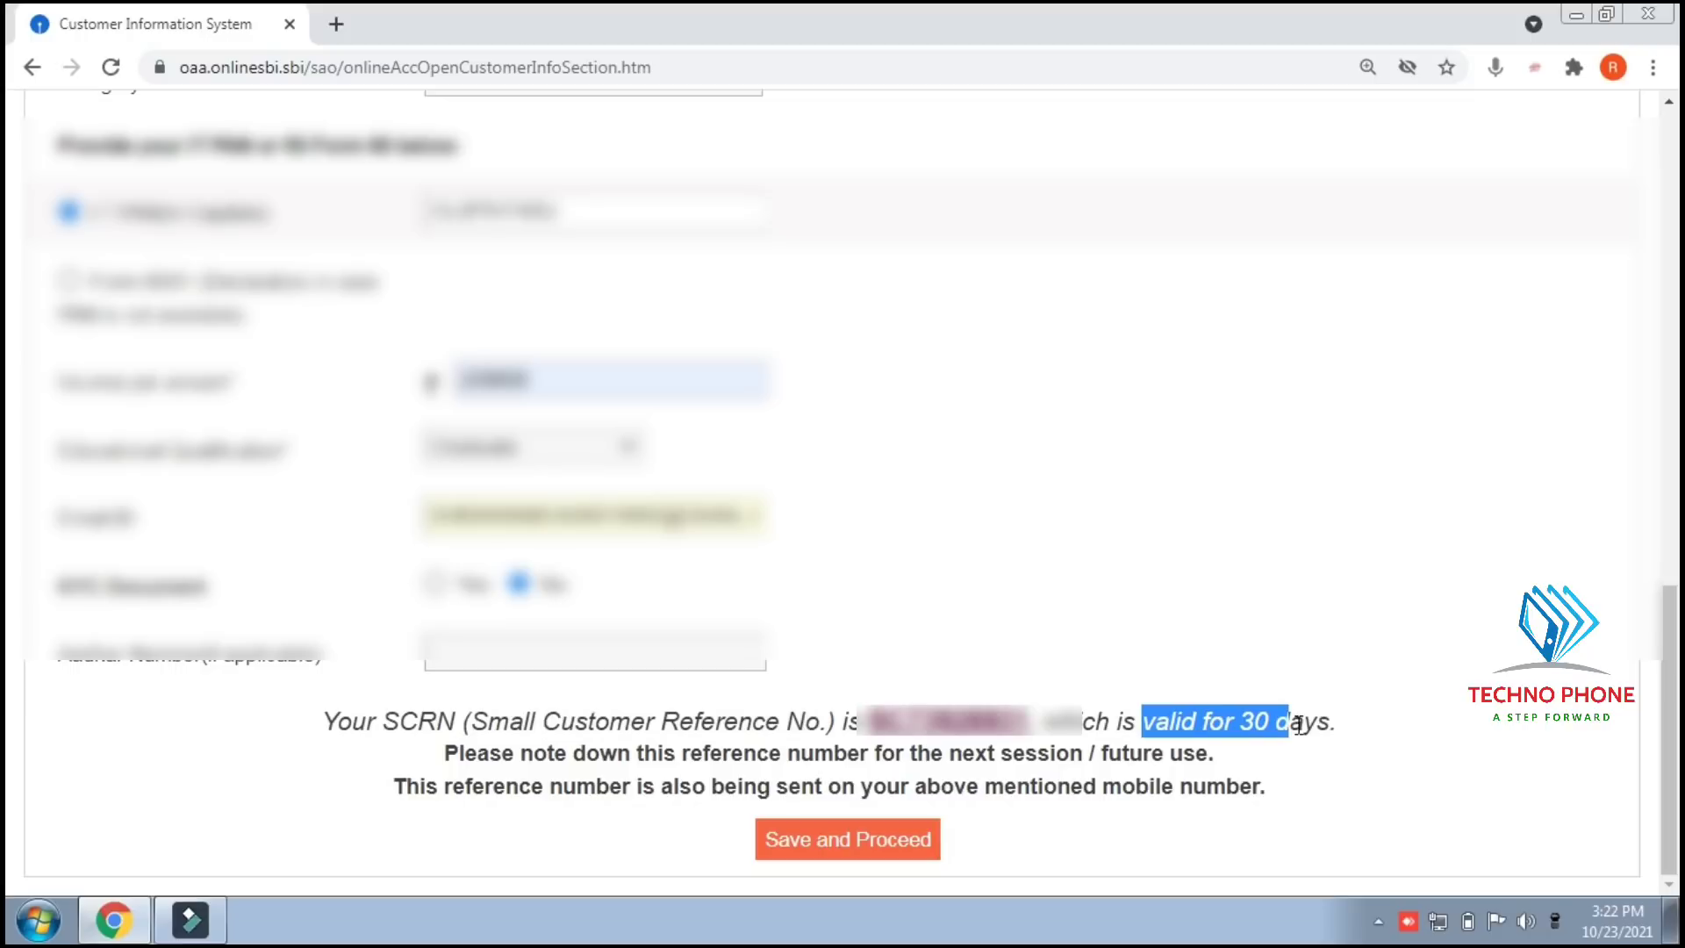
{"action": "left_click", "coordinate": [844, 849]}
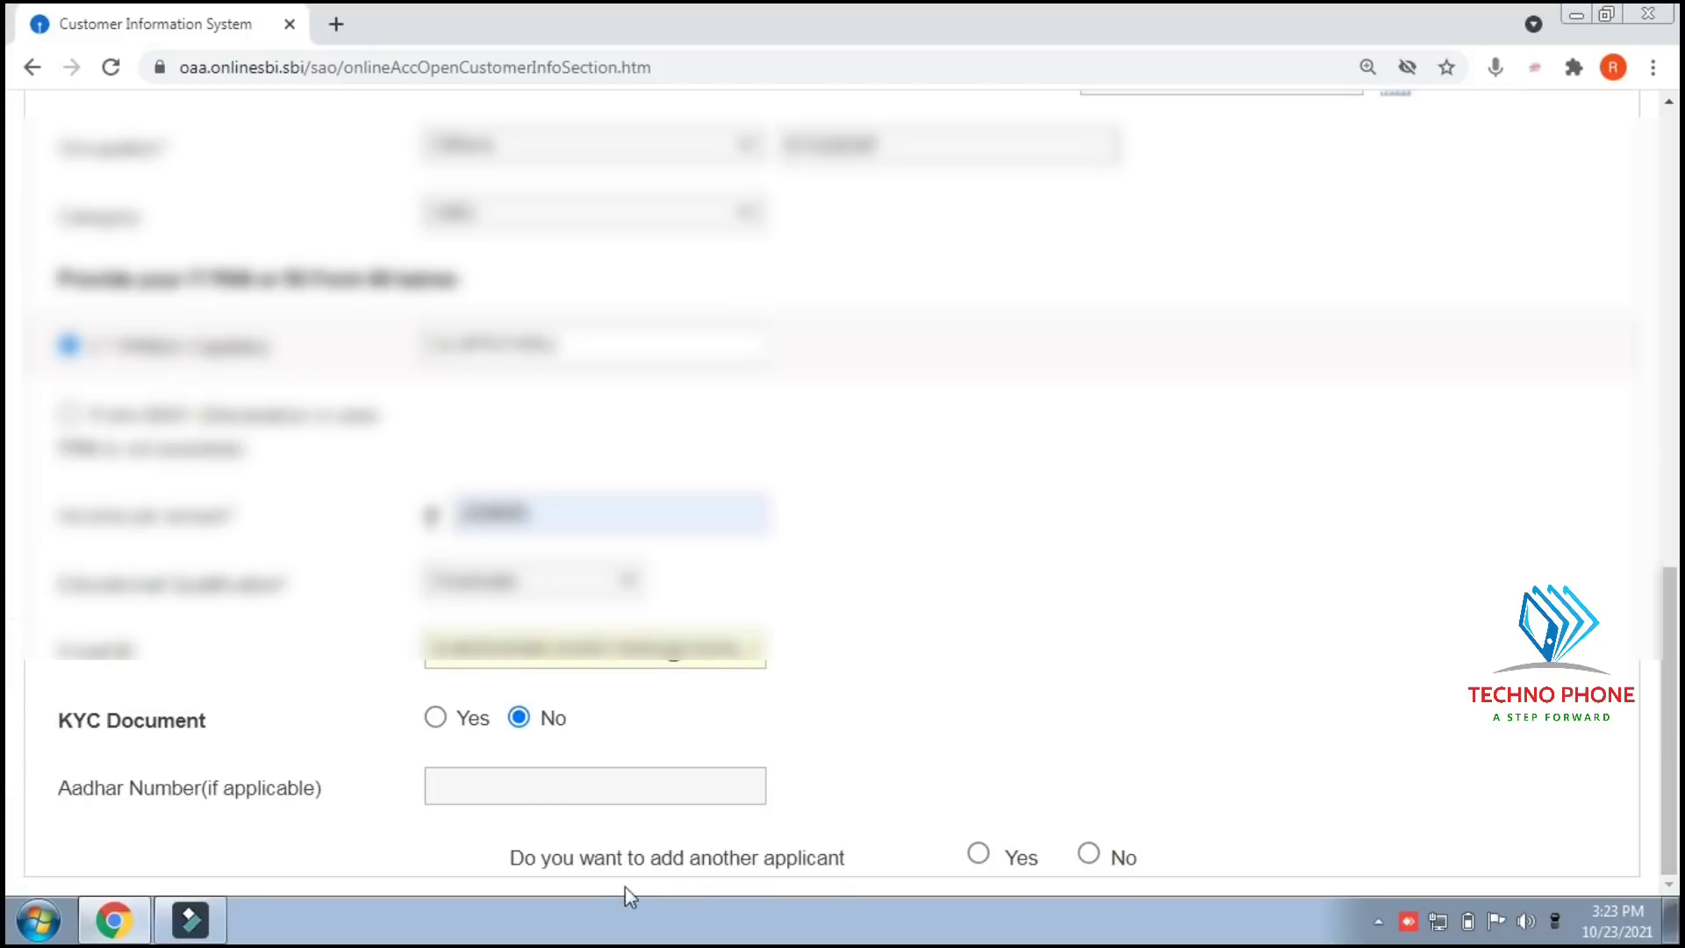
- Answer No to adding another applicant and proceed to the Account Information Section
{"action": "left_click_drag", "start_coordinate": [618, 858], "coordinate": [847, 869]}
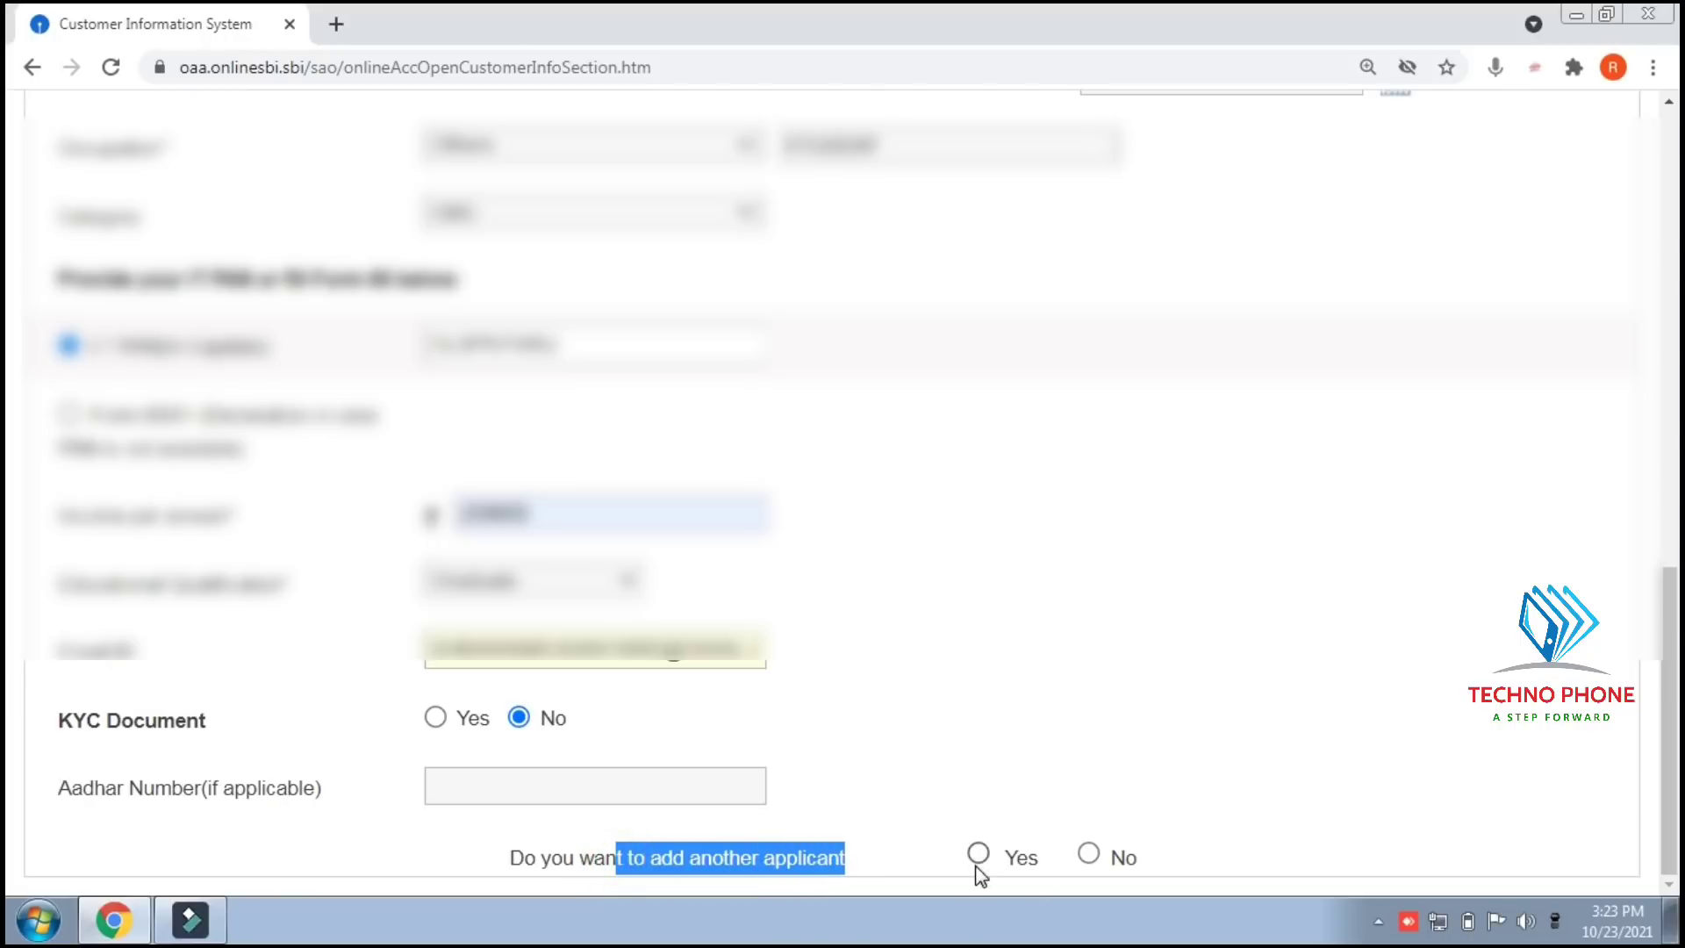
{"action": "left_click", "coordinate": [1088, 853]}
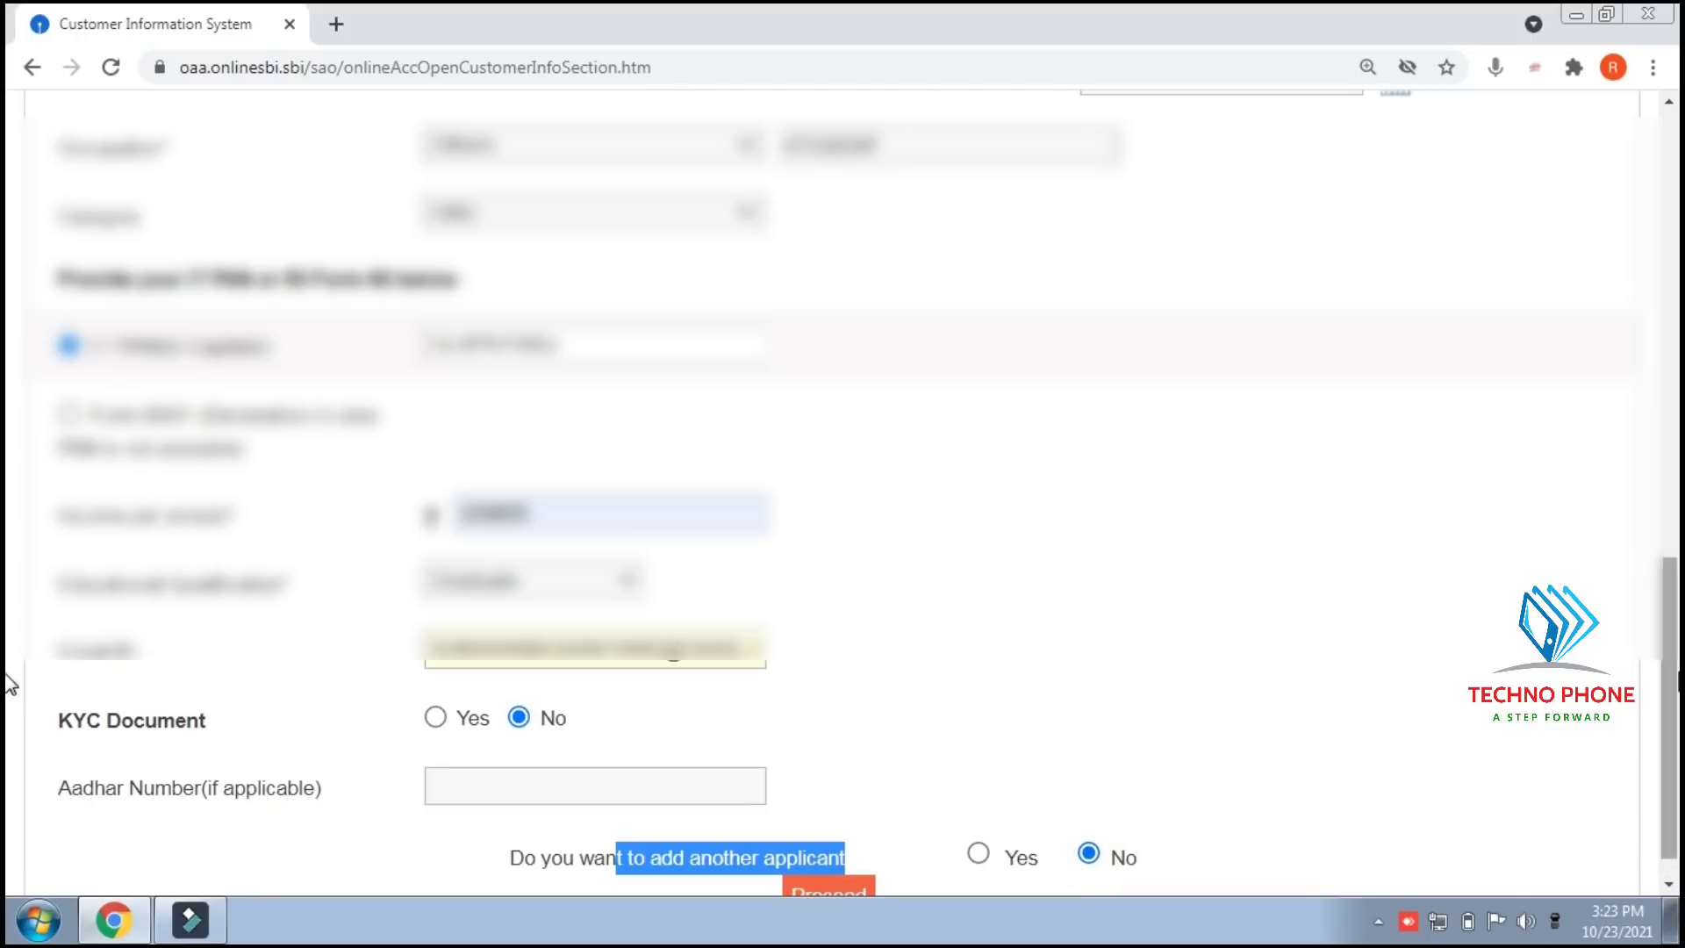
{"action": "scroll", "coordinate": [18, 672], "scroll_direction": "down", "scroll_amount": 1}
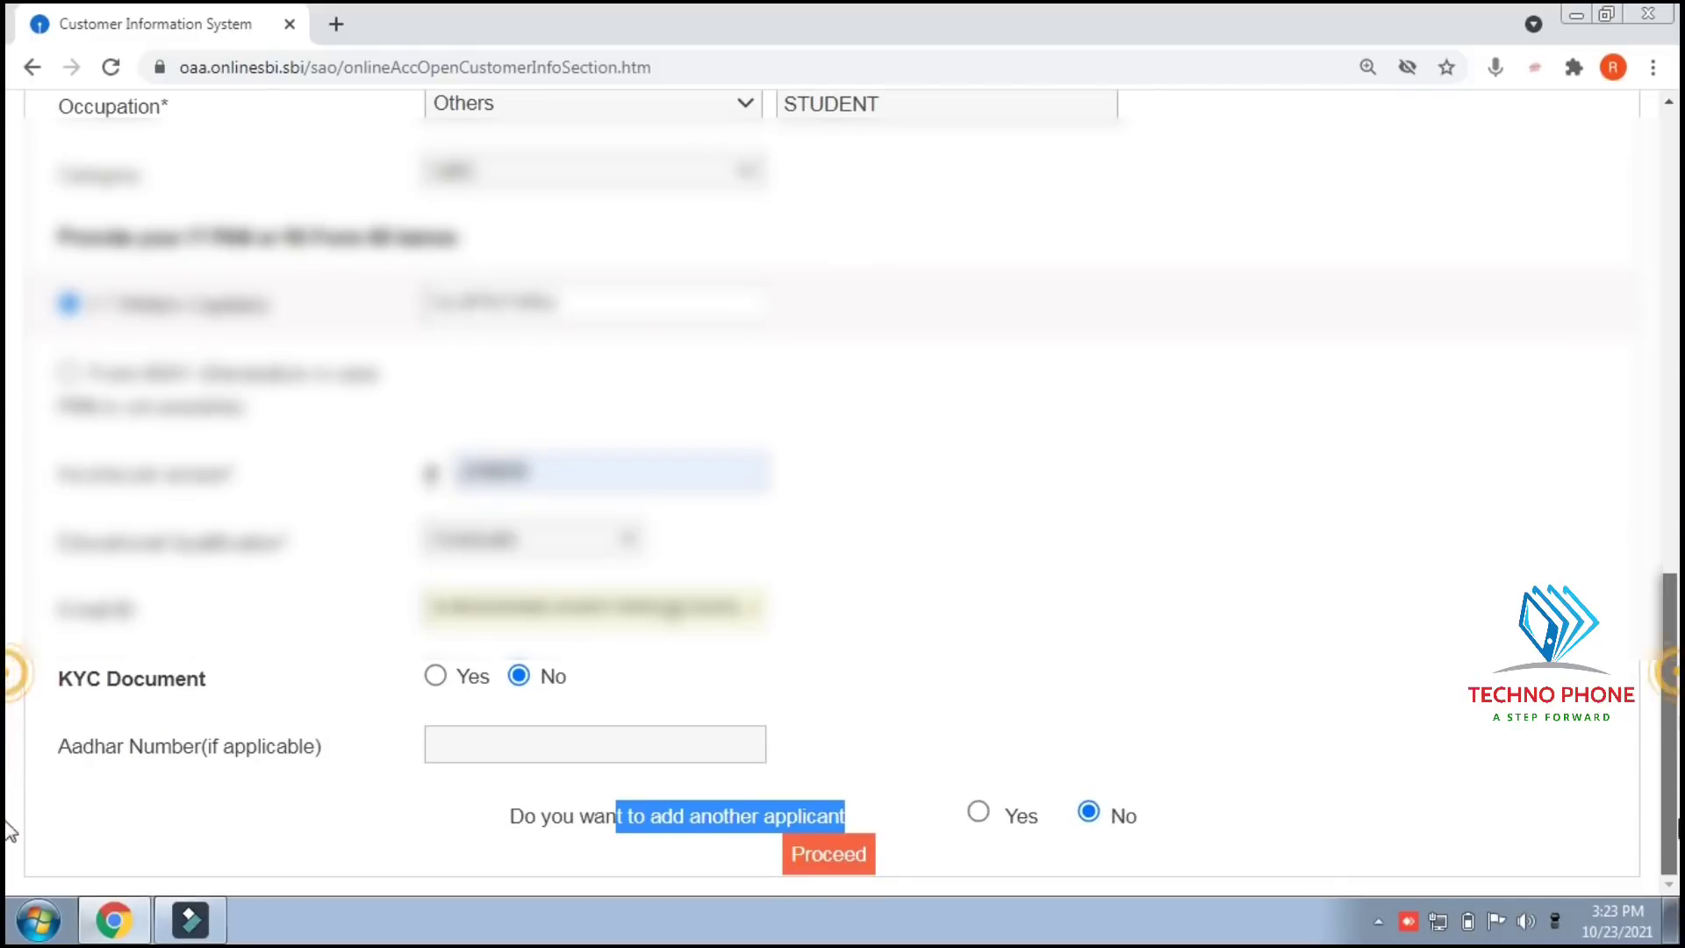
{"action": "left_click", "coordinate": [821, 856]}
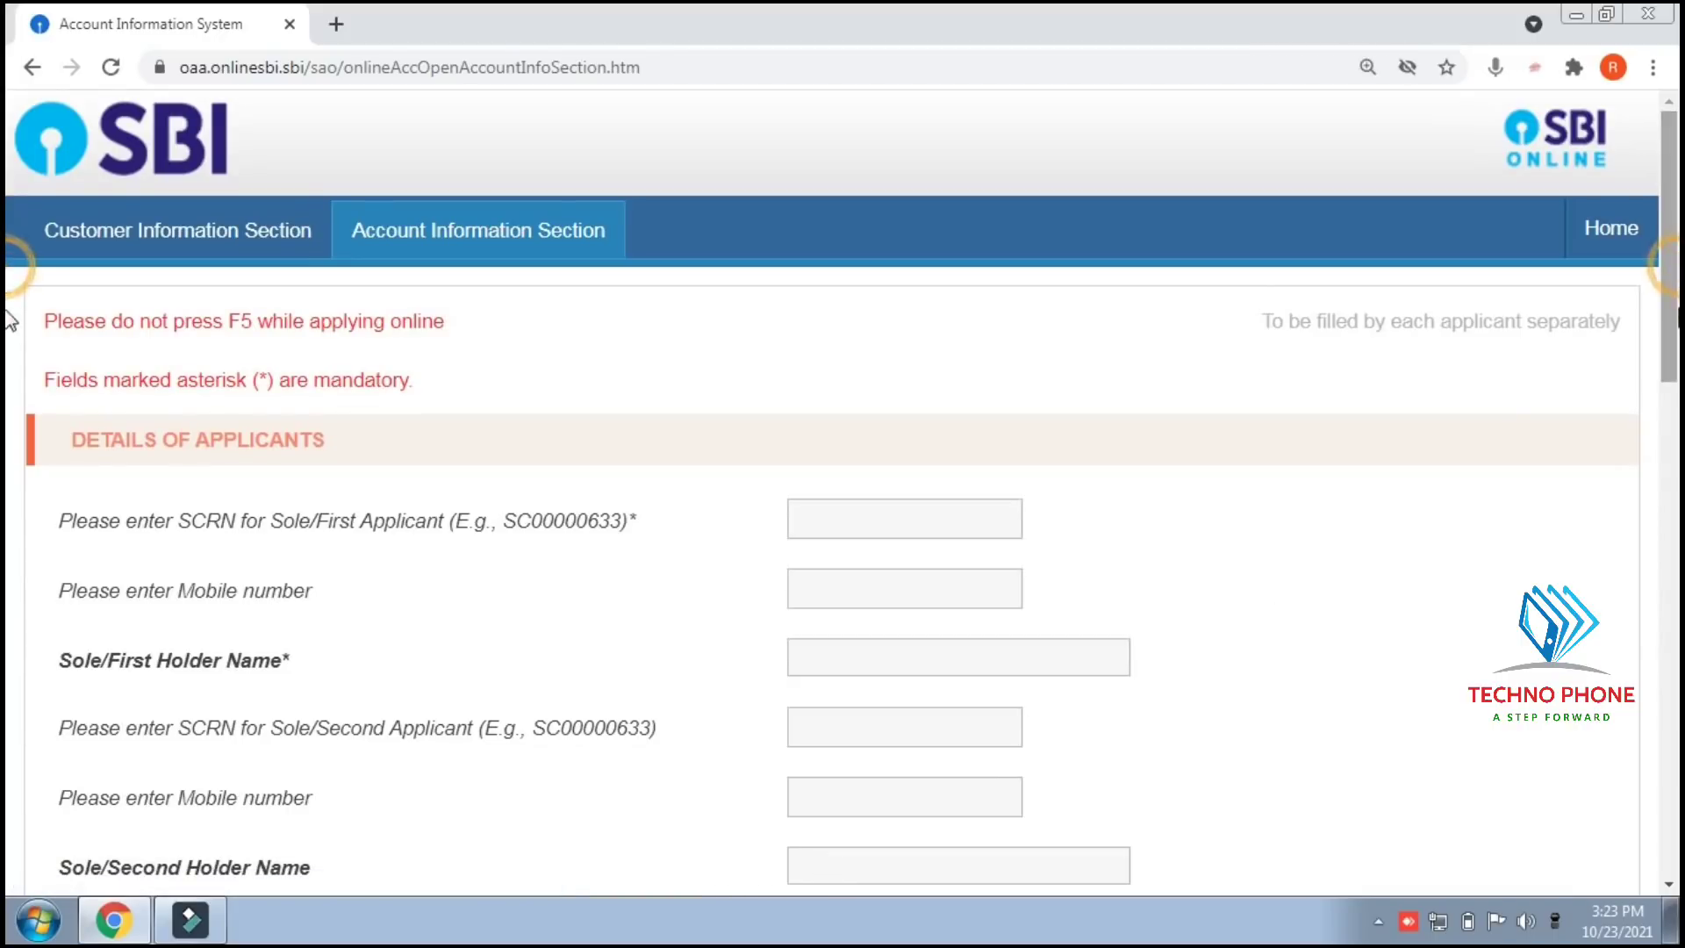
- Examine the SCRN, mobile number and holder name fields for the first and second applicants under Details of Applicants
{"action": "scroll", "coordinate": [9, 320], "scroll_direction": "down", "scroll_amount": 3}
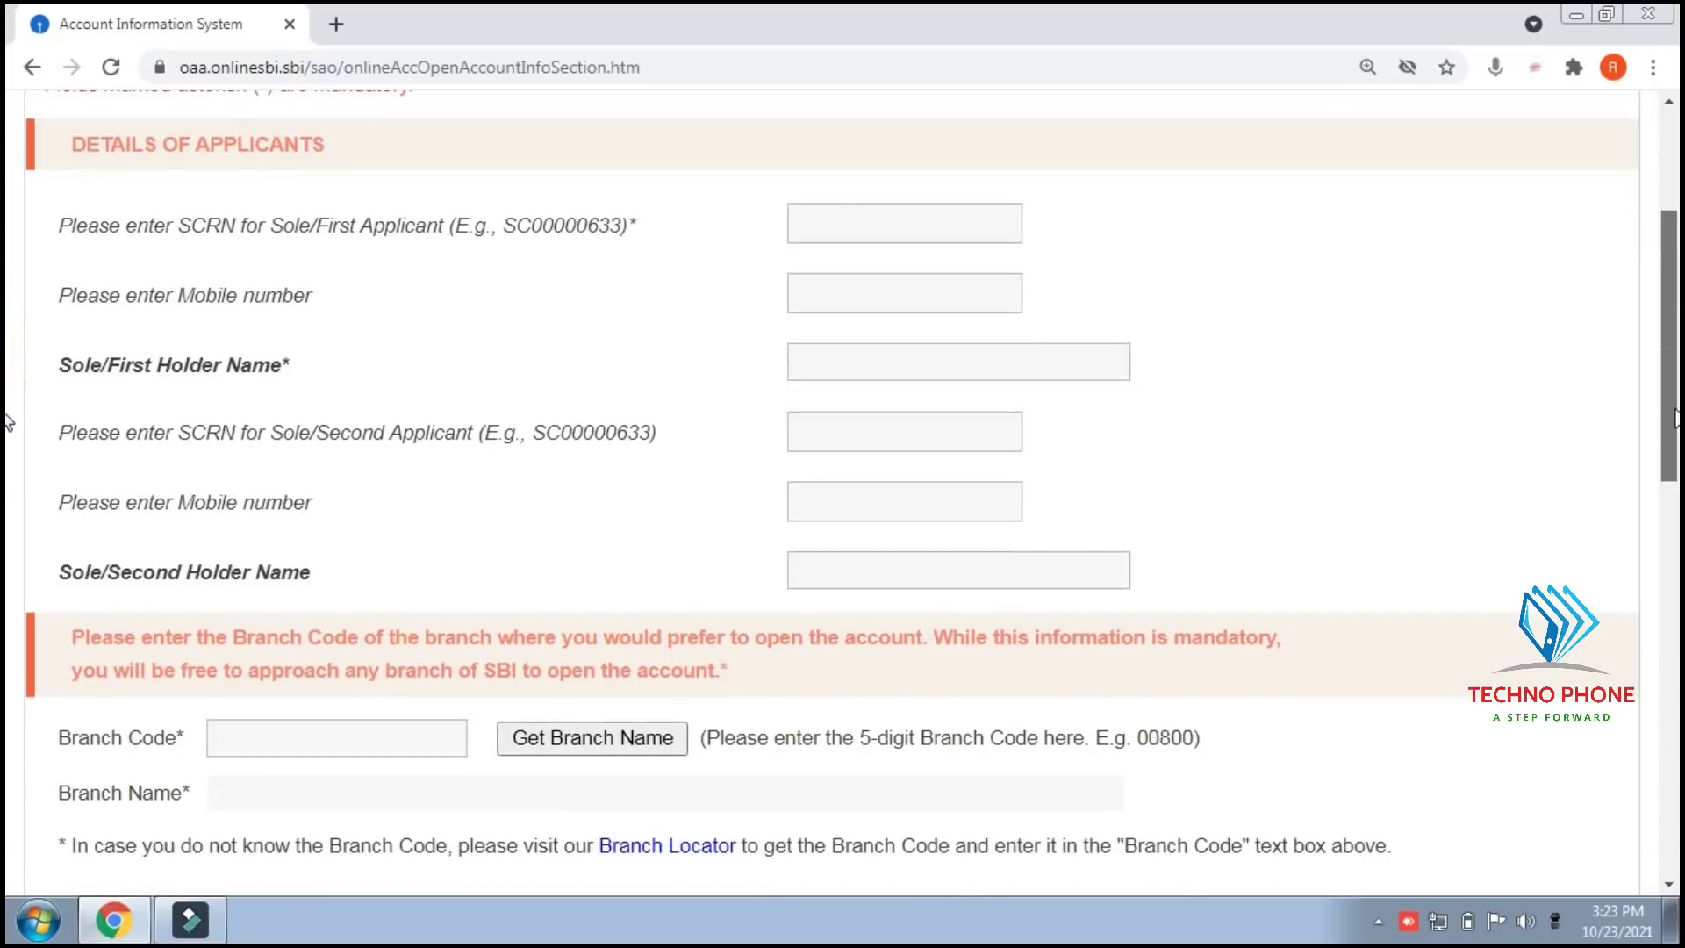
{"action": "left_click", "coordinate": [815, 226]}
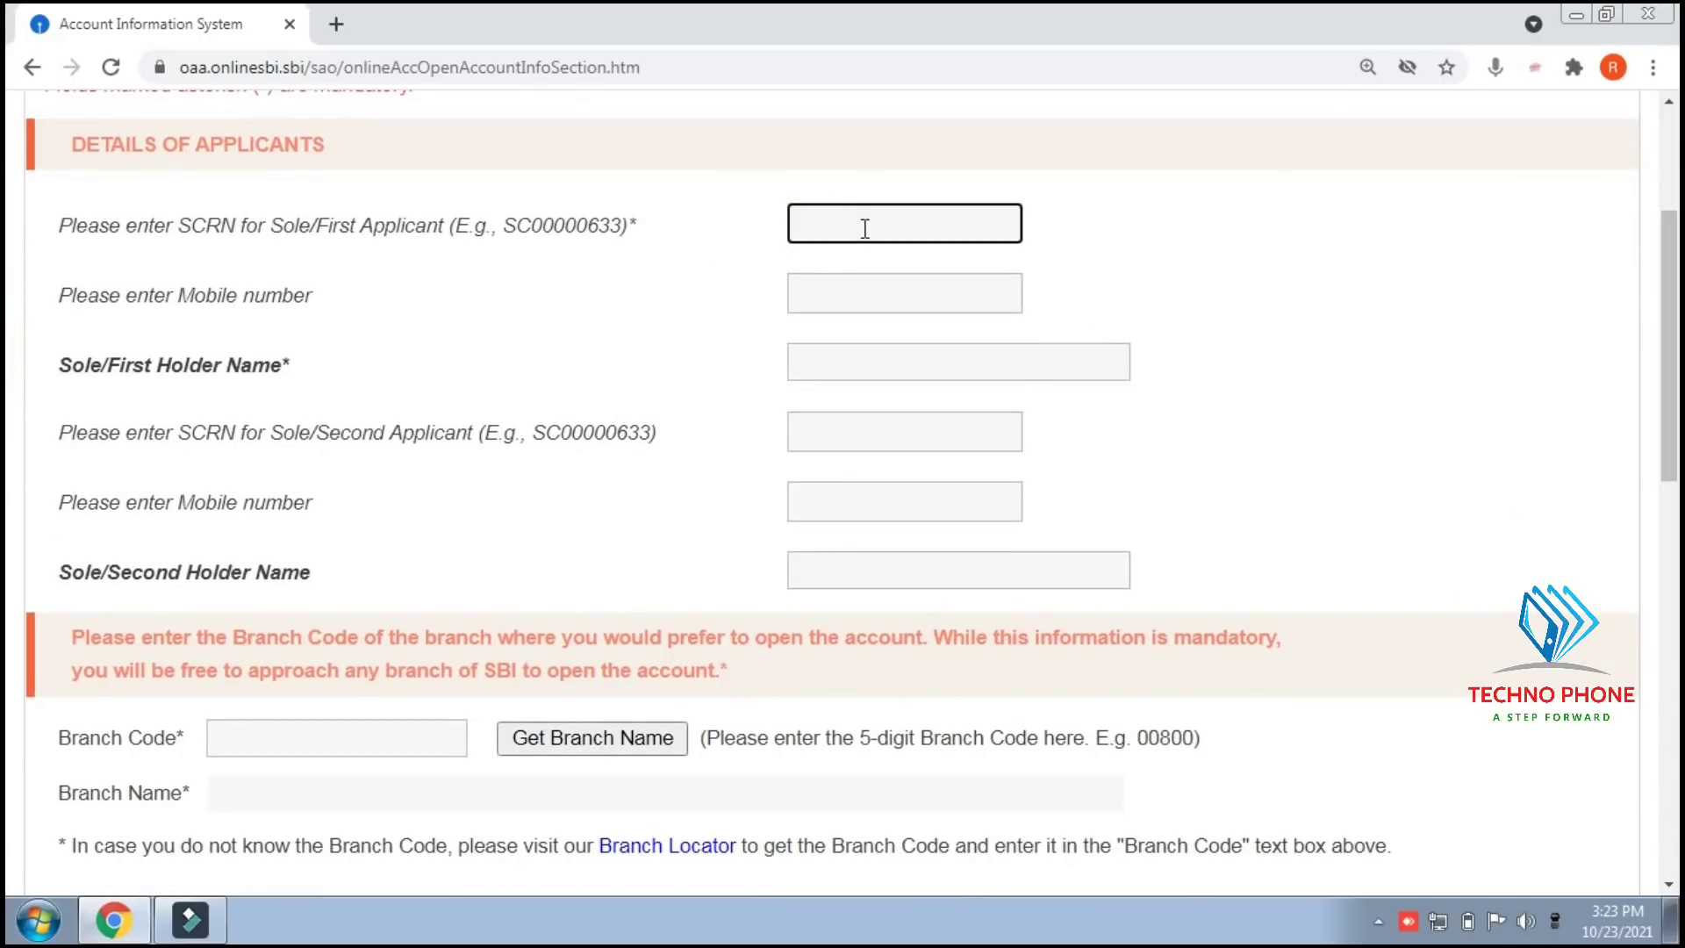
{"action": "left_click", "coordinate": [863, 299]}
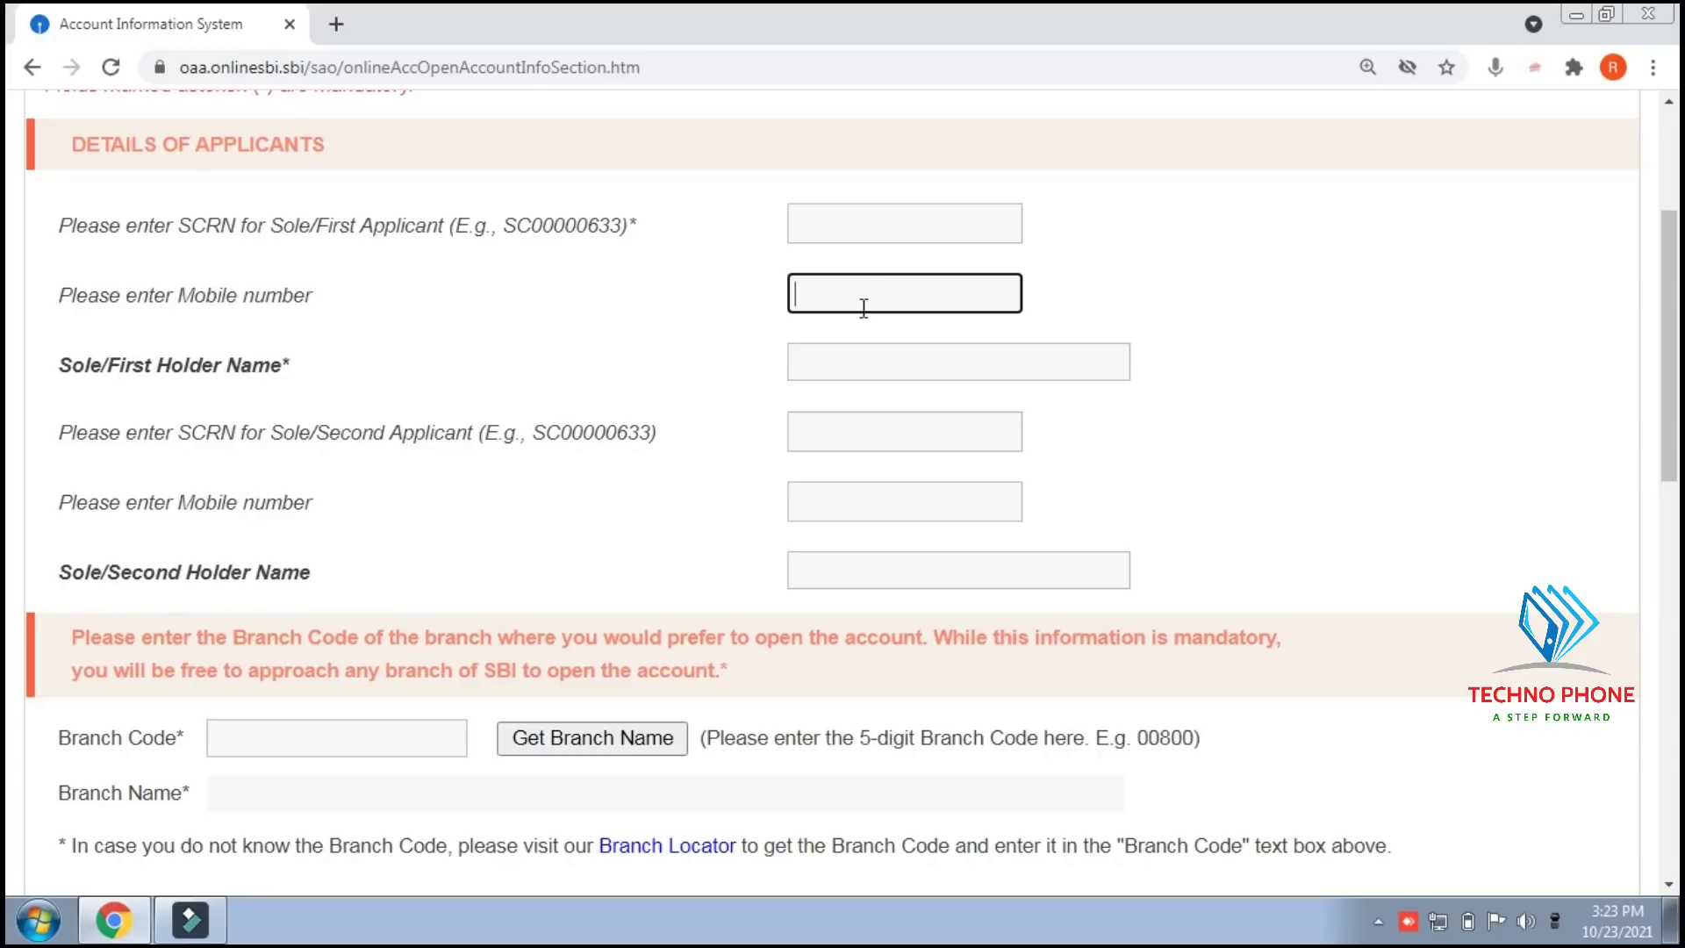
{"action": "left_click", "coordinate": [860, 378]}
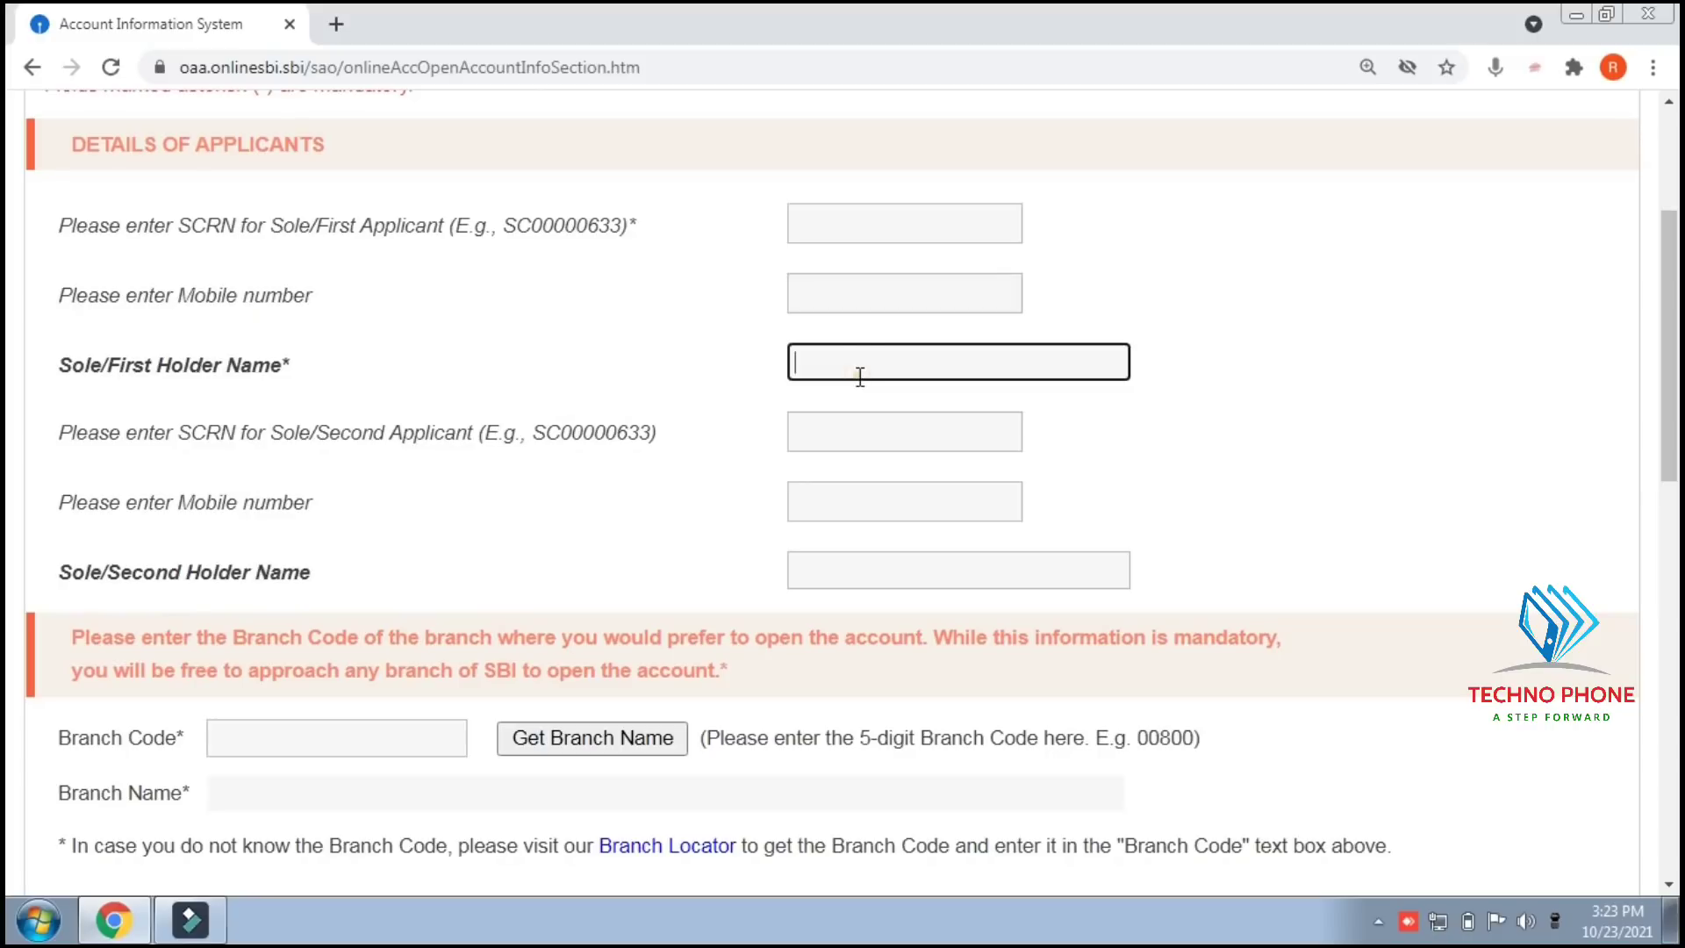
{"action": "left_click", "coordinate": [866, 437]}
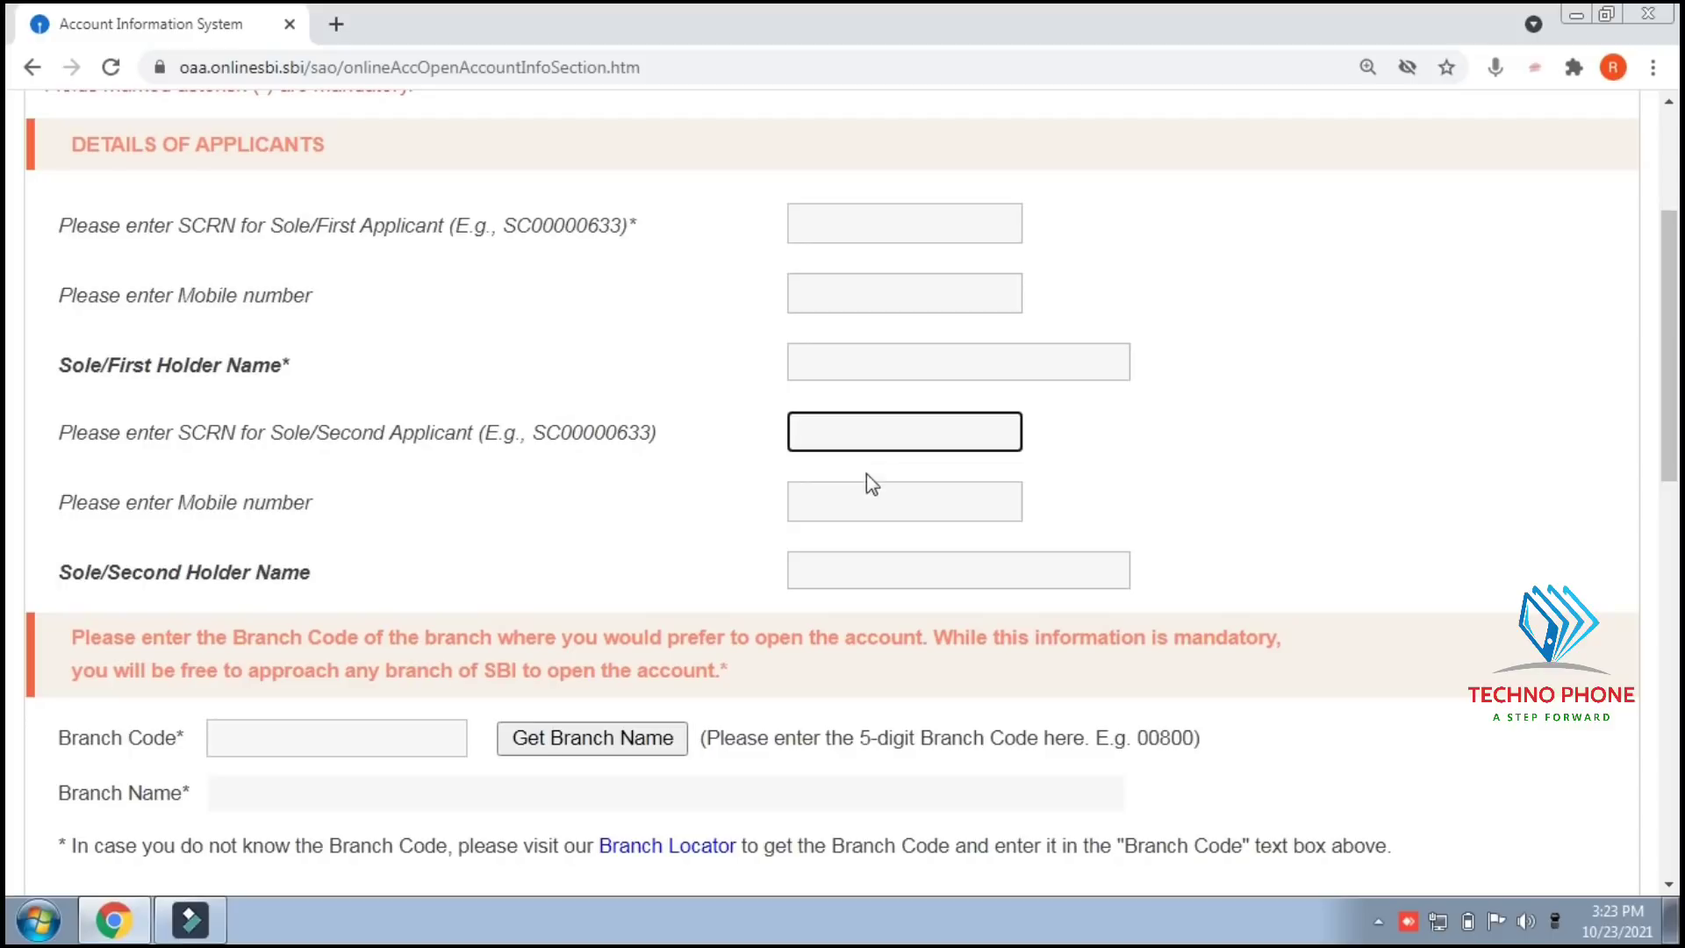
{"action": "left_click", "coordinate": [868, 501]}
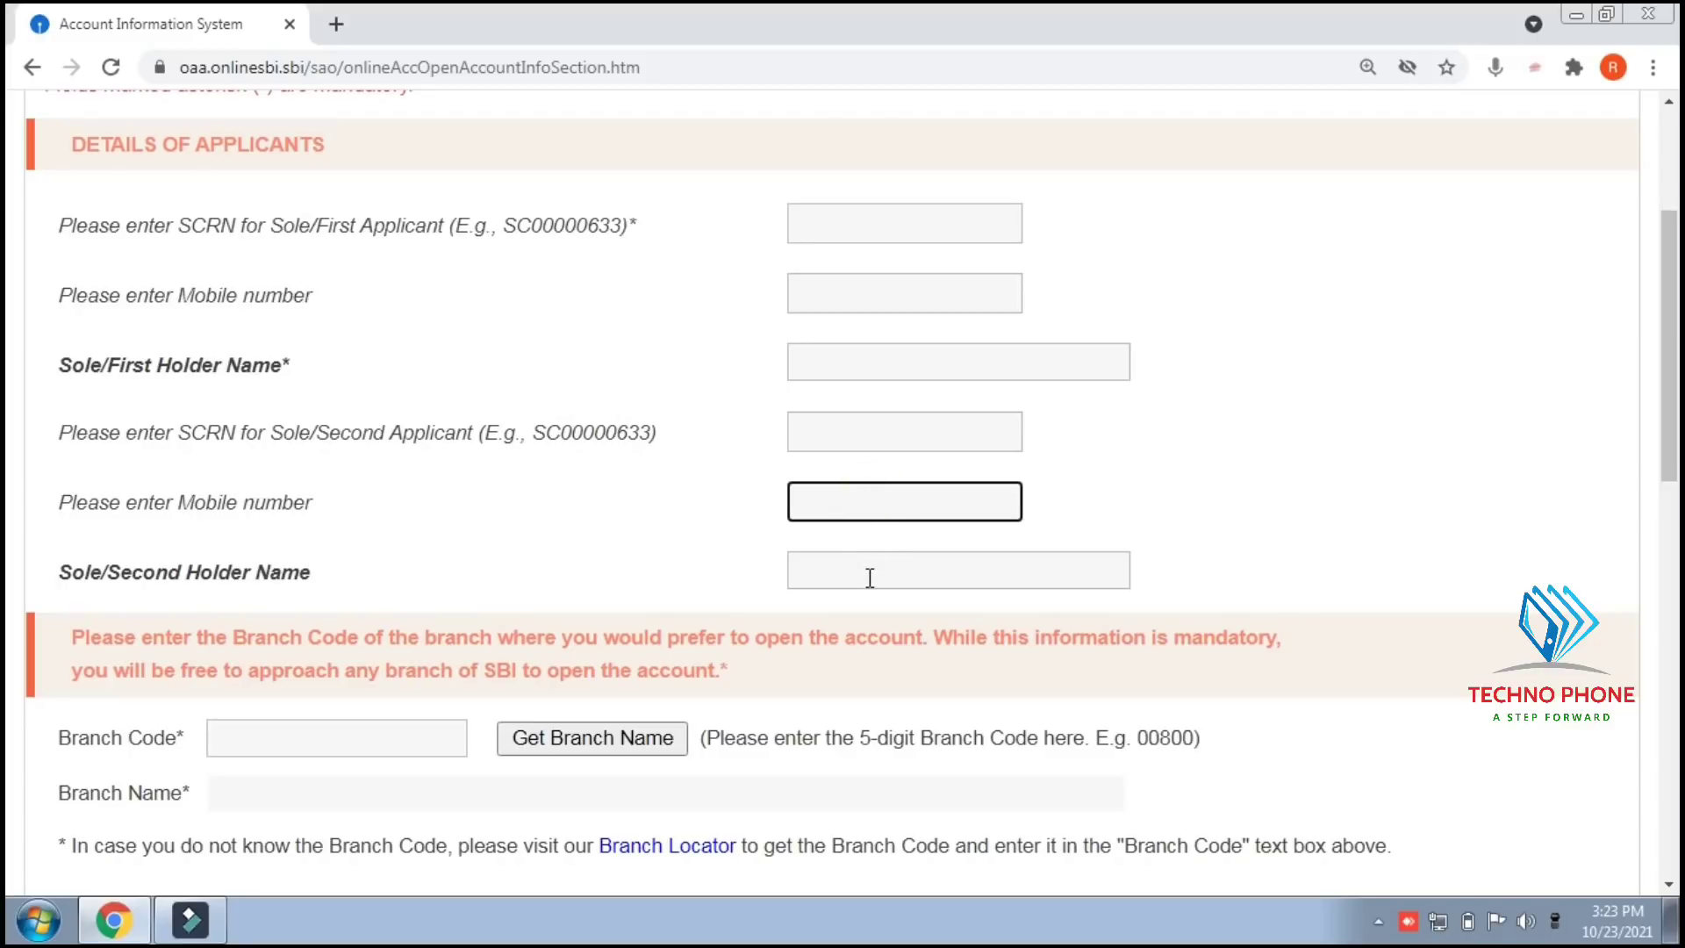
- Enter 15203 as the preferred branch's Branch Code and retrieve the branch name
{"action": "scroll", "coordinate": [9, 349], "scroll_direction": "down", "scroll_amount": 5}
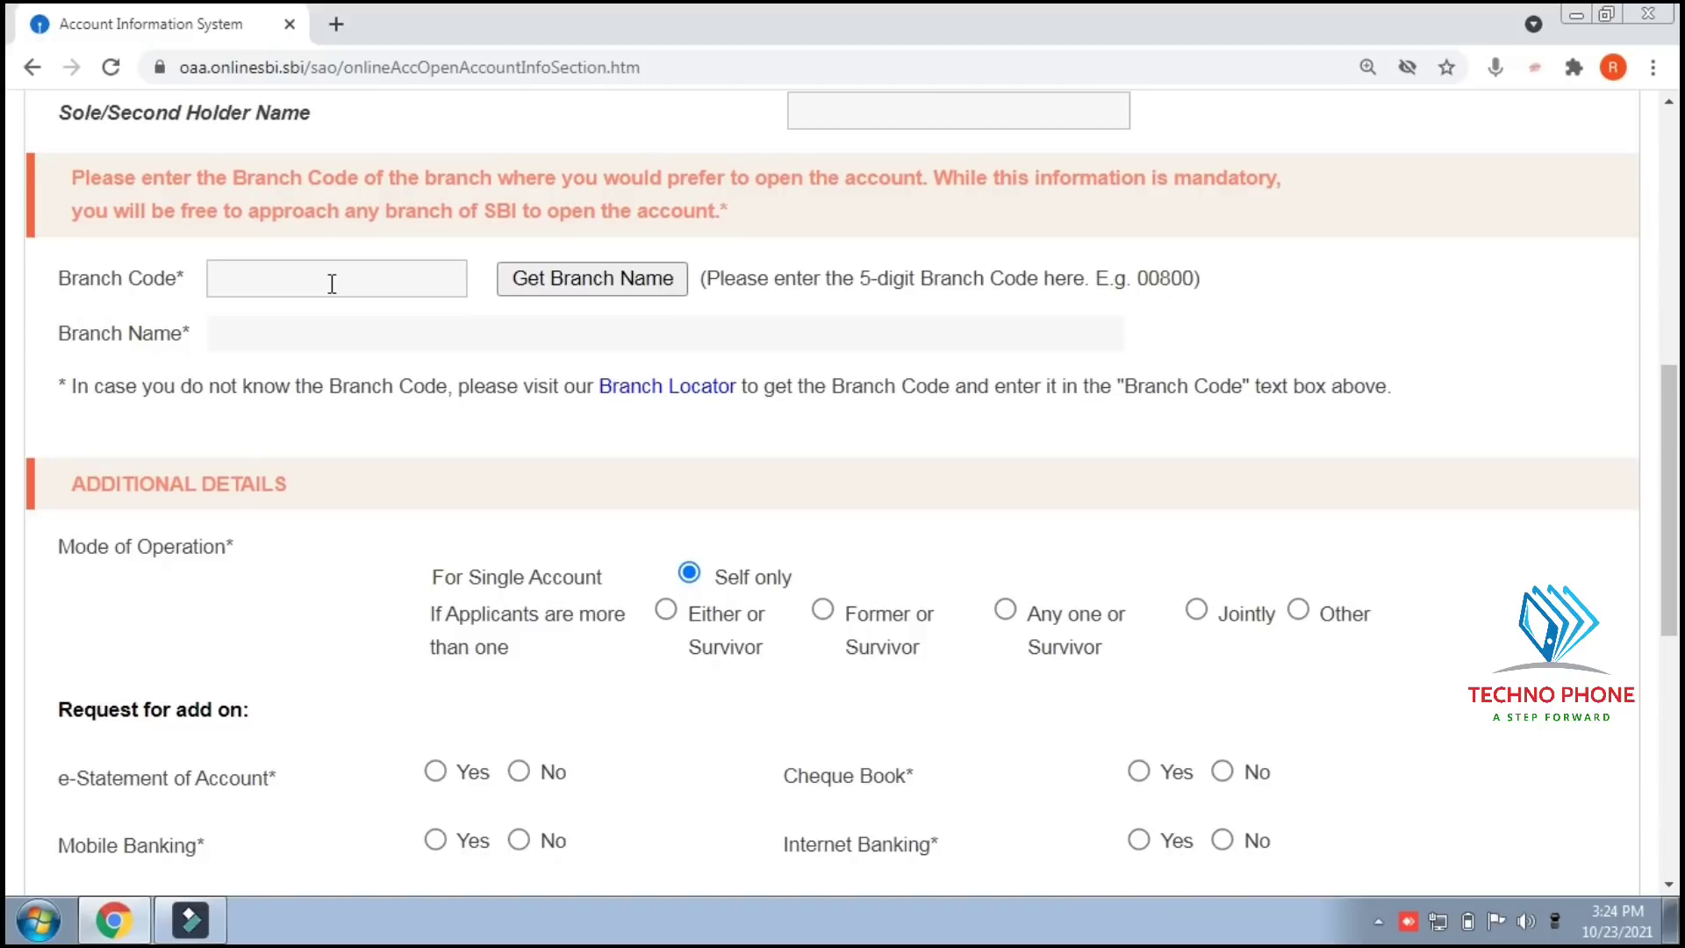
{"action": "scroll", "coordinate": [332, 283], "scroll_direction": "up", "scroll_amount": 2}
{"action": "left_click", "coordinate": [422, 425]}
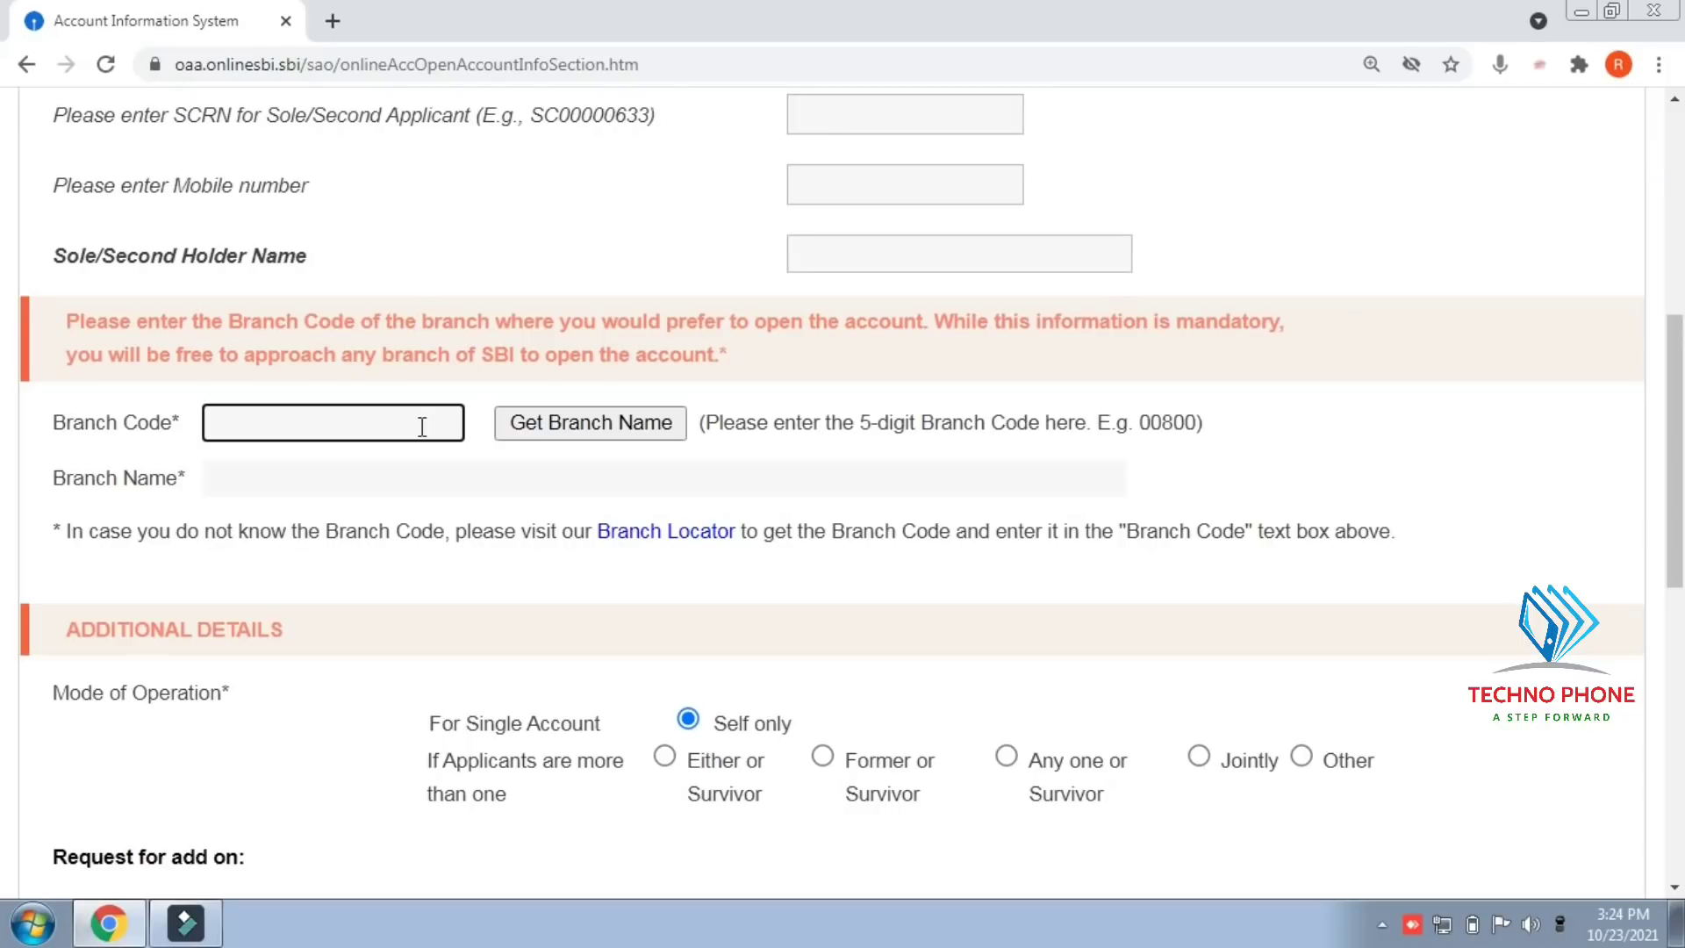
{"action": "type", "text": "15203"}
{"action": "left_click", "coordinate": [527, 433]}
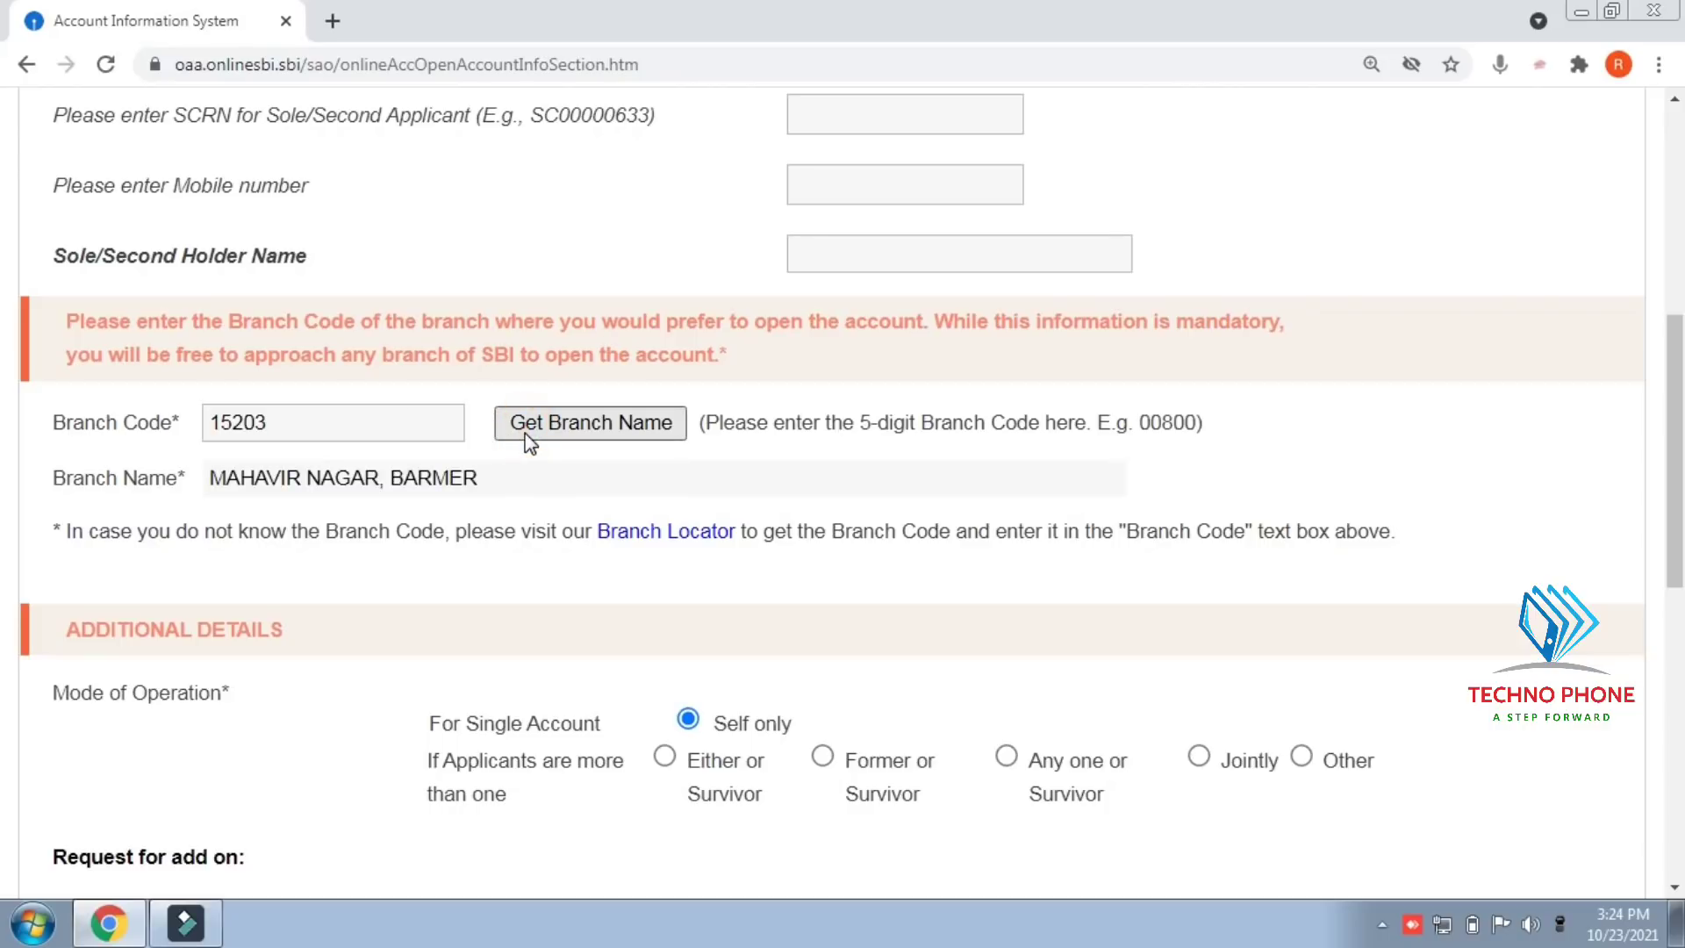
- Check the retrieved branch name by highlighting it in the Branch Name field
{"action": "left_click", "coordinate": [226, 483]}
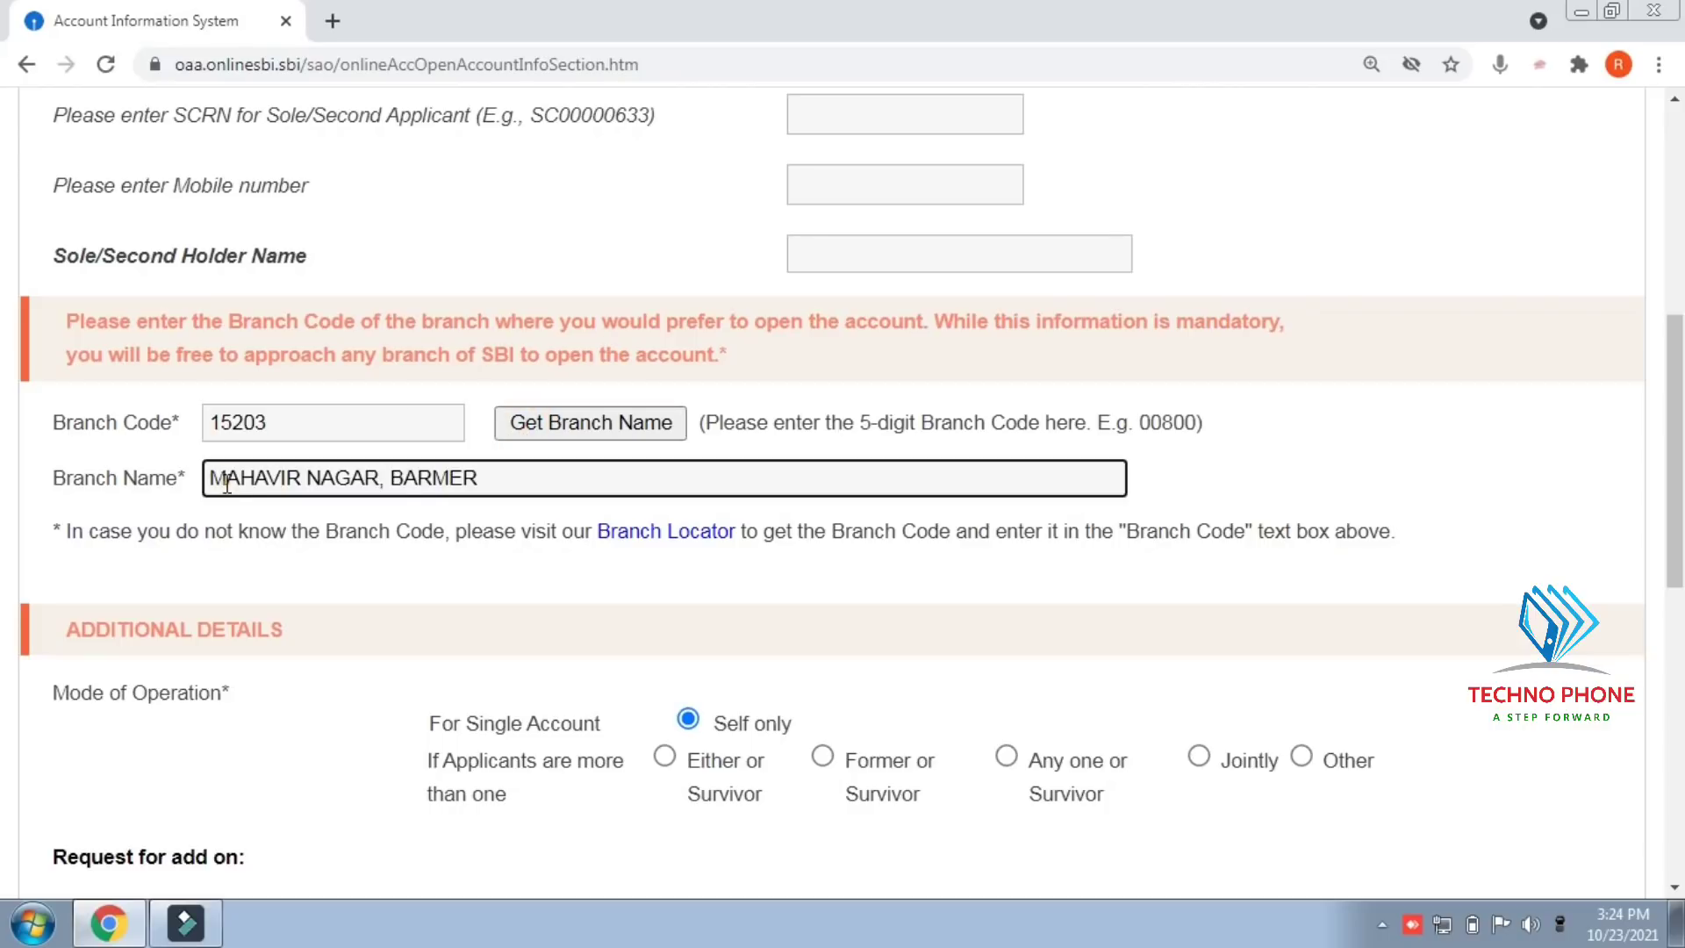
{"action": "left_click_drag", "start_coordinate": [227, 482], "coordinate": [467, 483]}
{"action": "left_click", "coordinate": [620, 459]}
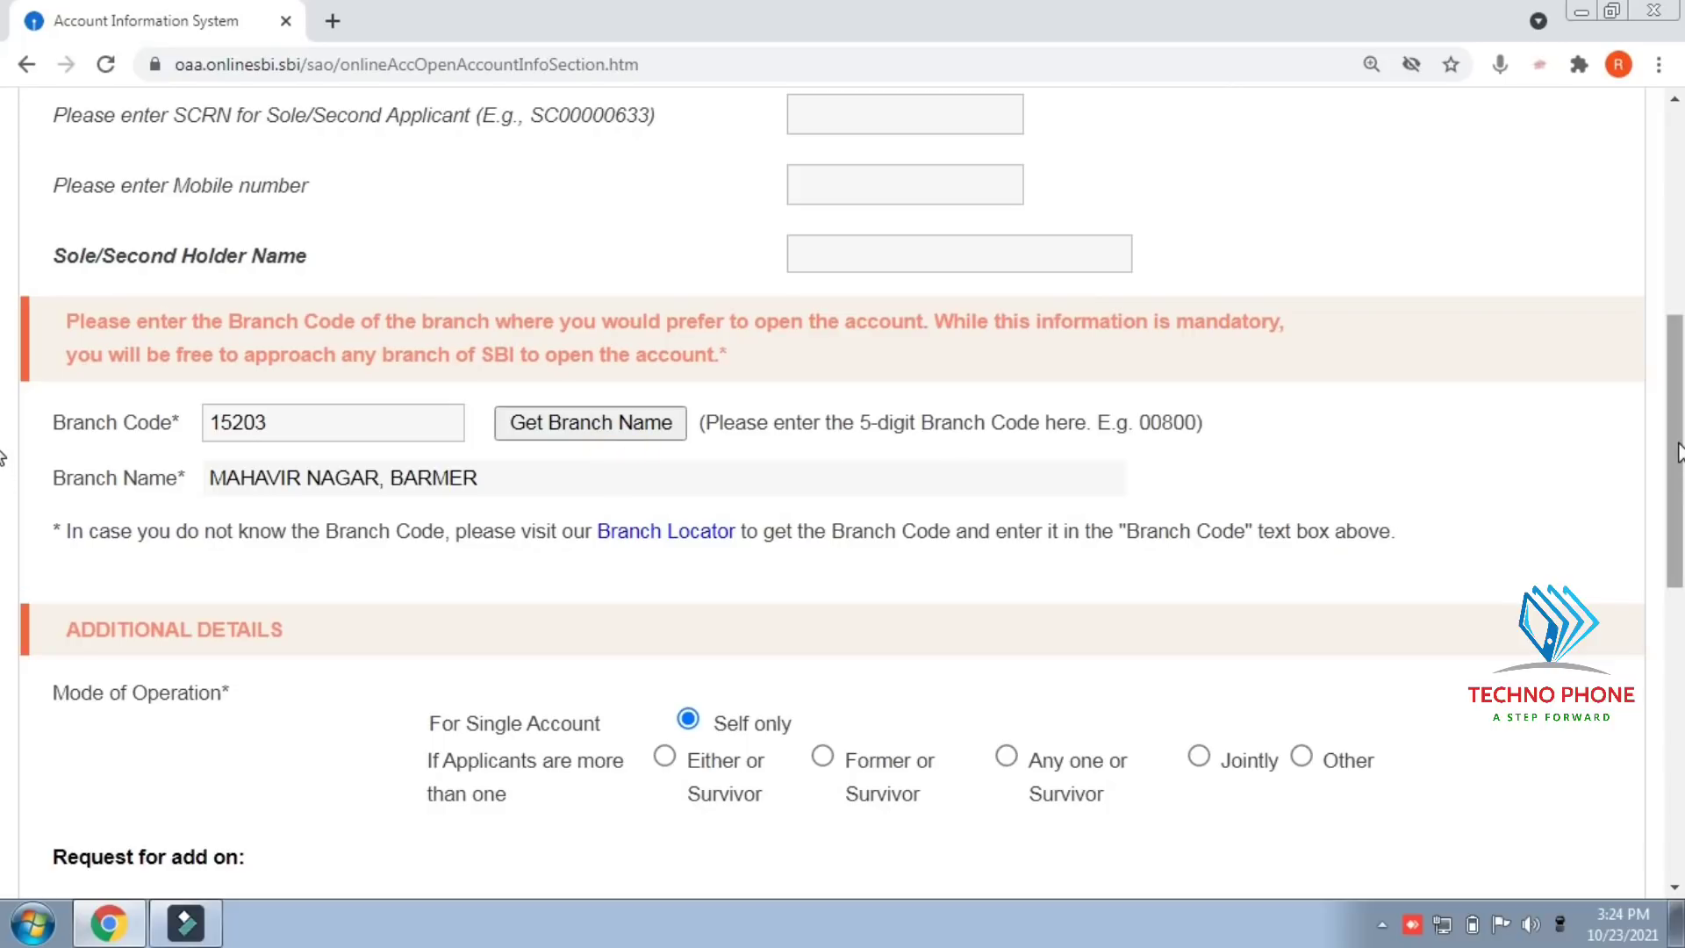
- Select Self only as the Mode of Operation and try to request the e-Statement of Account add-on with Yes
{"action": "left_click_drag", "start_coordinate": [1678, 452], "coordinate": [1680, 634]}
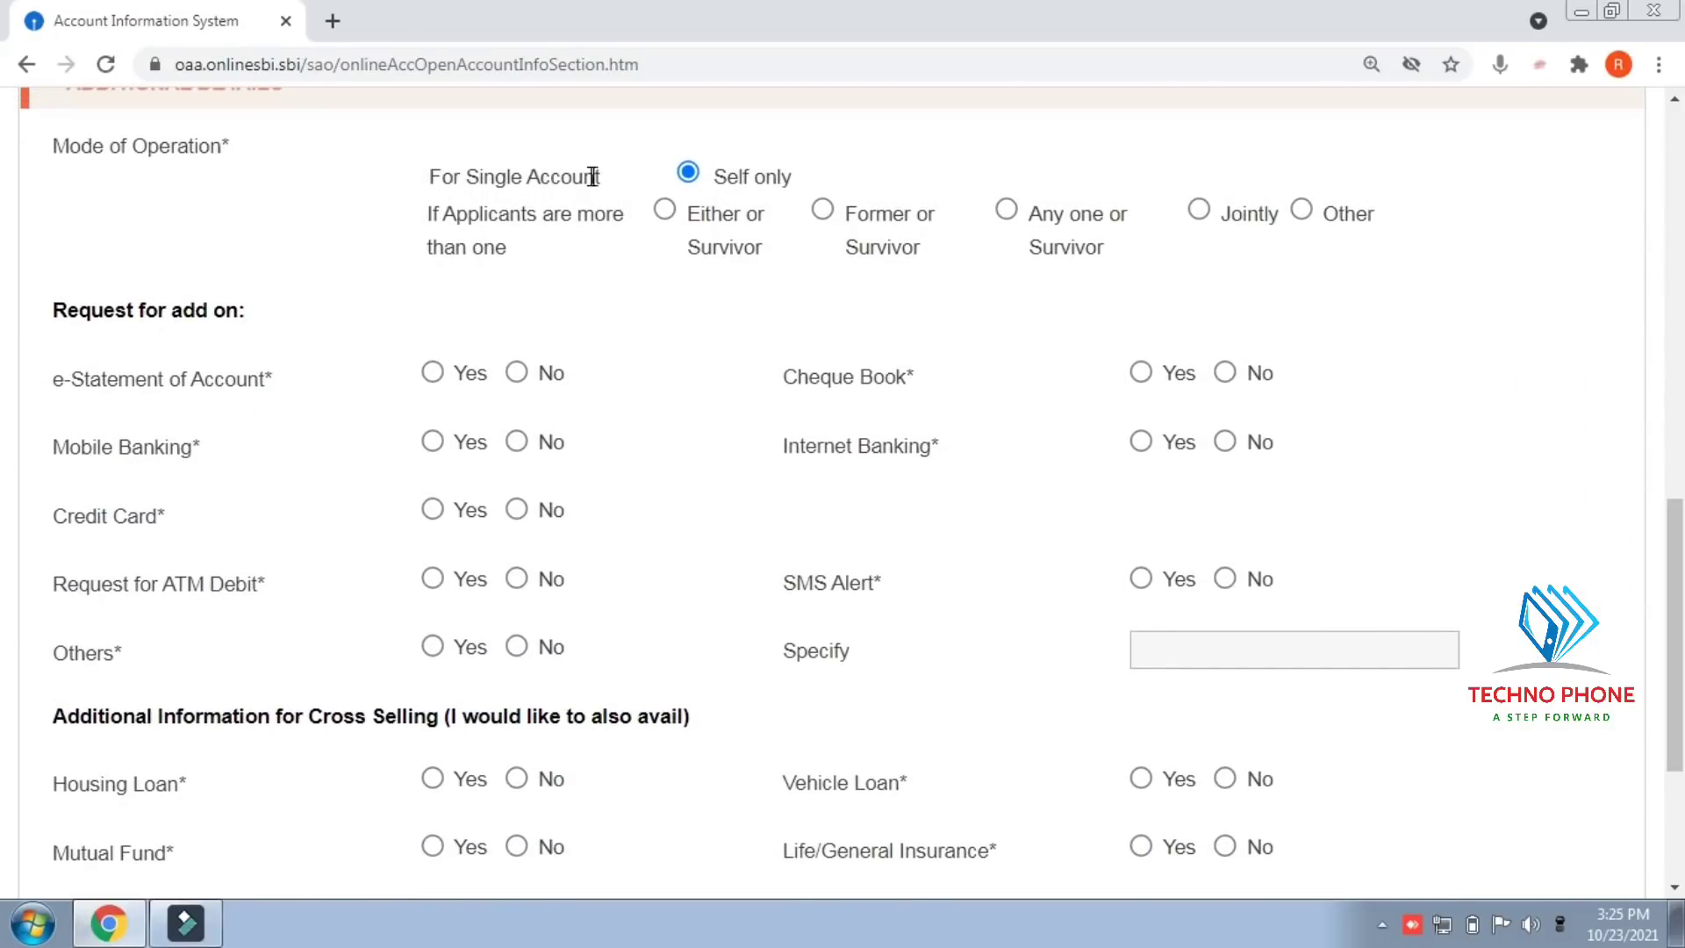
{"action": "left_click", "coordinate": [689, 176]}
{"action": "left_click", "coordinate": [431, 376]}
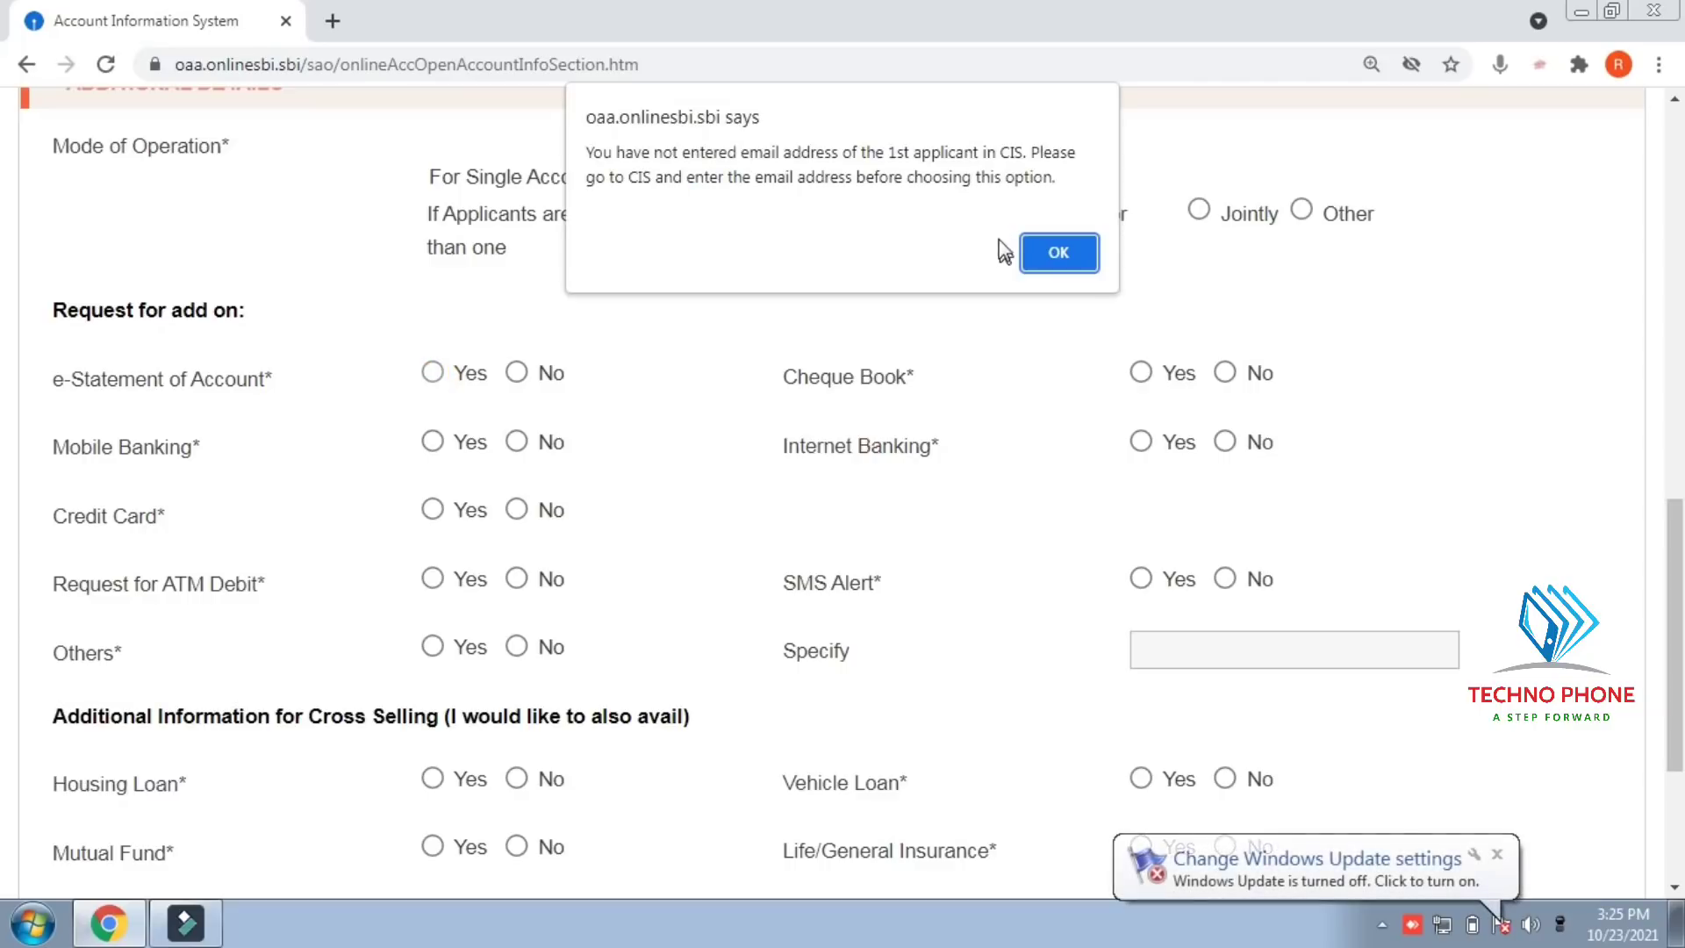
{"action": "left_click", "coordinate": [1060, 264]}
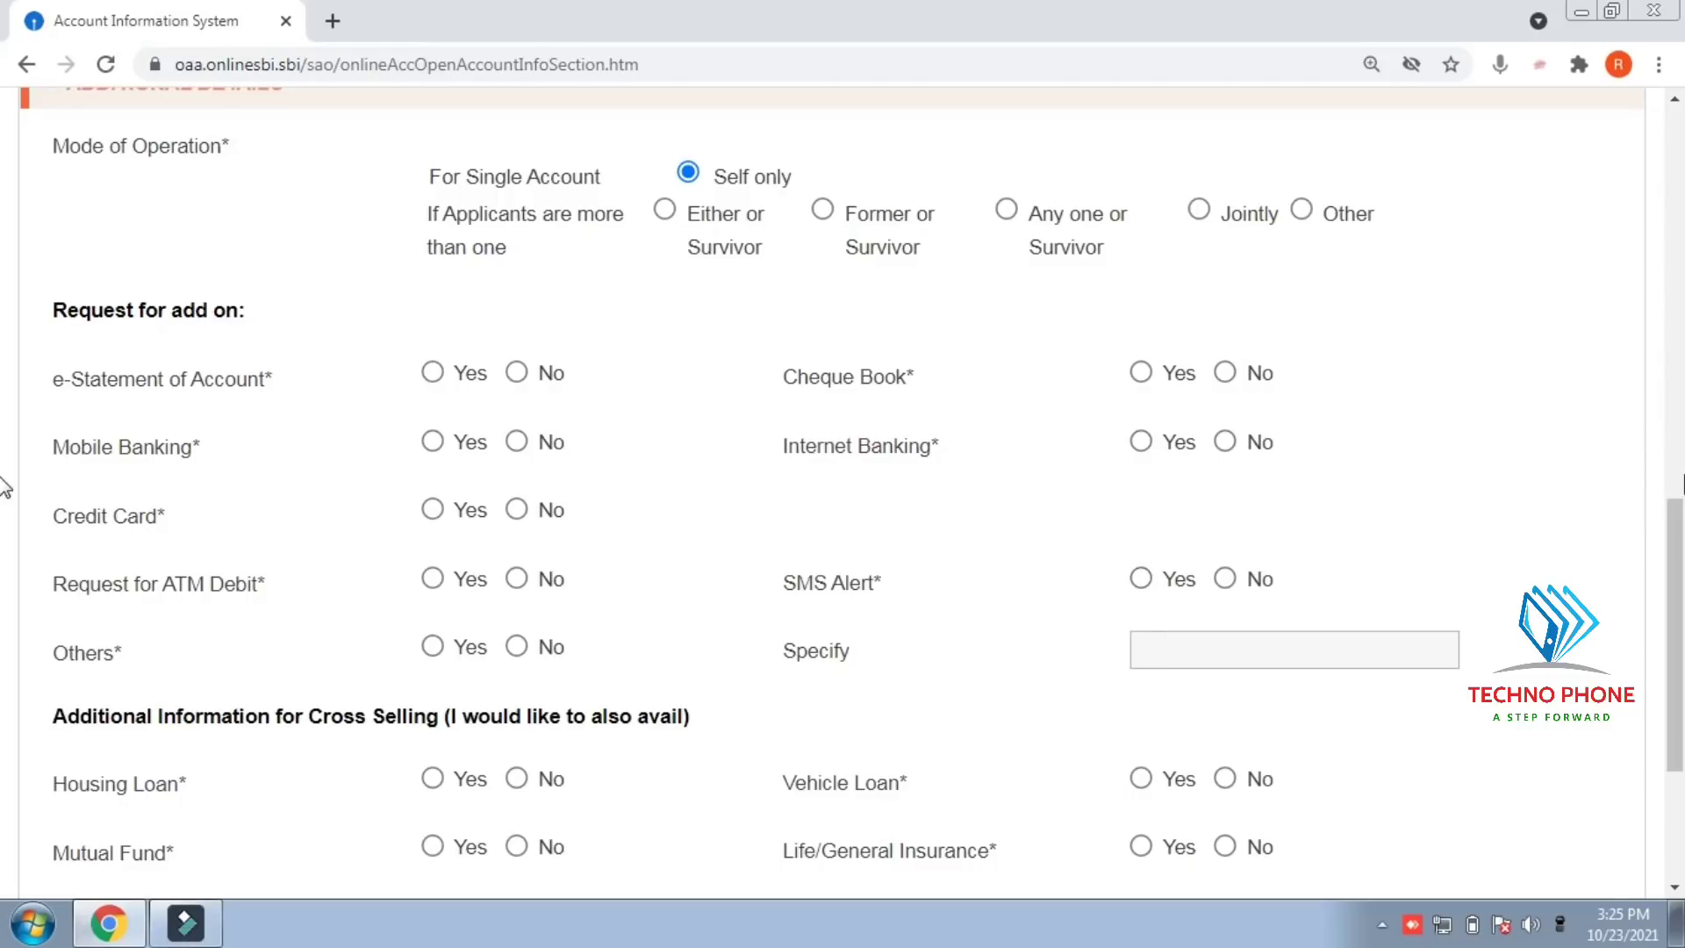
- Choose to nominate a person in this account and examine the deposit and nominee fields of Form DA-1
{"action": "scroll", "coordinate": [4, 571], "scroll_direction": "down", "scroll_amount": 4}
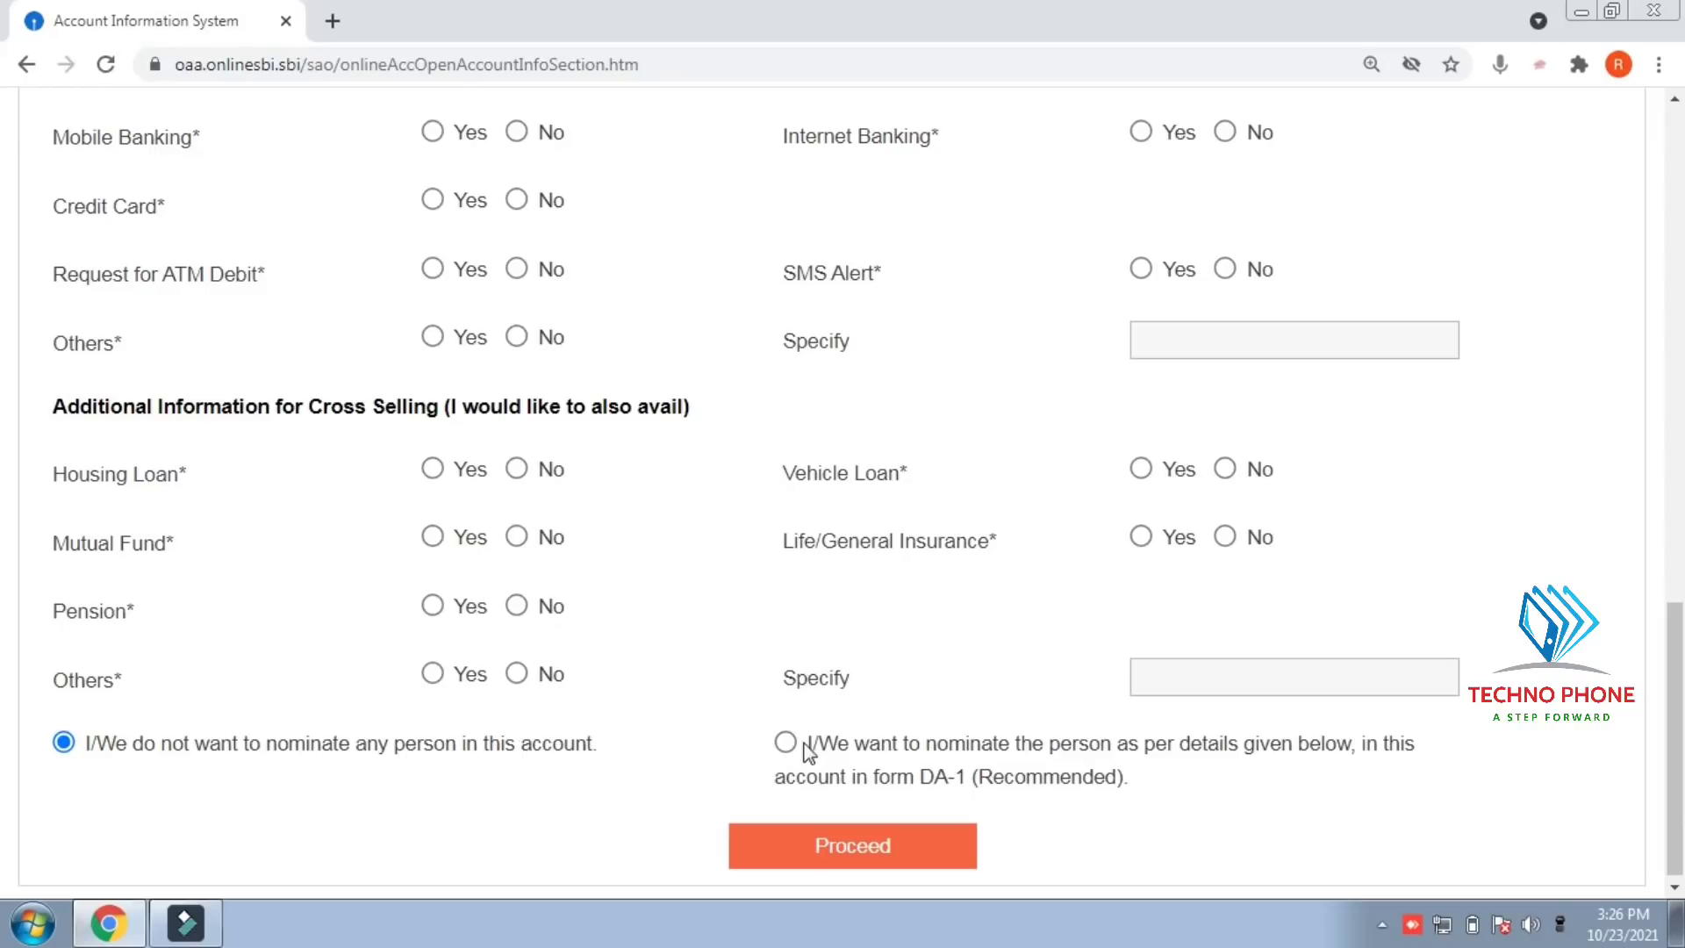
{"action": "left_click", "coordinate": [773, 743]}
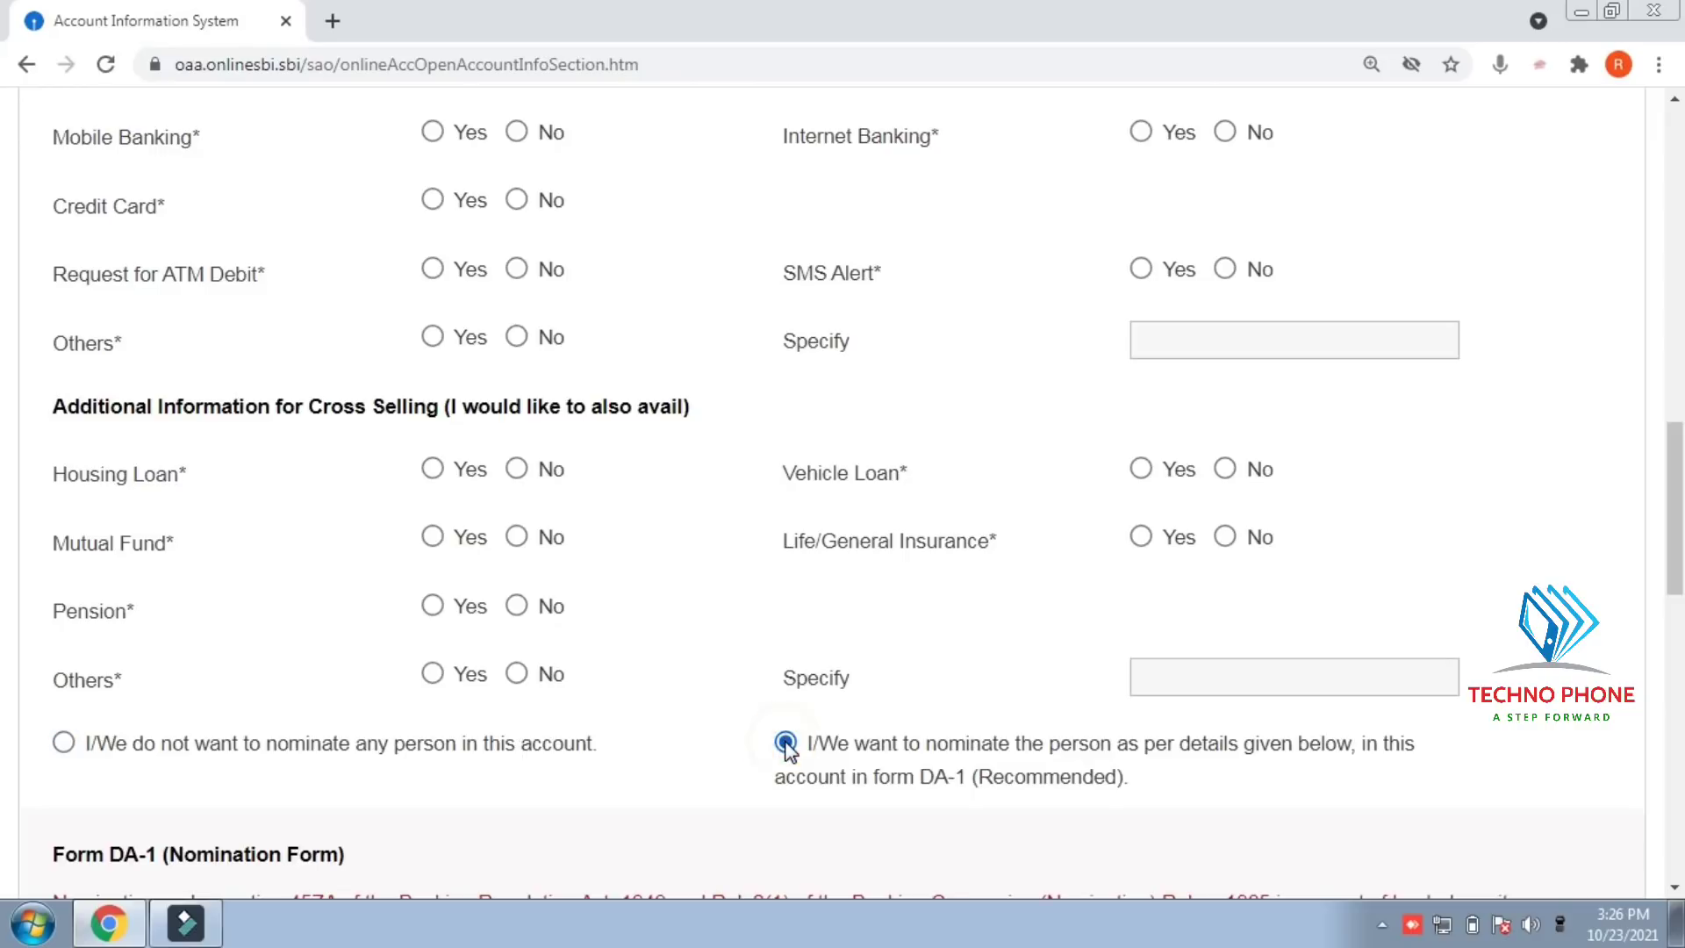
{"action": "scroll", "coordinate": [5, 614], "scroll_direction": "down", "scroll_amount": 7}
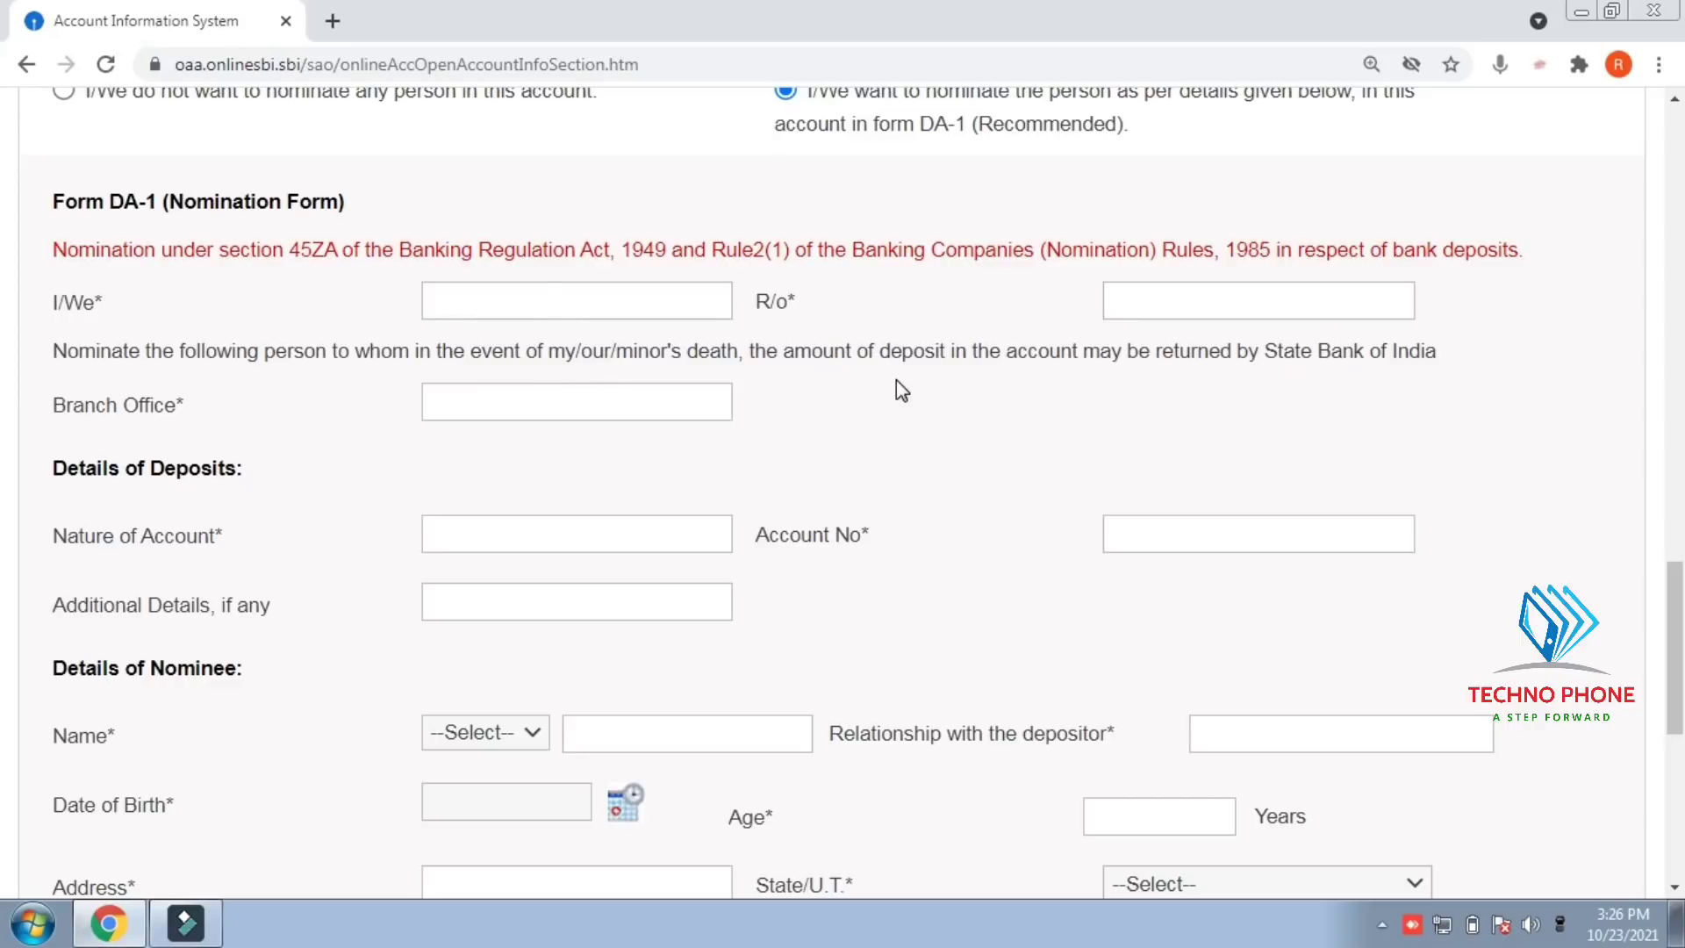
{"action": "left_click", "coordinate": [1672, 620]}
{"action": "left_click_drag", "start_coordinate": [1672, 620], "coordinate": [1681, 788]}
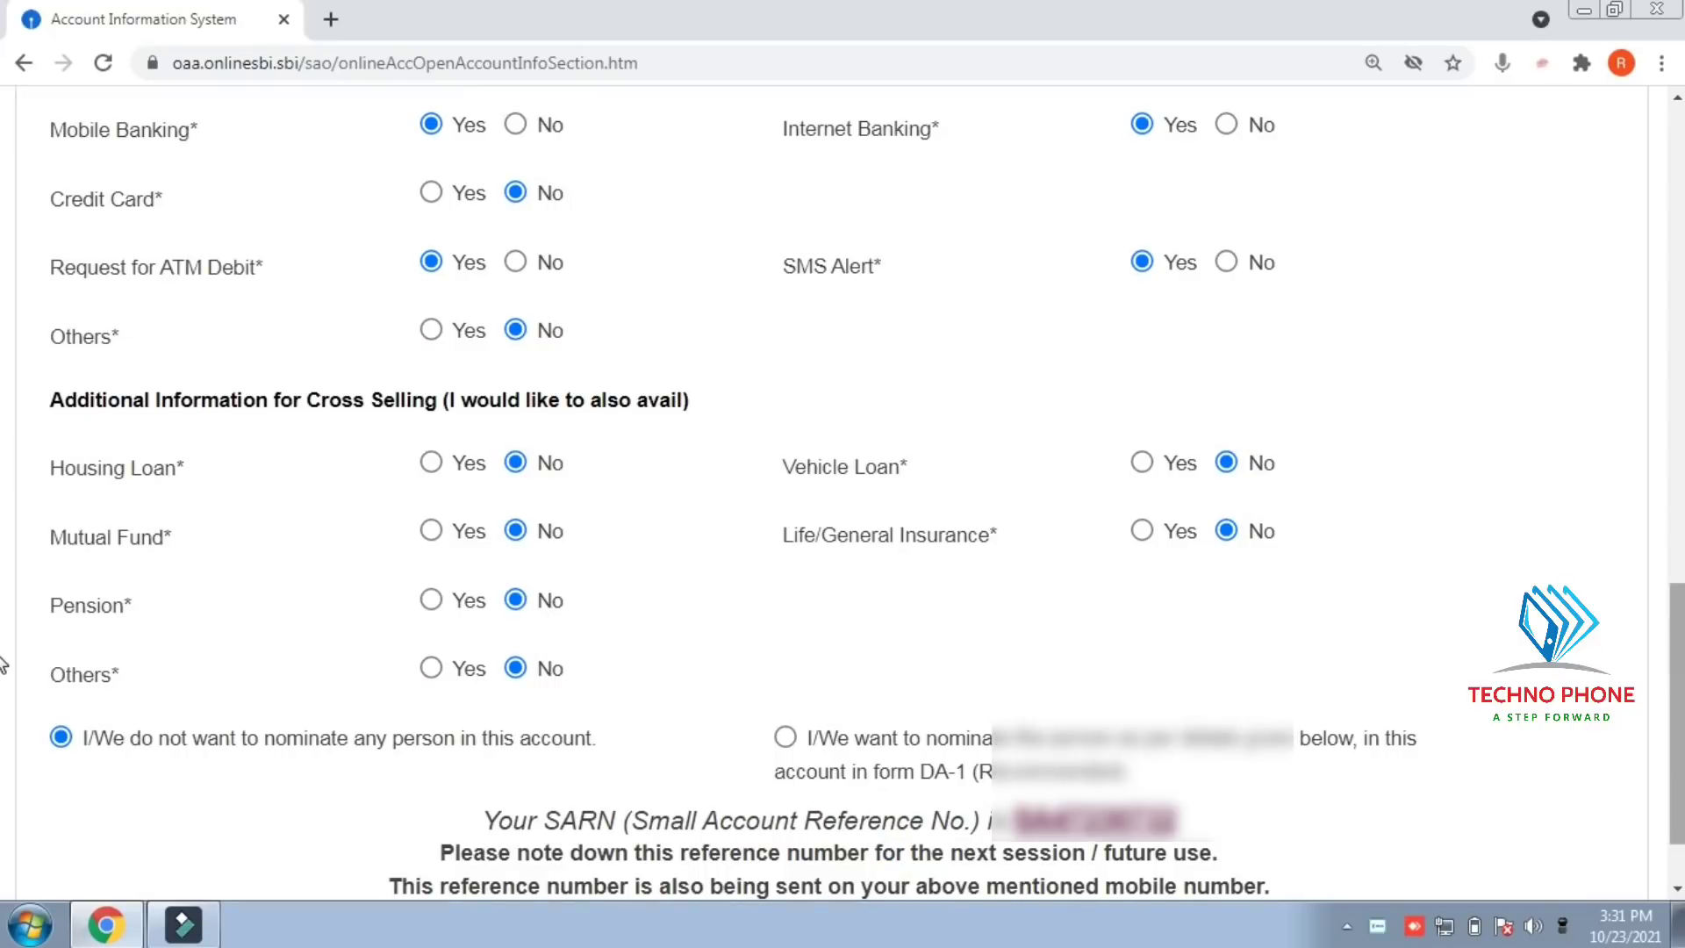
- Highlight the SARN for reference, save the Account Information Section and acknowledge the submission notice
{"action": "scroll", "coordinate": [4, 739], "scroll_direction": "down", "scroll_amount": 2}
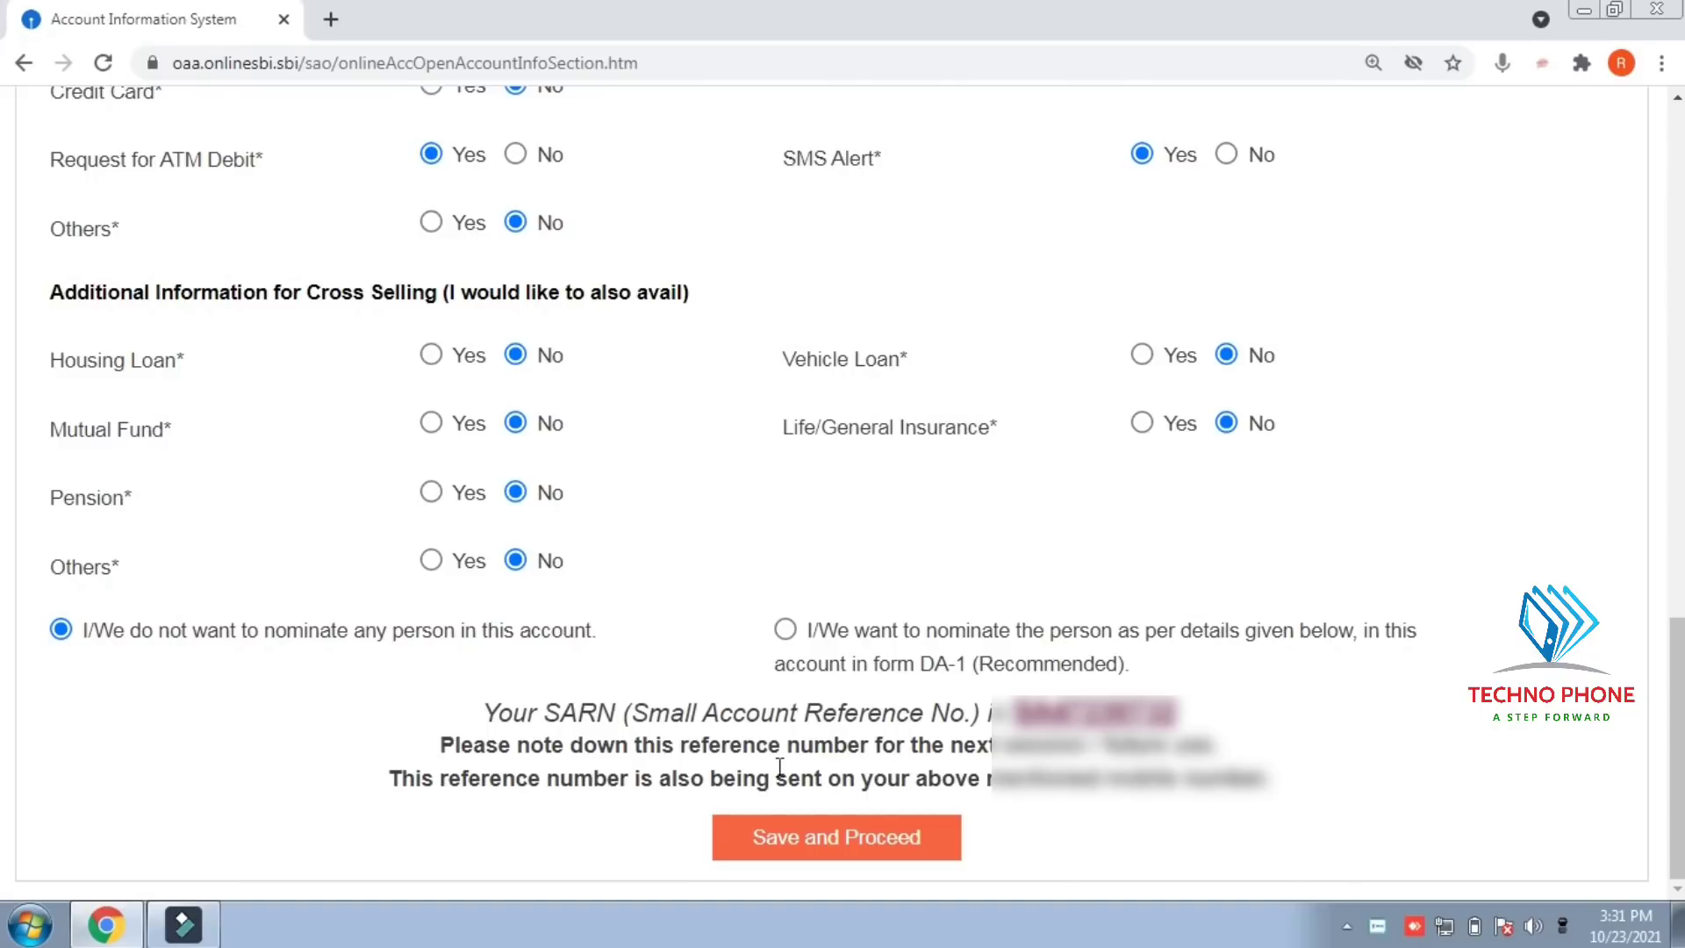
{"action": "left_click_drag", "start_coordinate": [1009, 707], "coordinate": [1229, 713]}
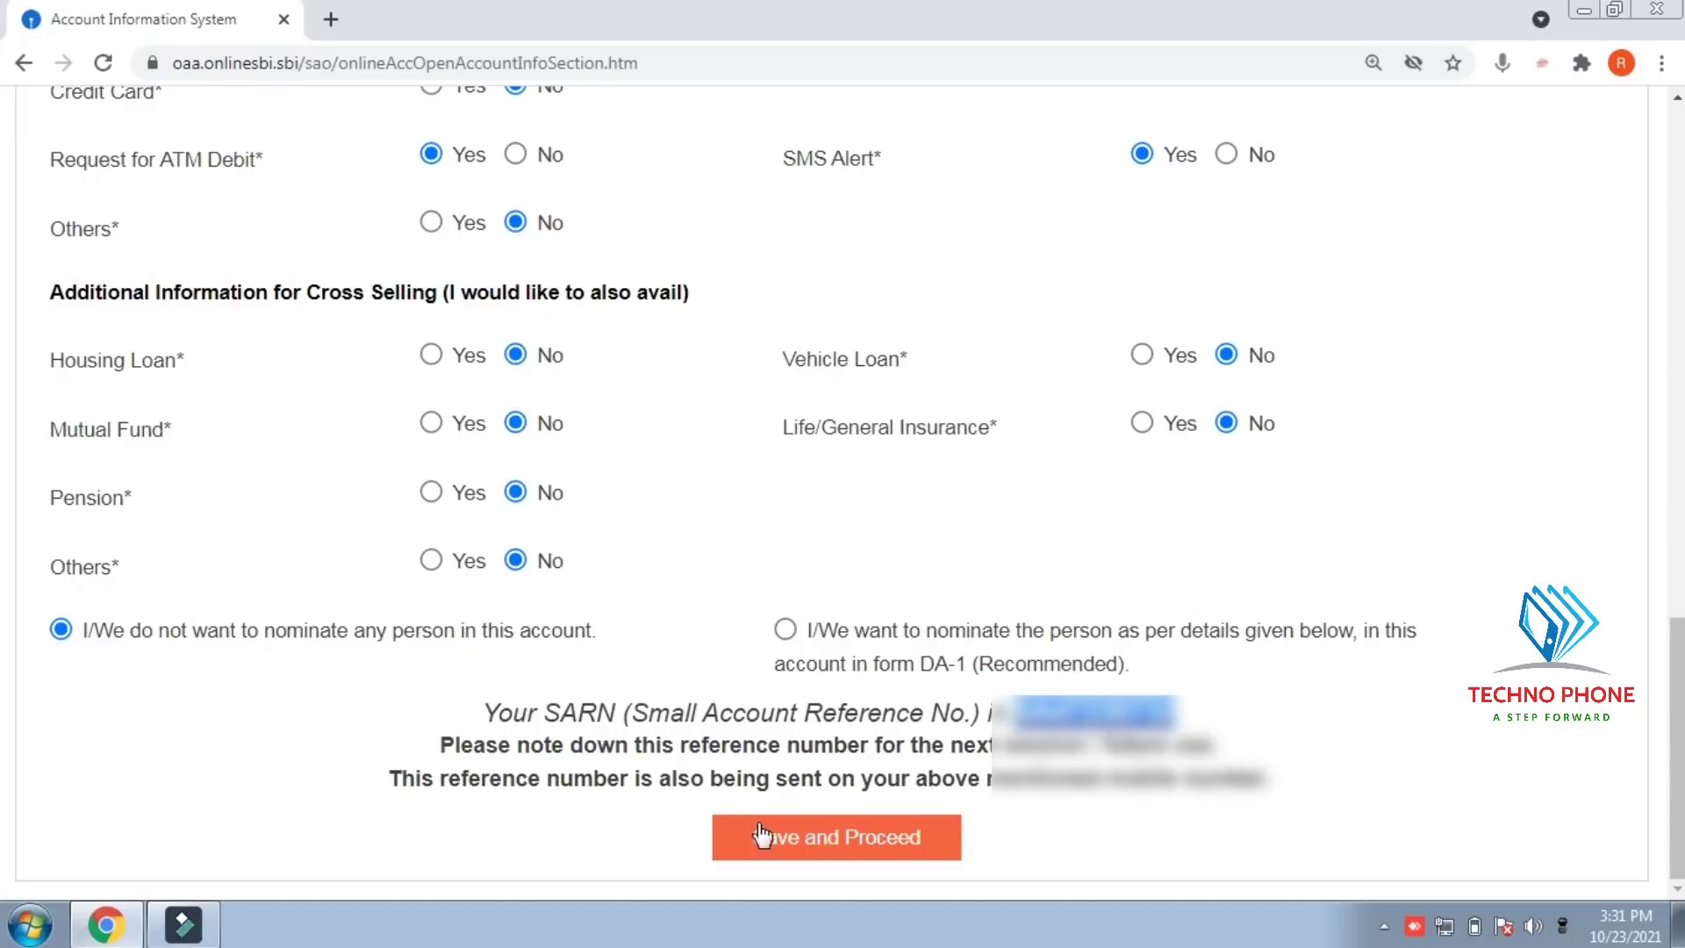
{"action": "left_click", "coordinate": [829, 838]}
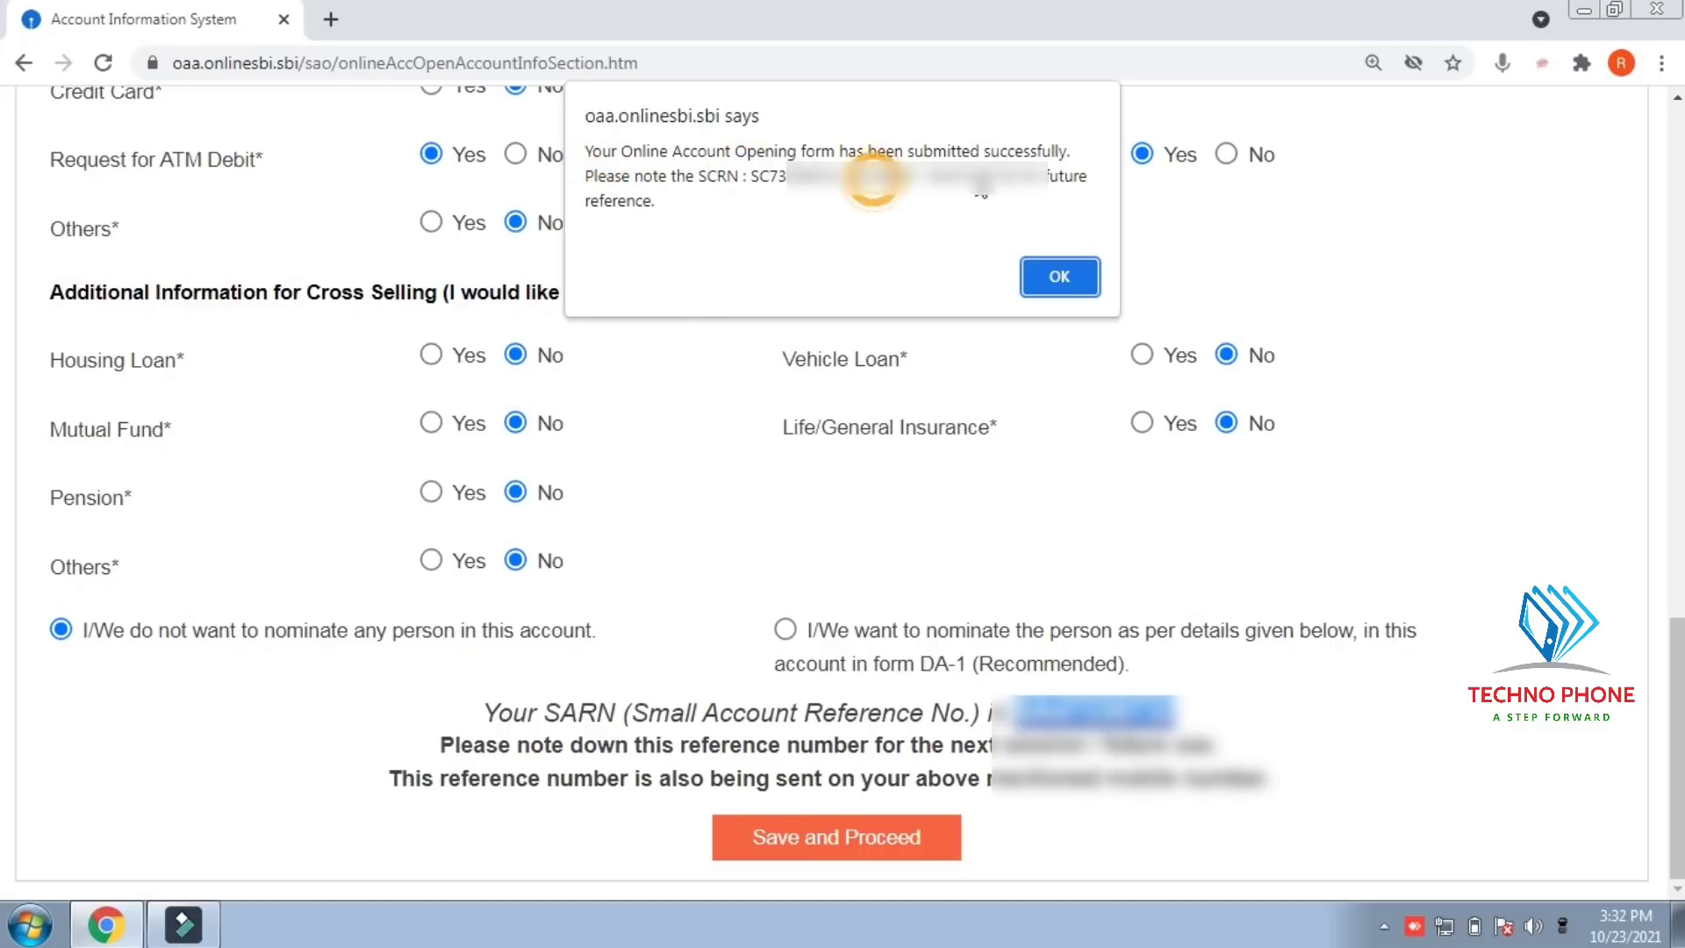
{"action": "left_click", "coordinate": [1060, 277]}
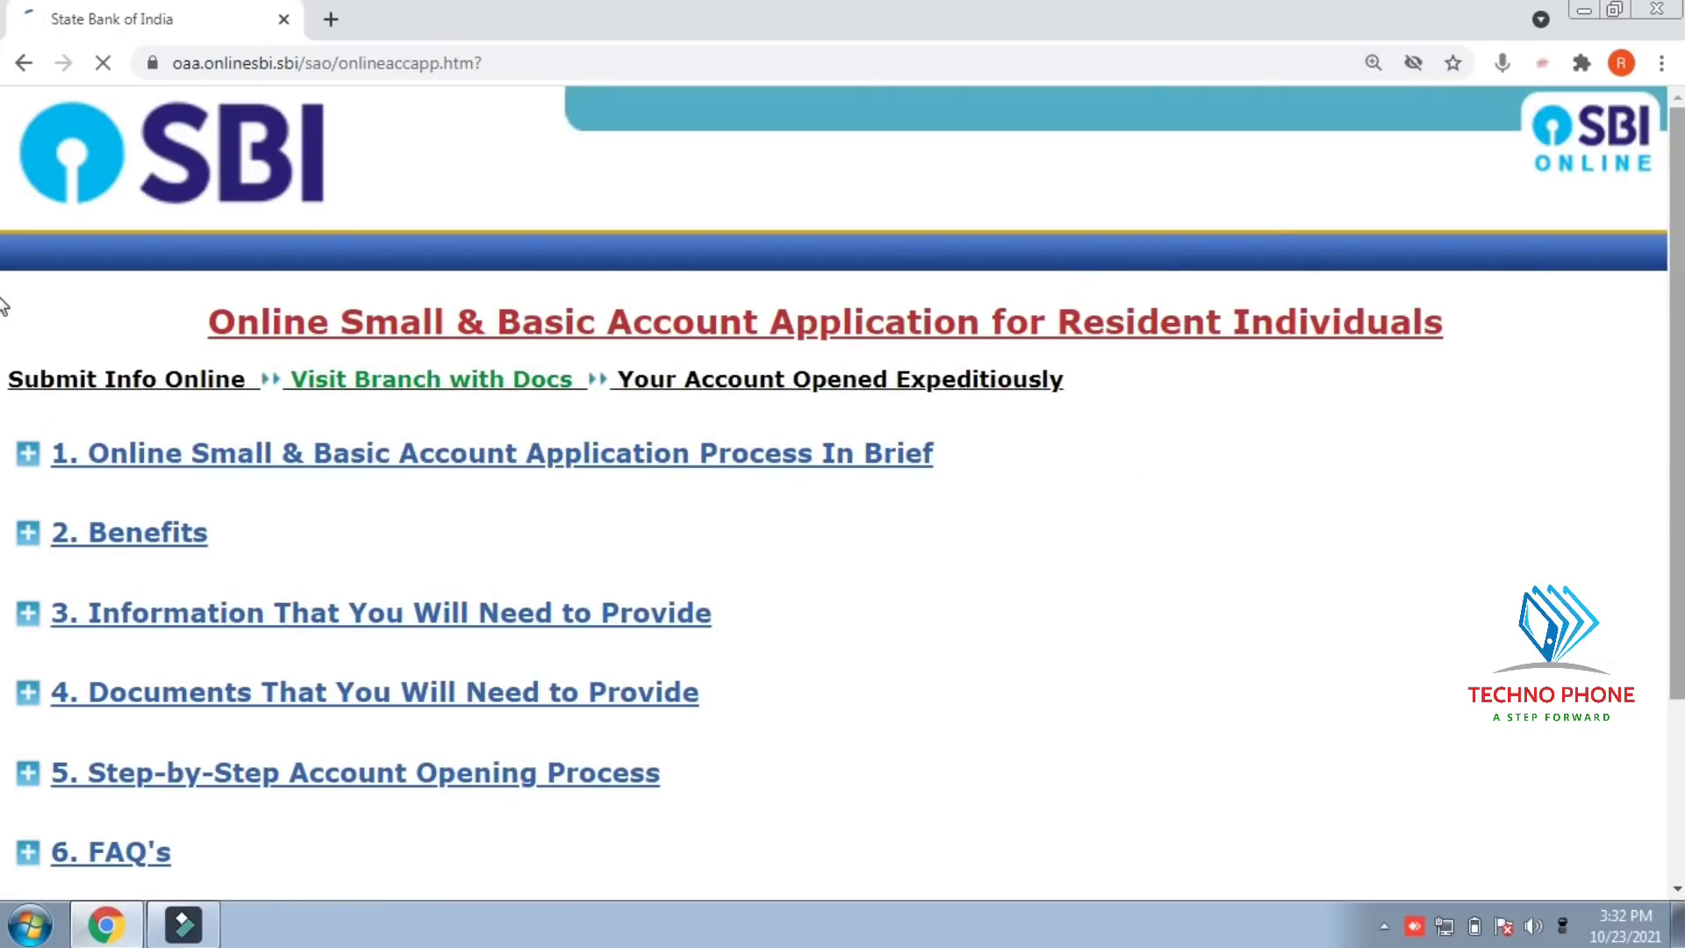
- Expand START NOW on the application page and open the Print Account Opening Form section
{"action": "scroll", "coordinate": [3, 526], "scroll_direction": "down", "scroll_amount": 3}
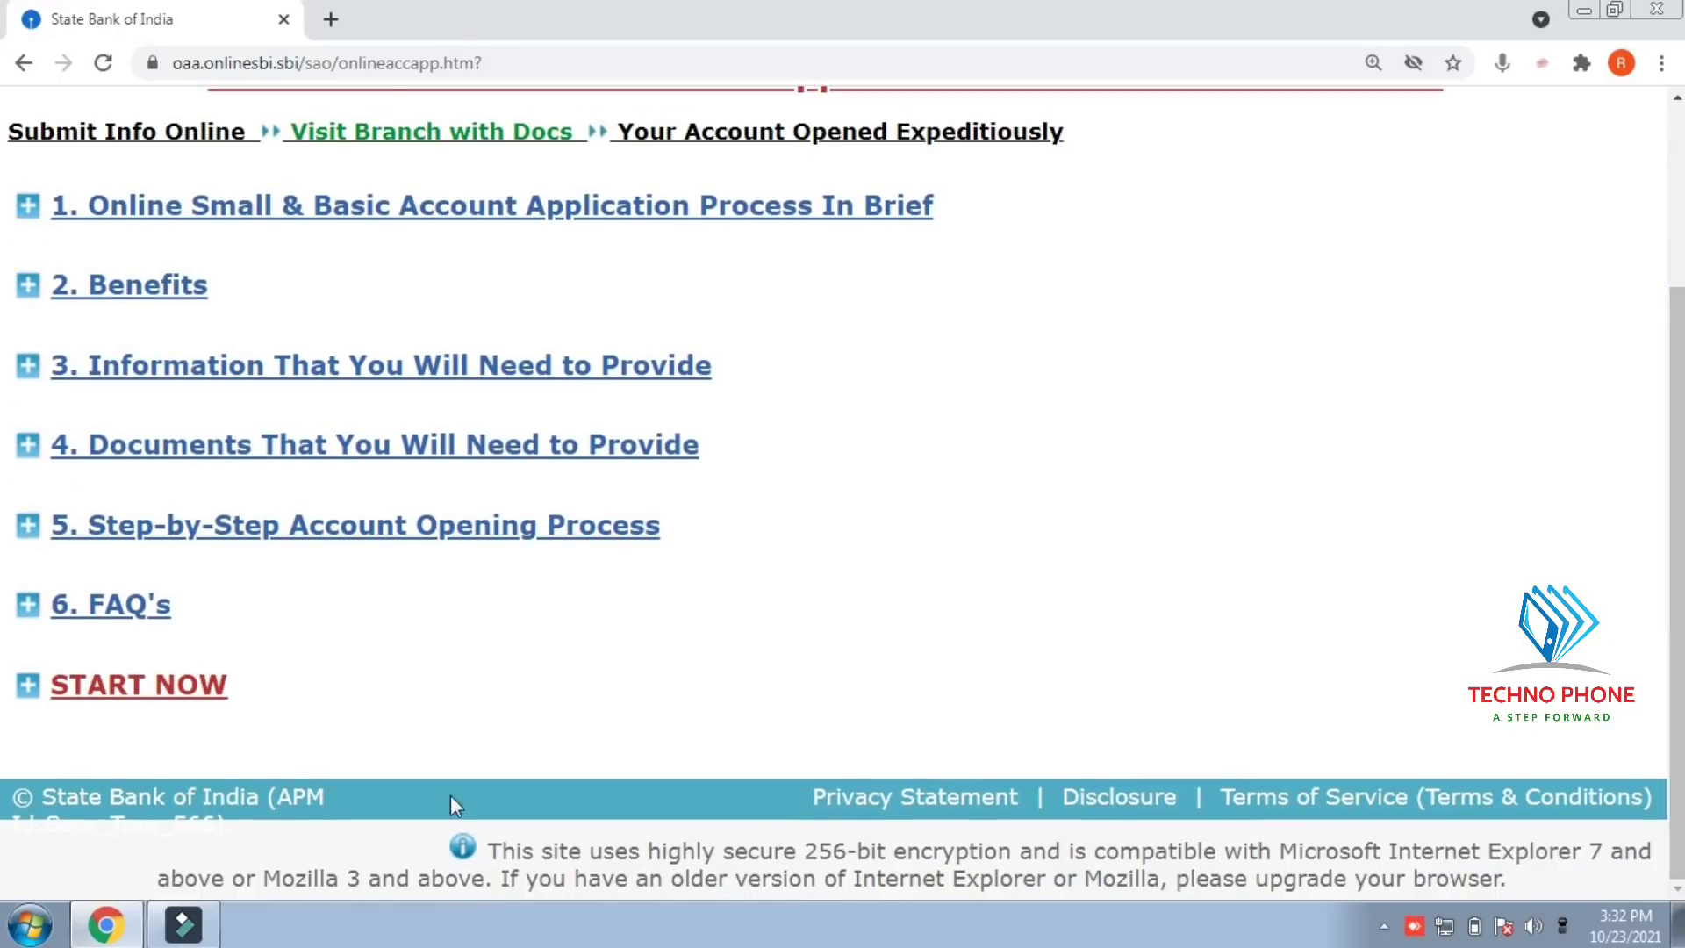
{"action": "left_click", "coordinate": [188, 699]}
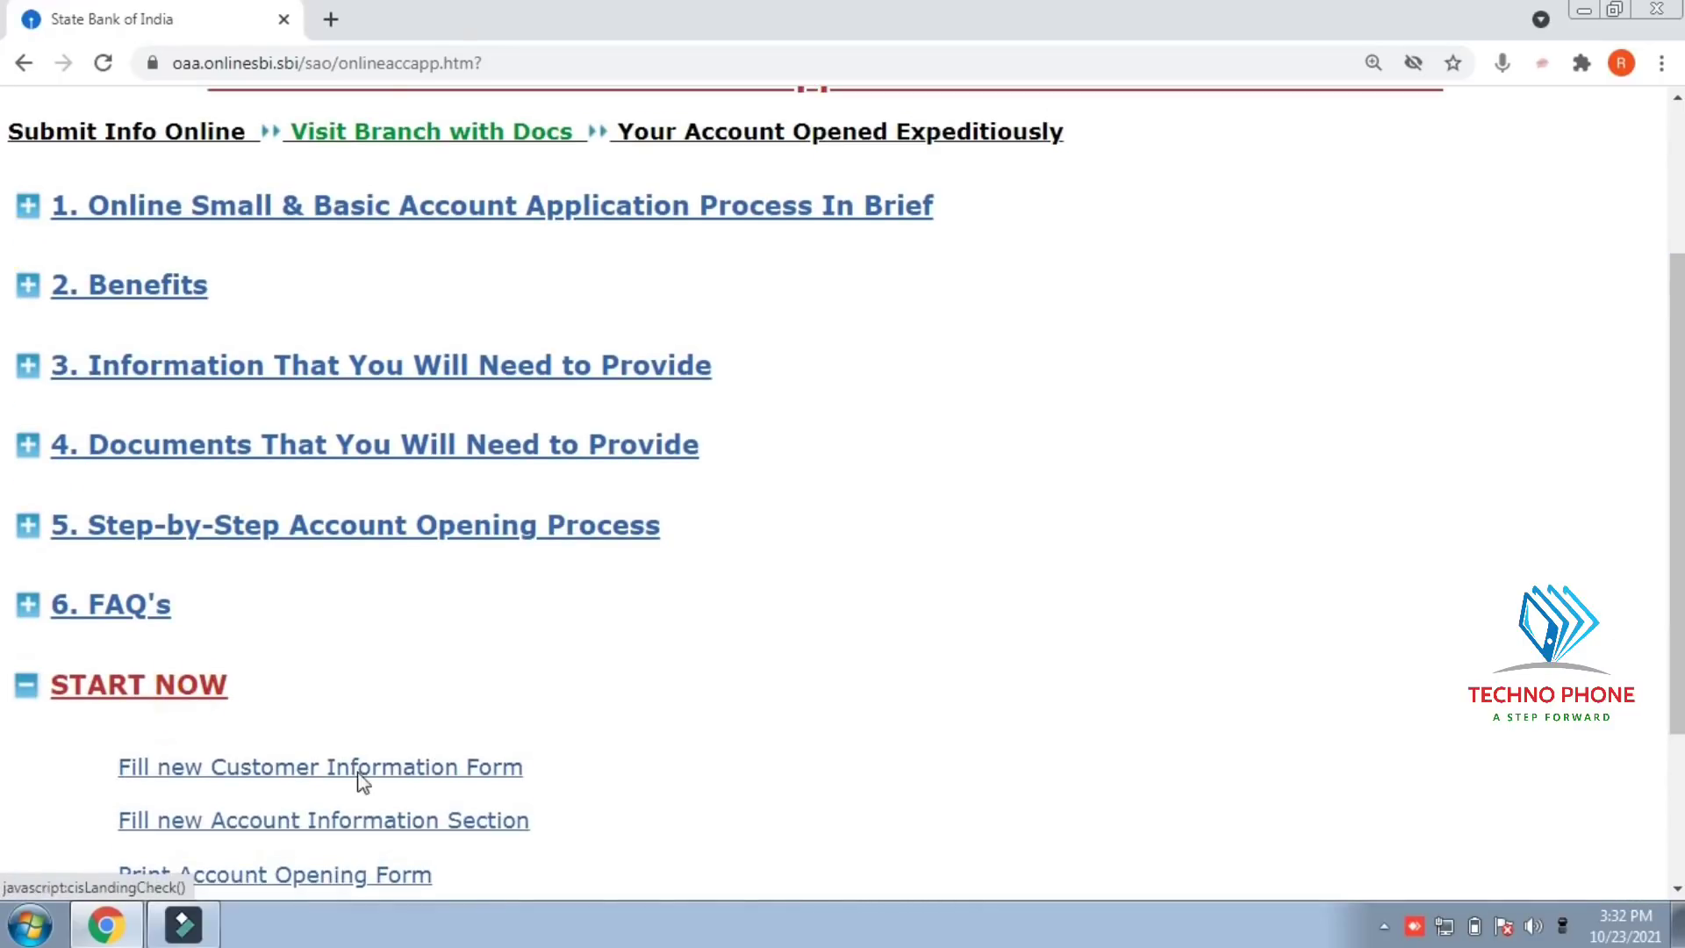
{"action": "scroll", "coordinate": [1672, 531], "scroll_direction": "down", "scroll_amount": 3}
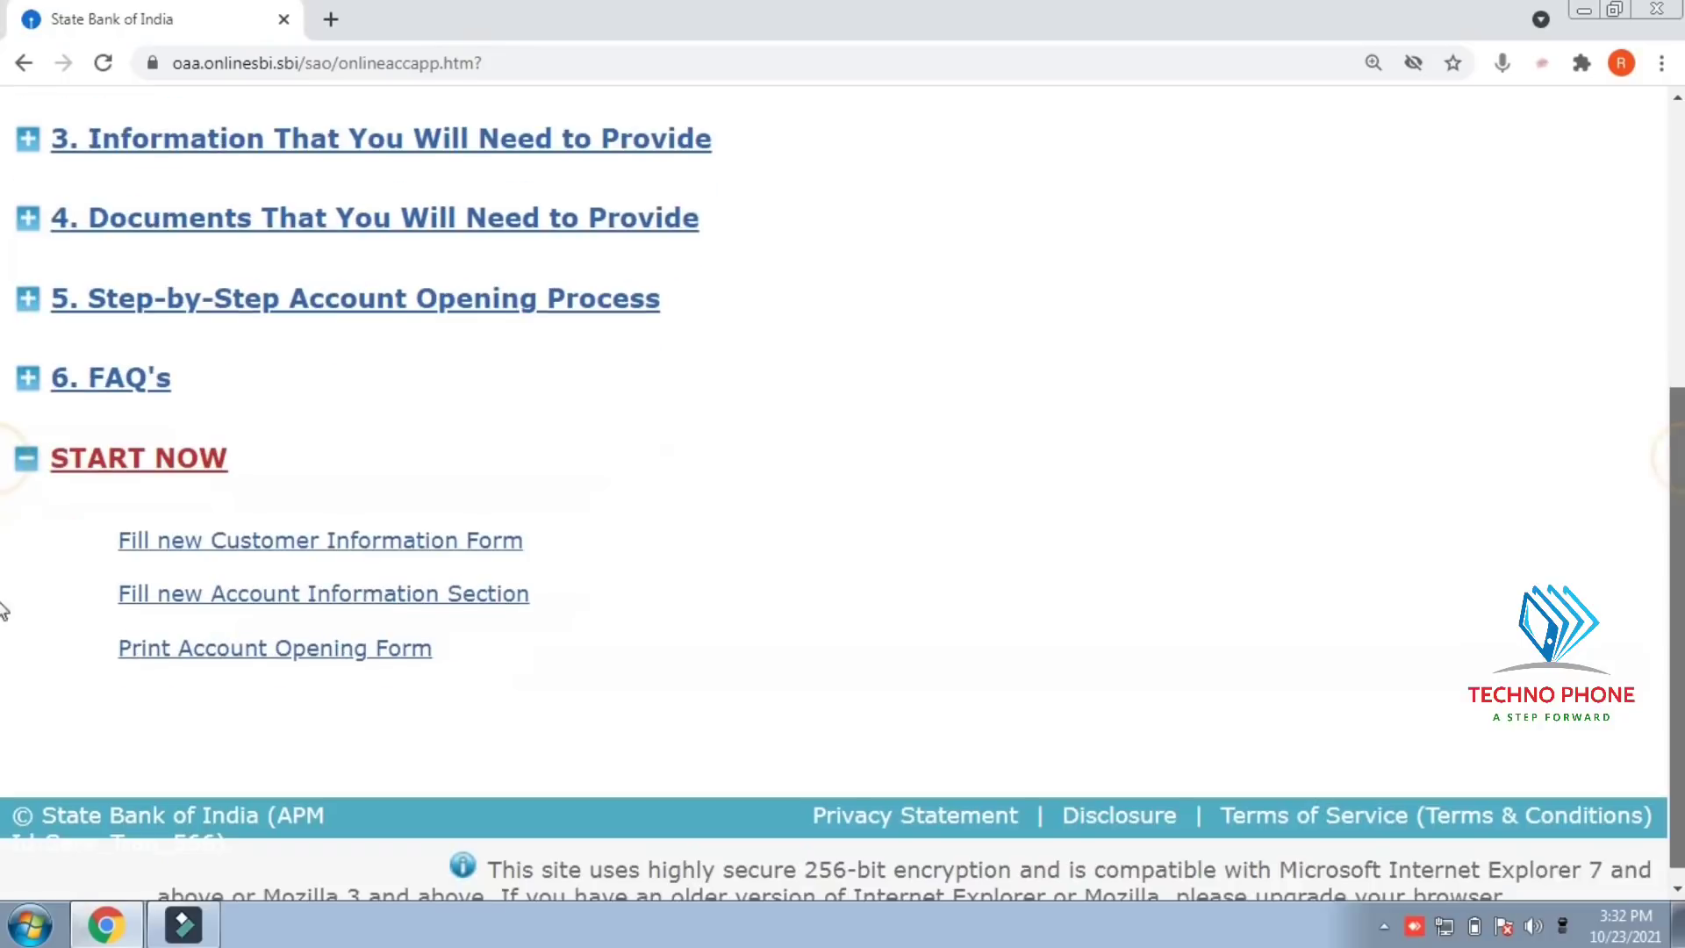
{"action": "left_click", "coordinate": [331, 651]}
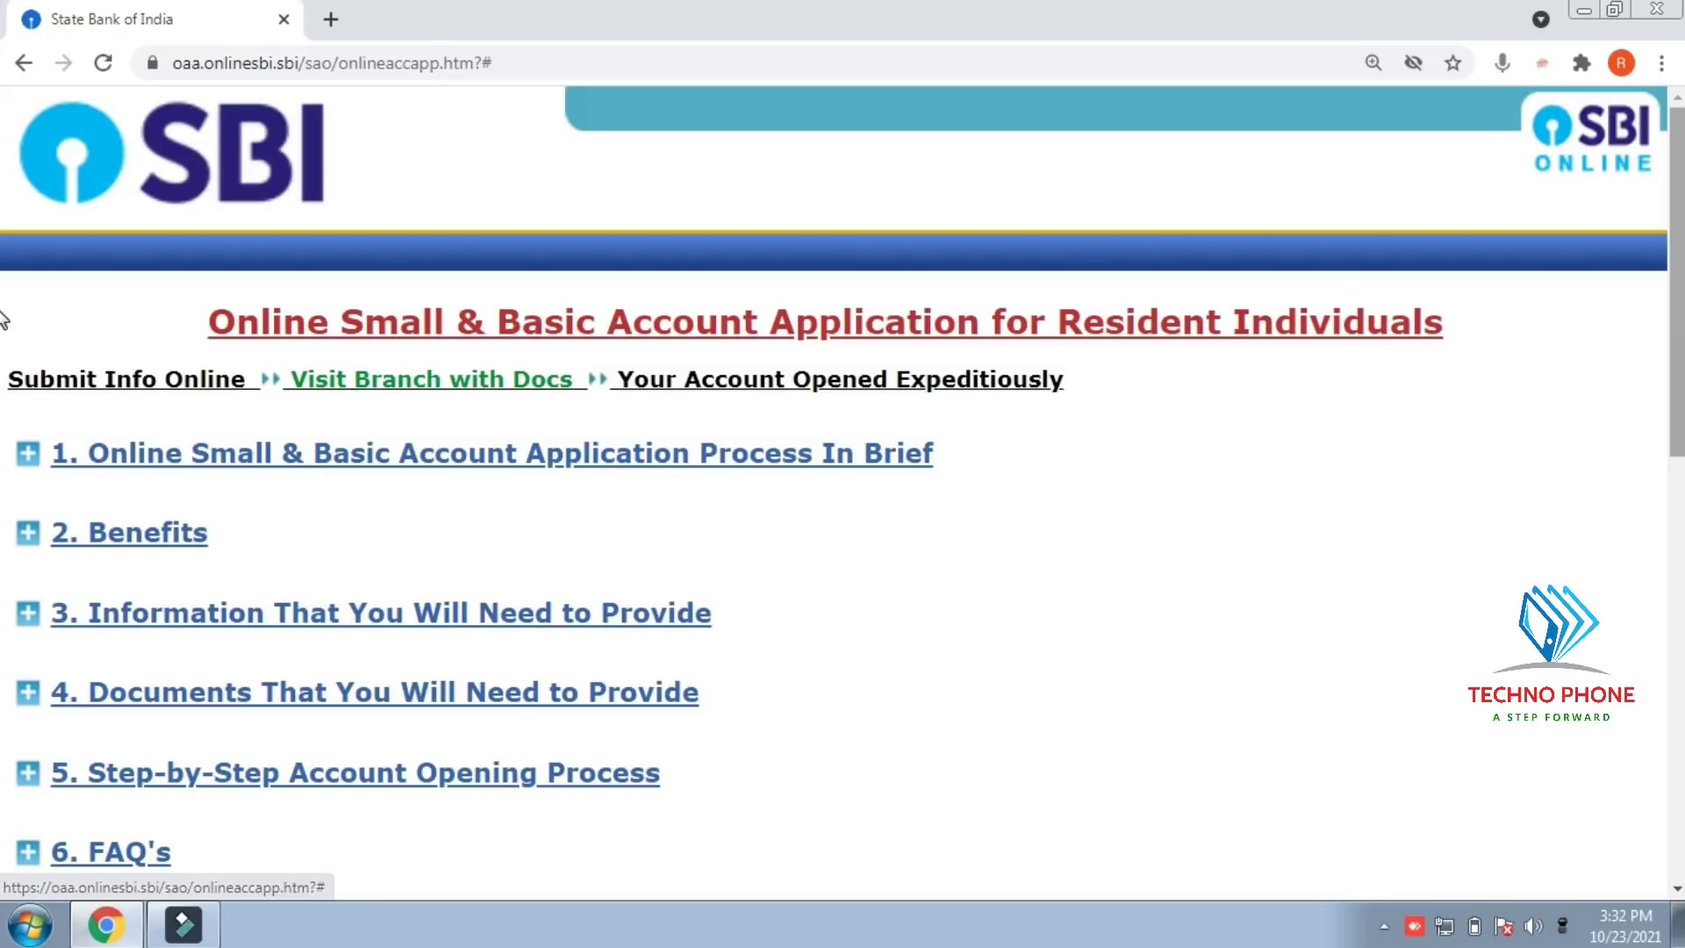
- Examine the image string, applicant's SARN and date of birth fields required to print the Account Opening Form
{"action": "left_click_drag", "start_coordinate": [1673, 320], "coordinate": [1672, 619]}
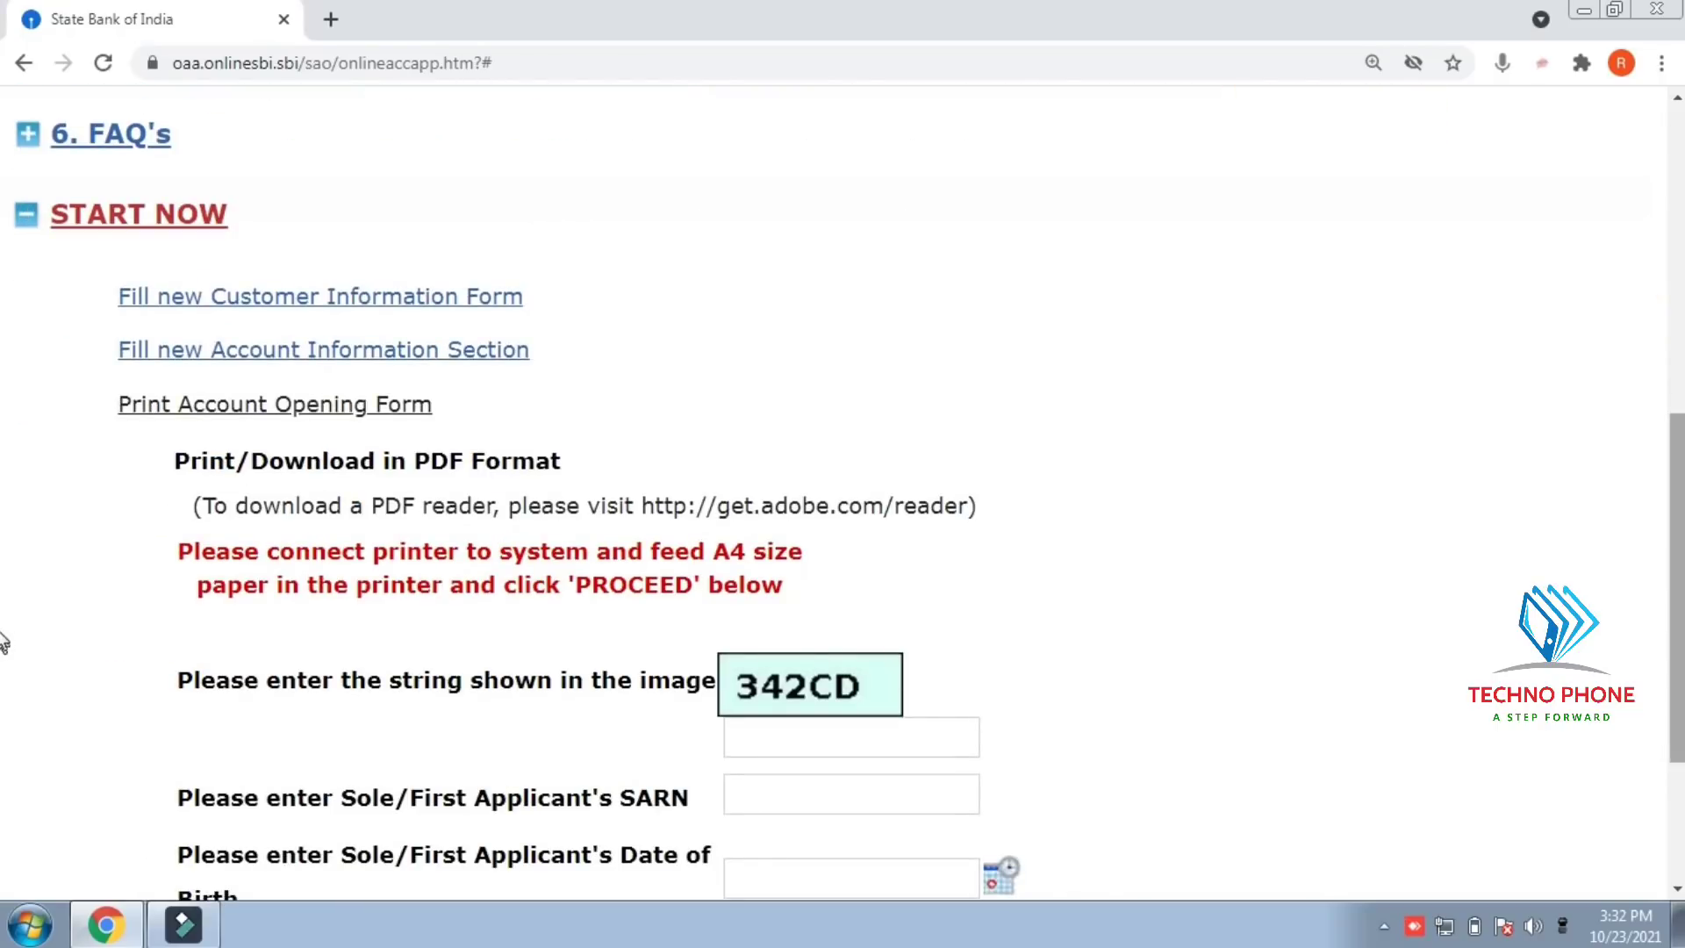
{"action": "scroll", "coordinate": [2, 667], "scroll_direction": "down", "scroll_amount": 2}
{"action": "scroll", "coordinate": [2, 689], "scroll_direction": "down", "scroll_amount": 1}
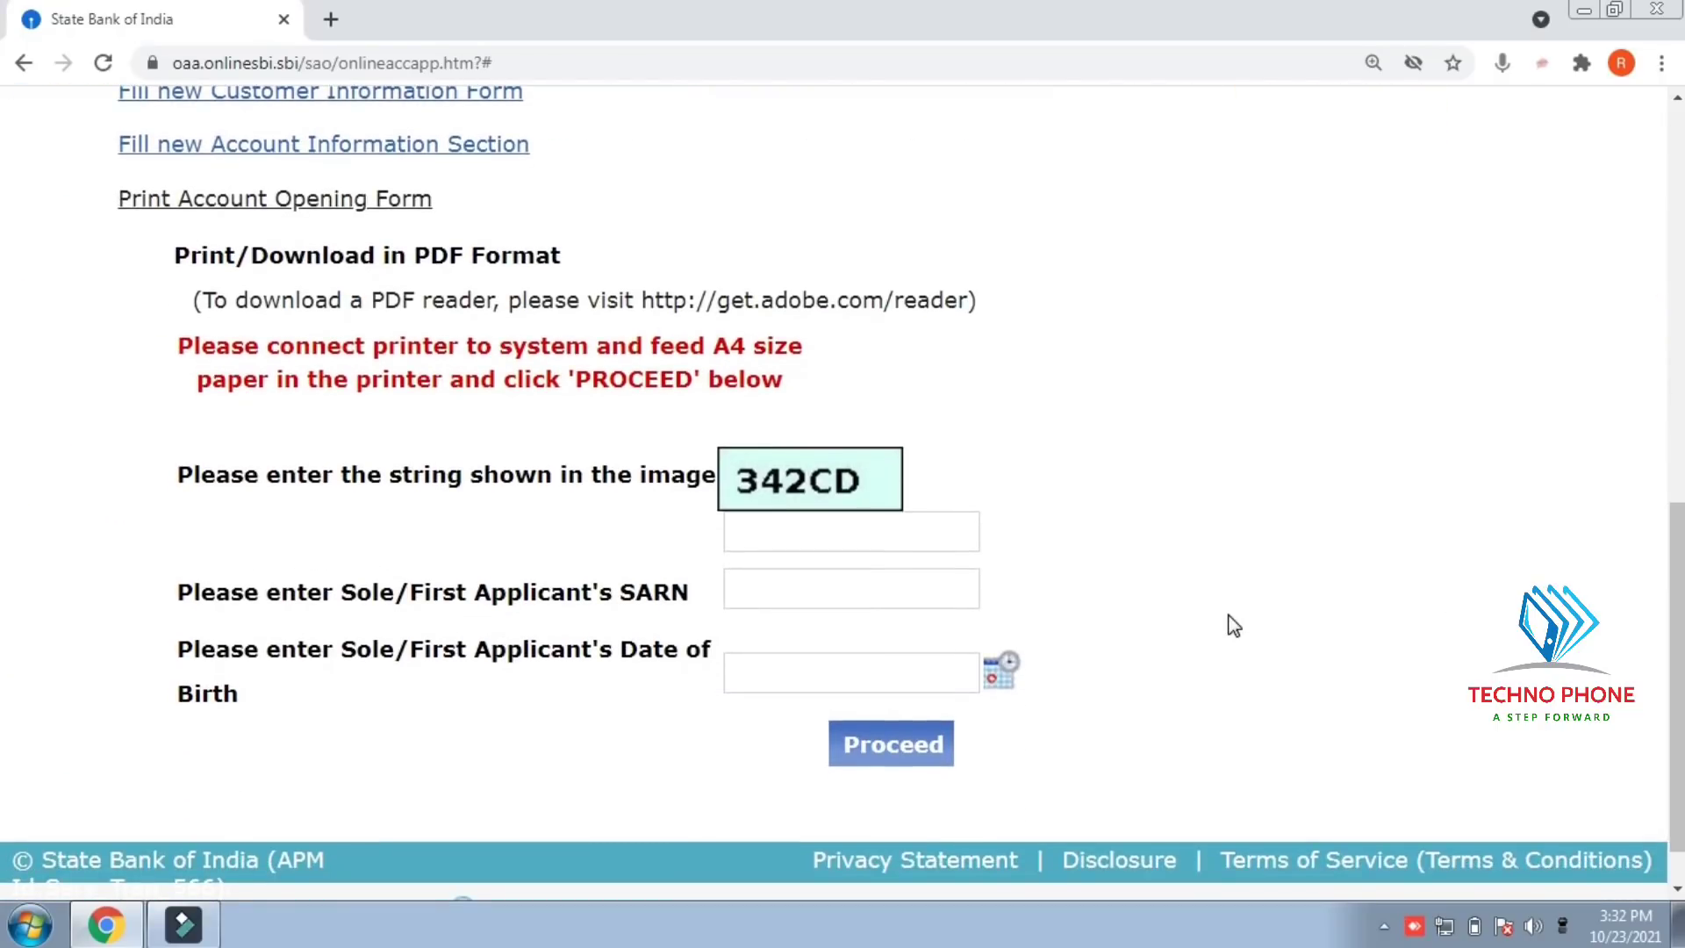
{"action": "left_click", "coordinate": [797, 586]}
{"action": "left_click", "coordinate": [778, 517]}
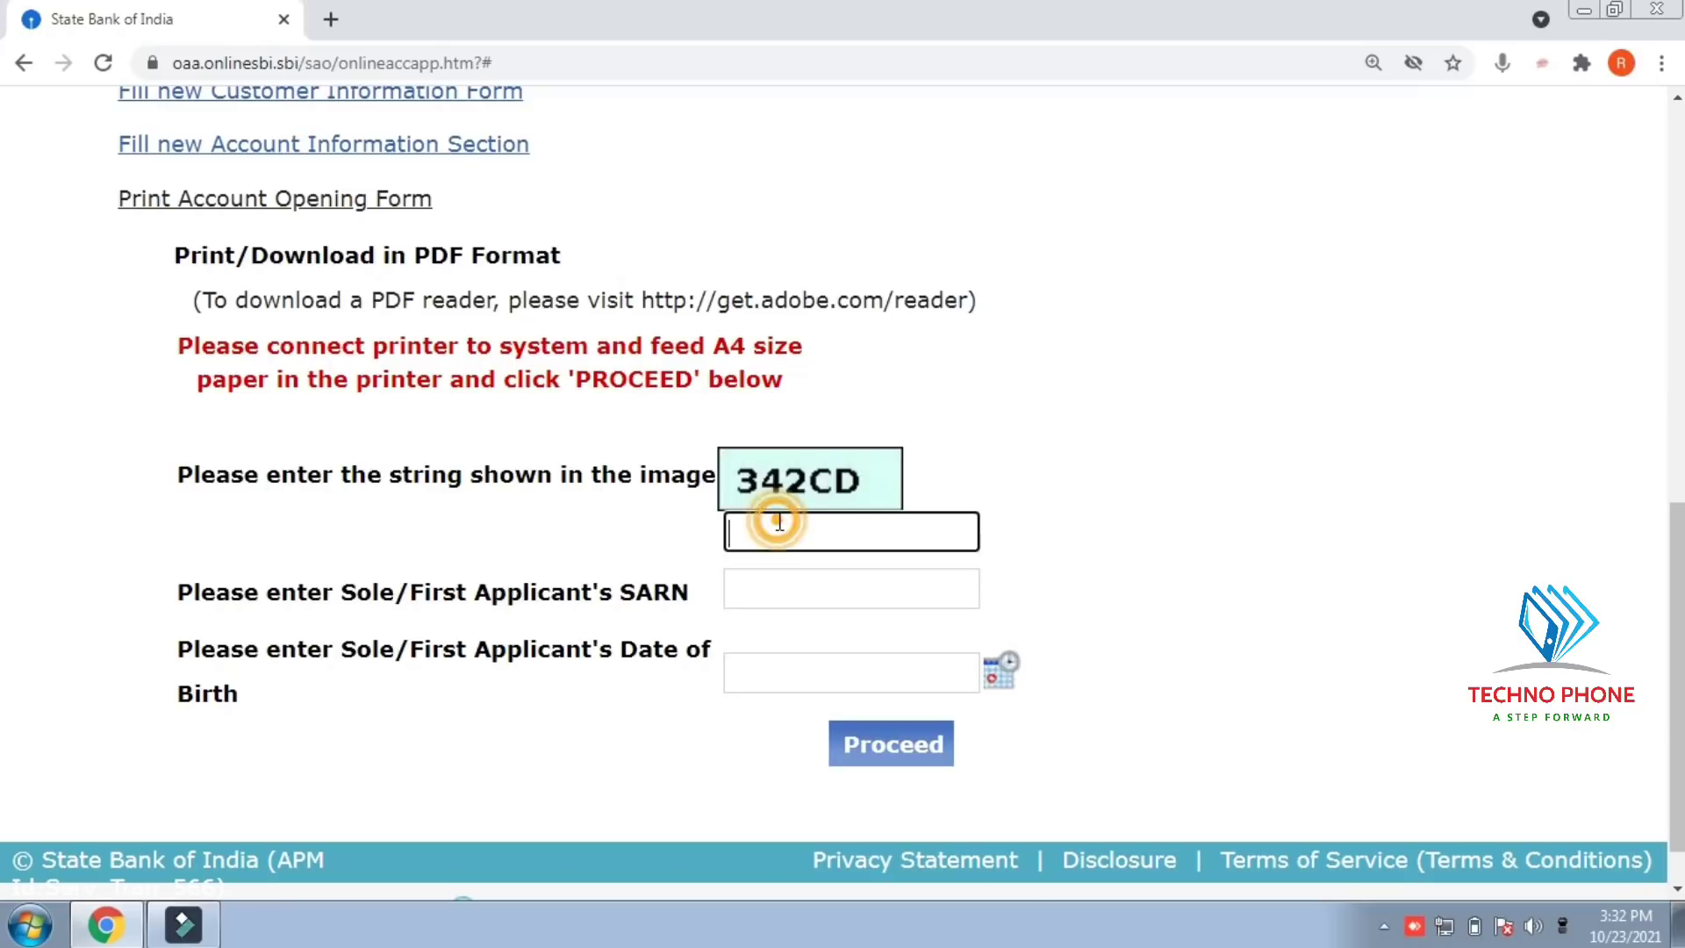
{"action": "left_click", "coordinate": [776, 579]}
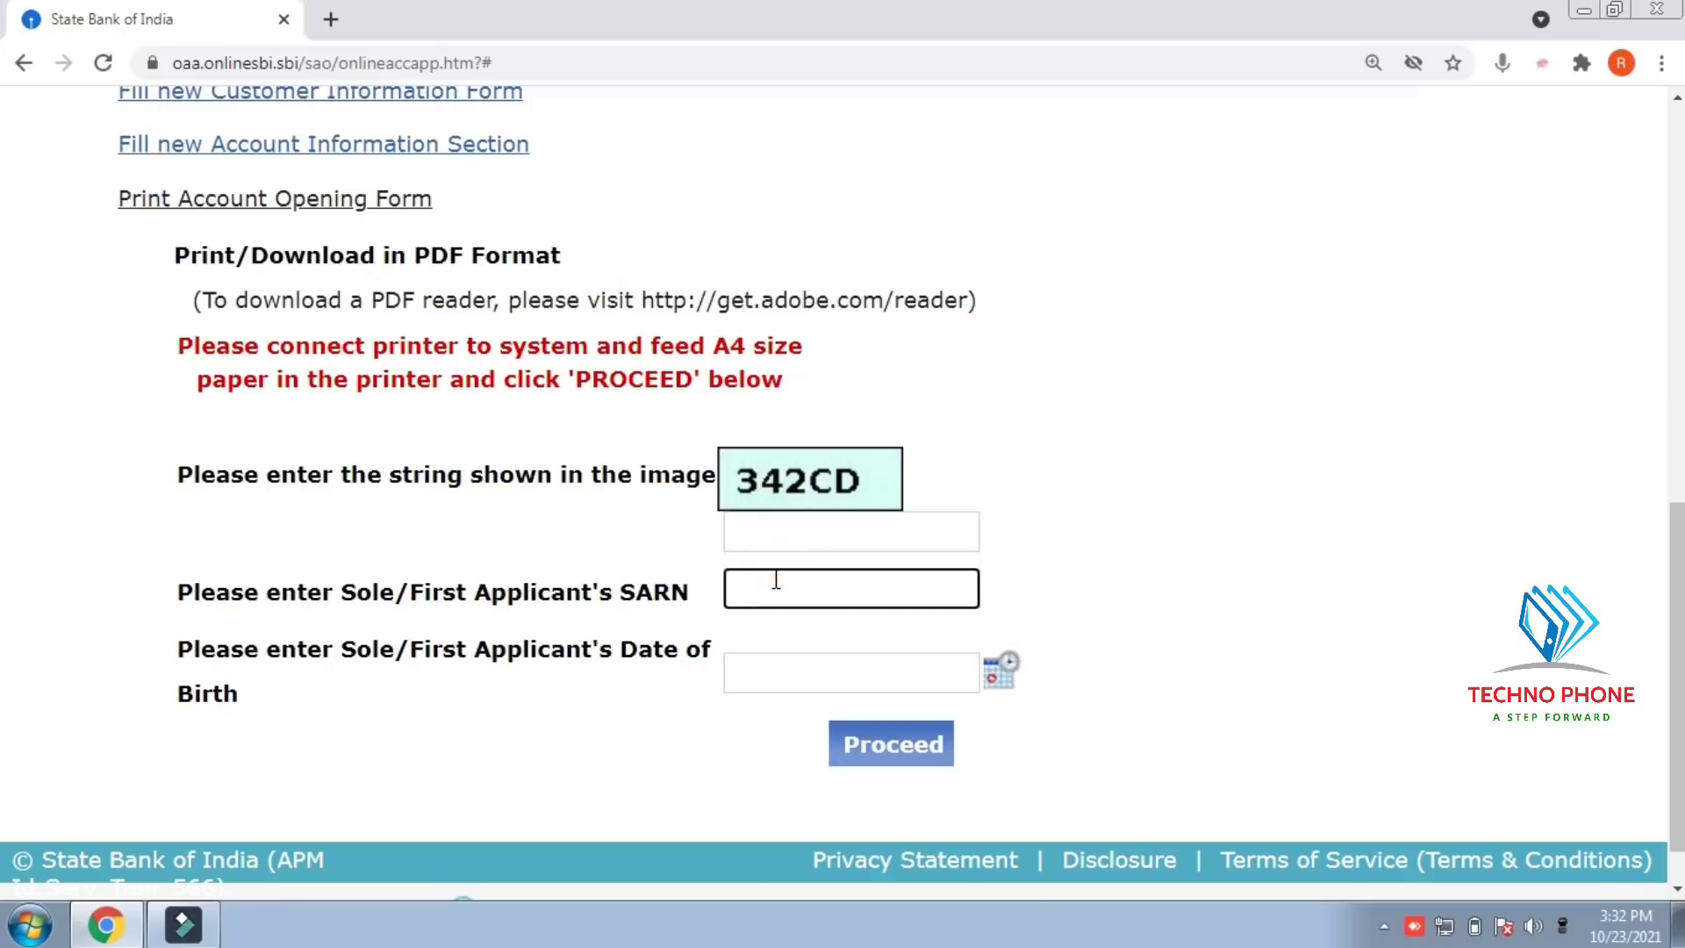
{"action": "left_click", "coordinate": [786, 677]}
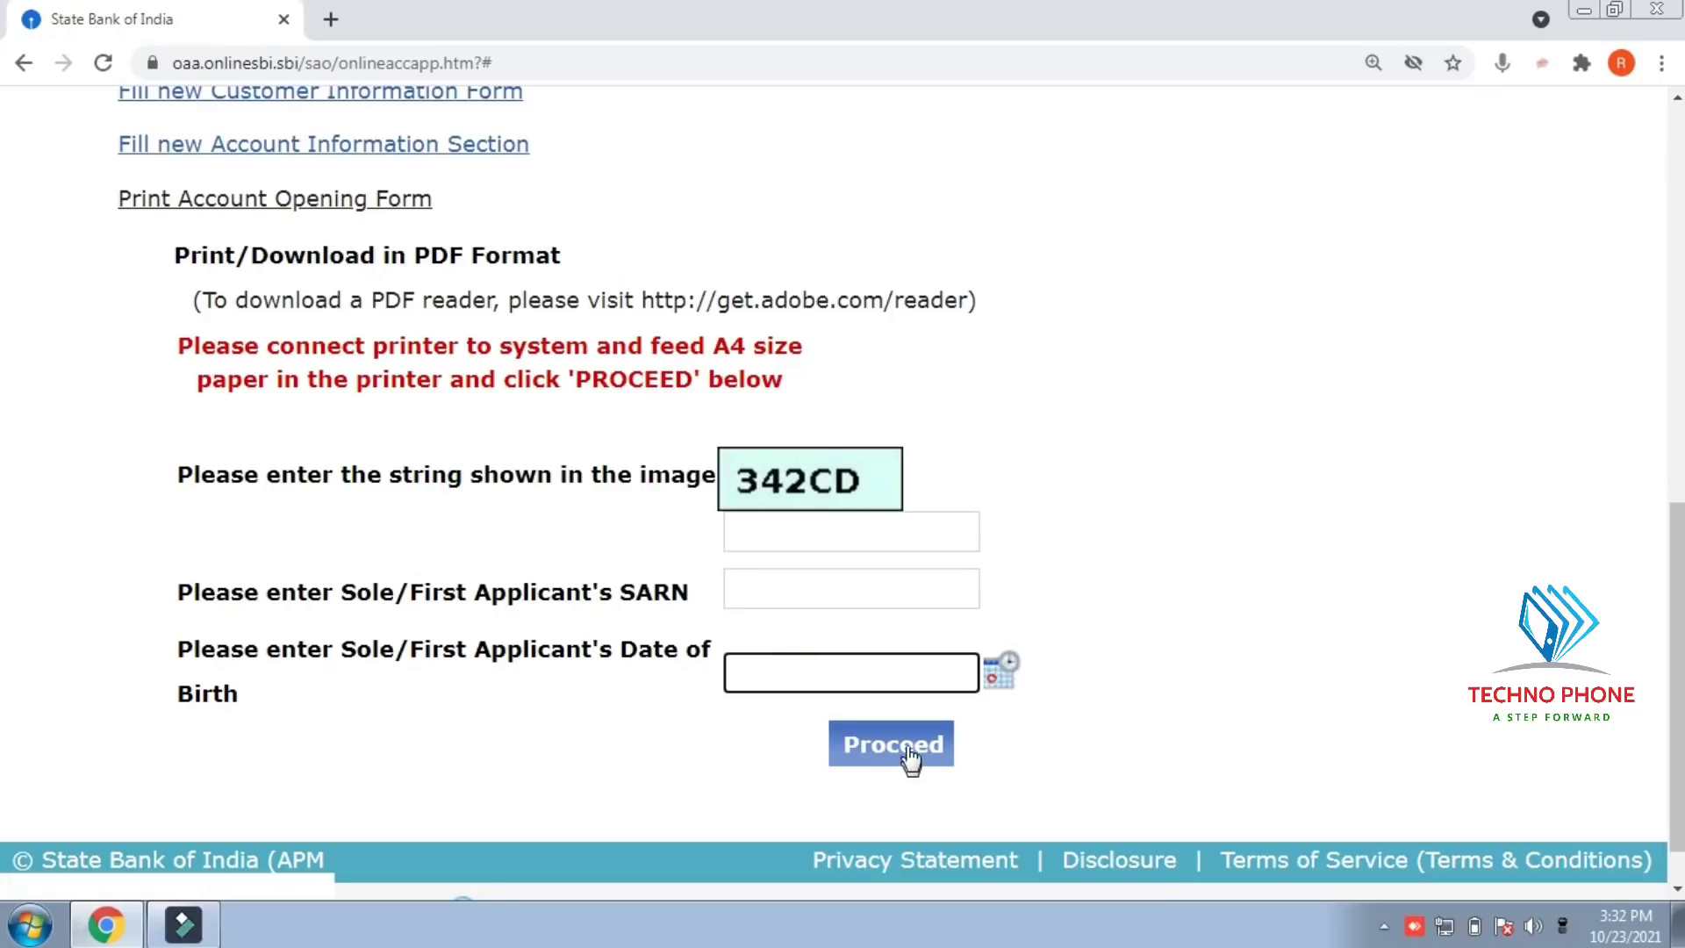